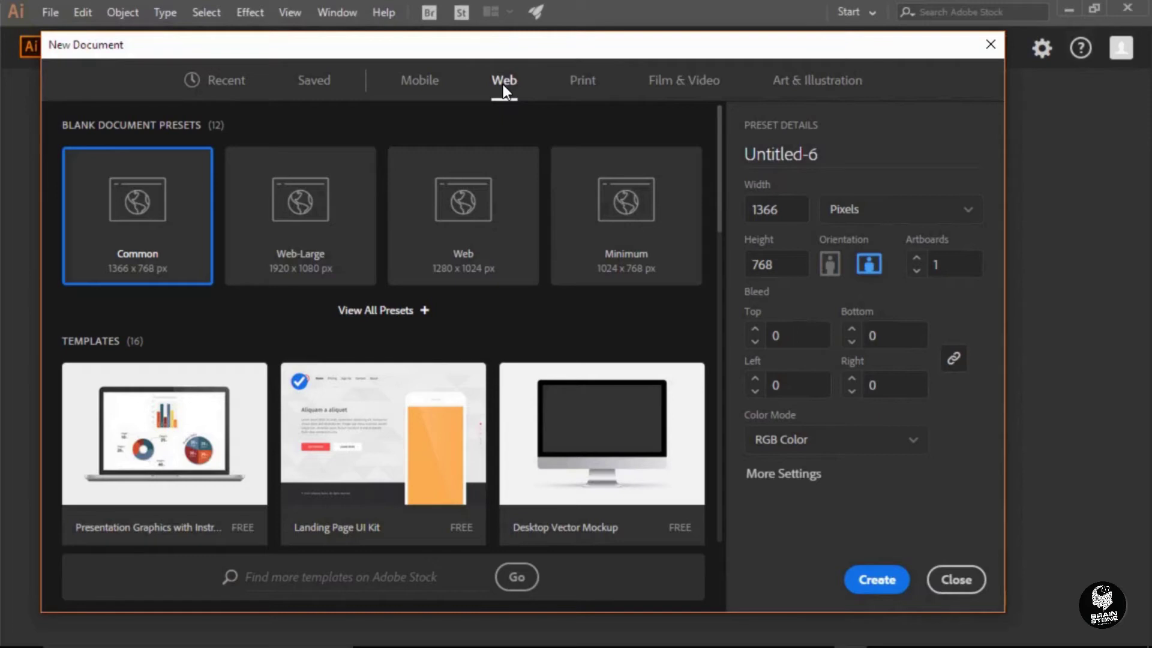
Step: Configure a Web-Large preset document with a width of 142 px, height of 44 px and four artboards
{"action": "left_click", "coordinate": [321, 206]}
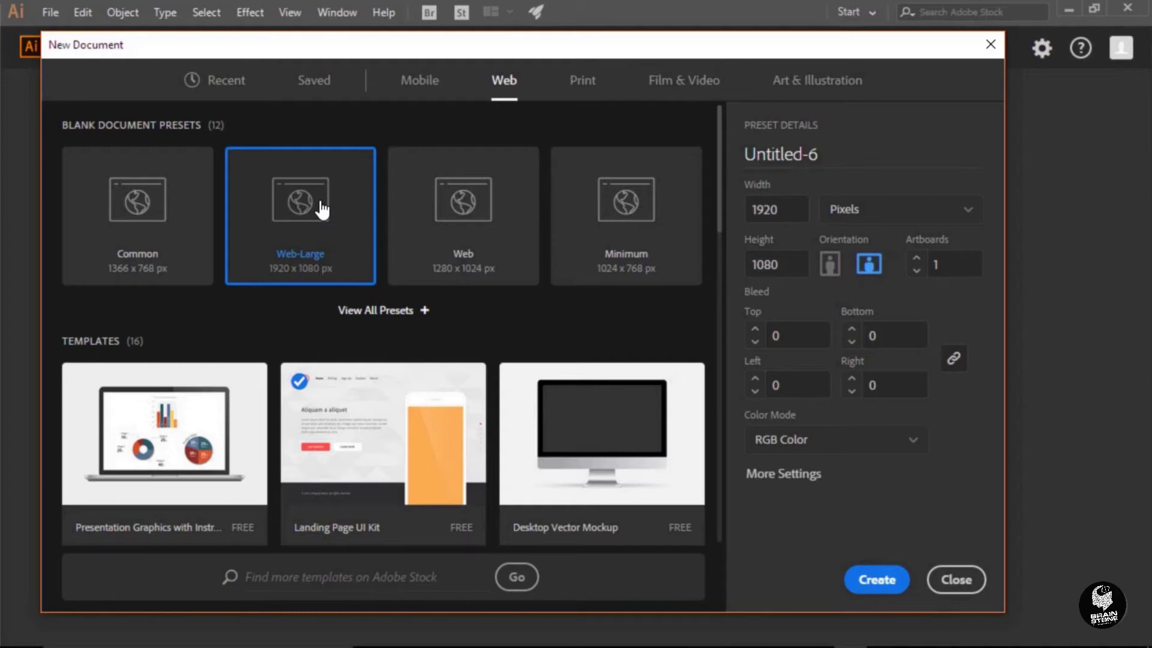
{"action": "double_click", "coordinate": [788, 214]}
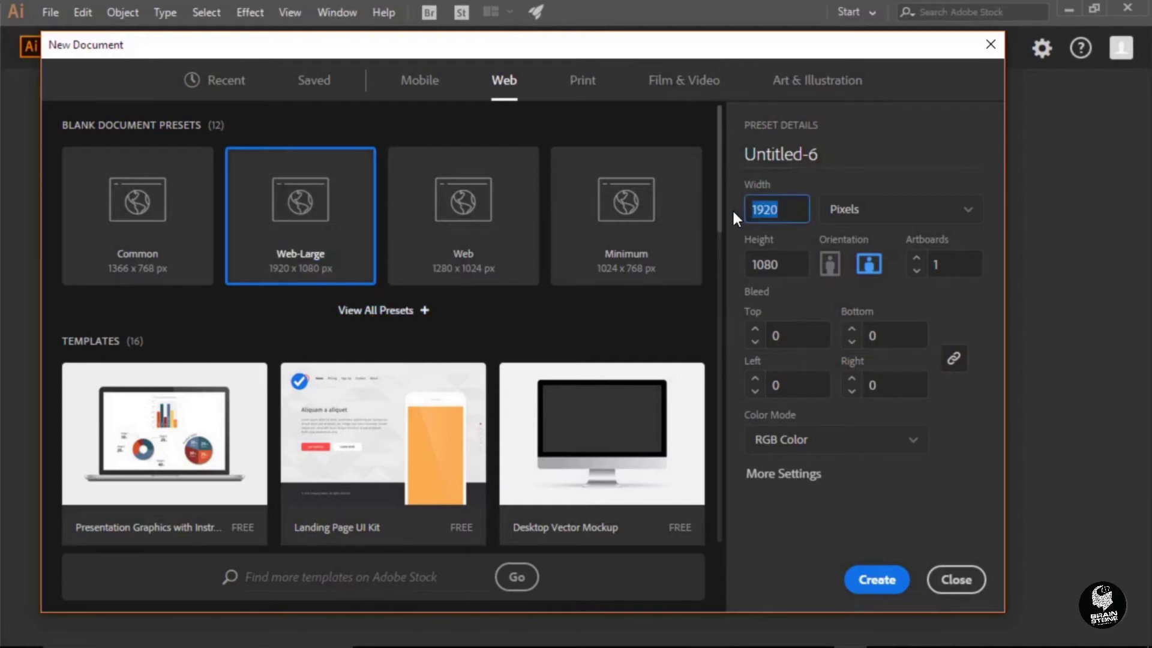
{"action": "type", "text": "142"}
{"action": "key", "text": "Tab"}
{"action": "type", "text": "44"}
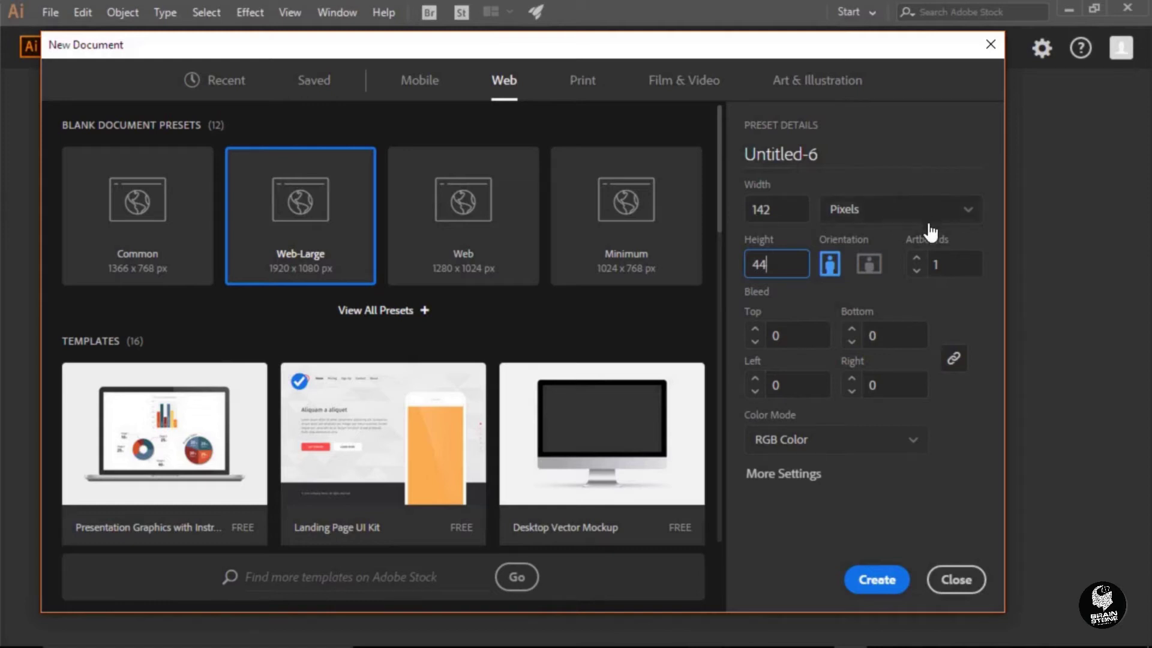
{"action": "left_click", "coordinate": [916, 266]}
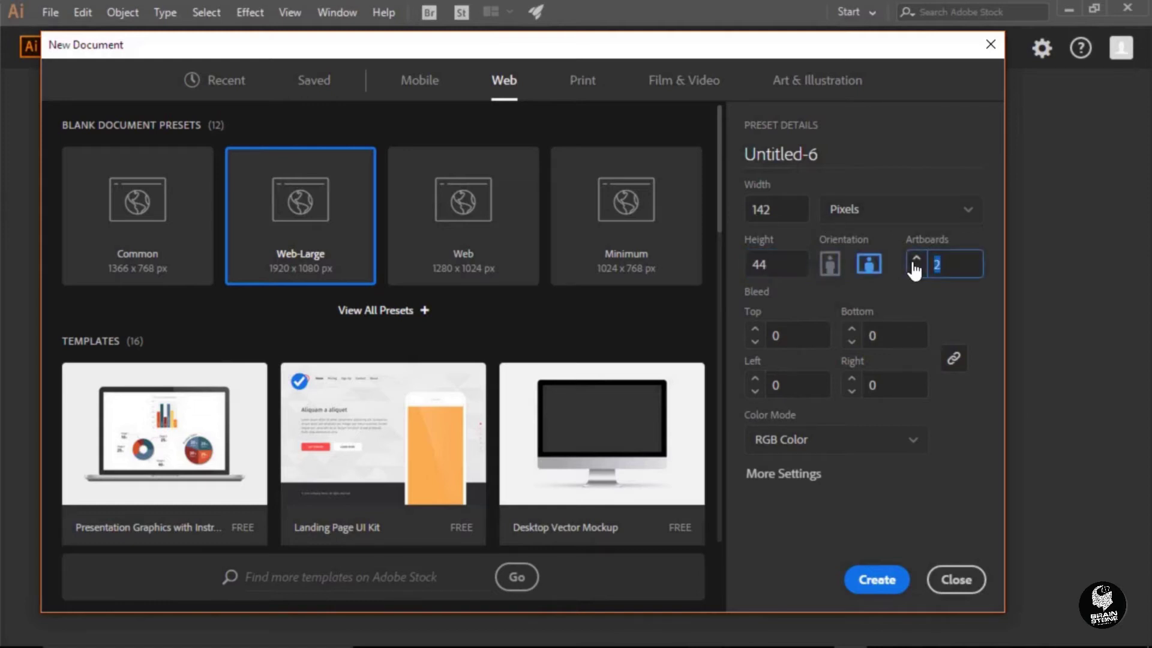
{"action": "left_click", "coordinate": [916, 264]}
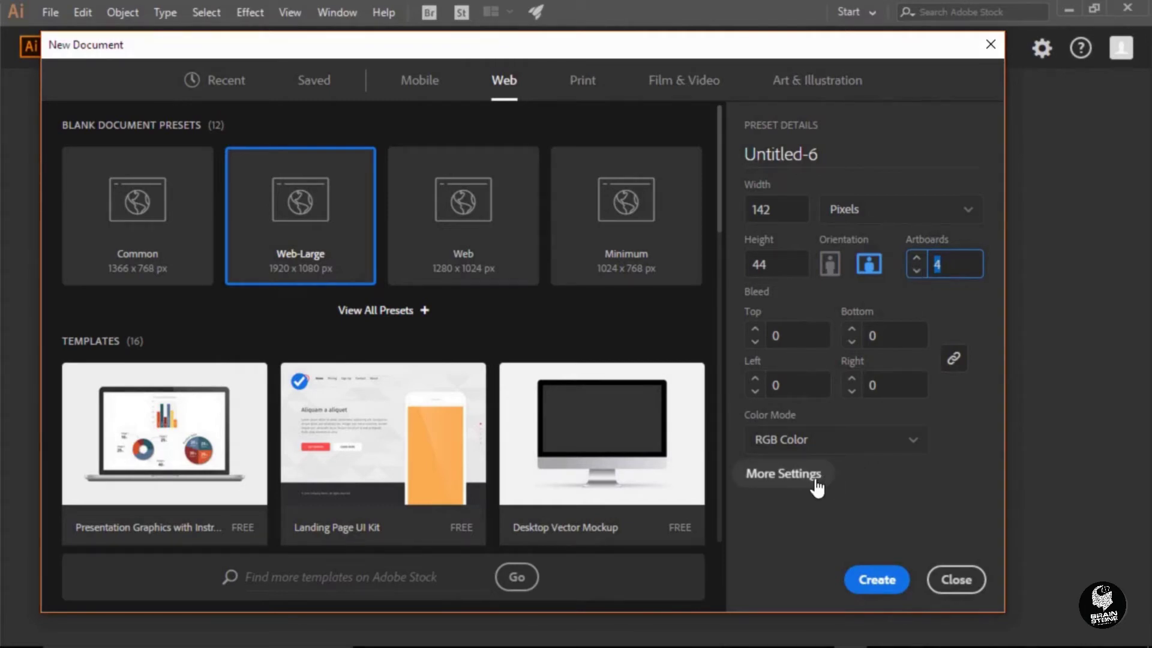
Step: Set the artboard spacing to 60 px, arrange the artboards in a single column and create the document
{"action": "left_click", "coordinate": [783, 474]}
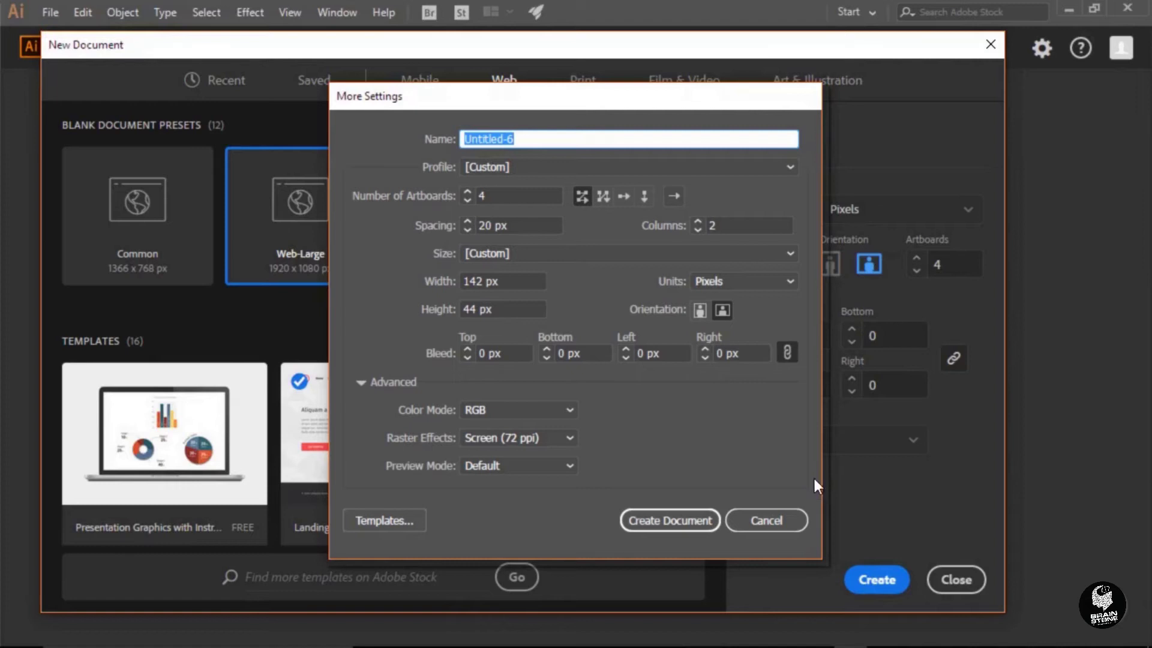
{"action": "double_click", "coordinate": [484, 226]}
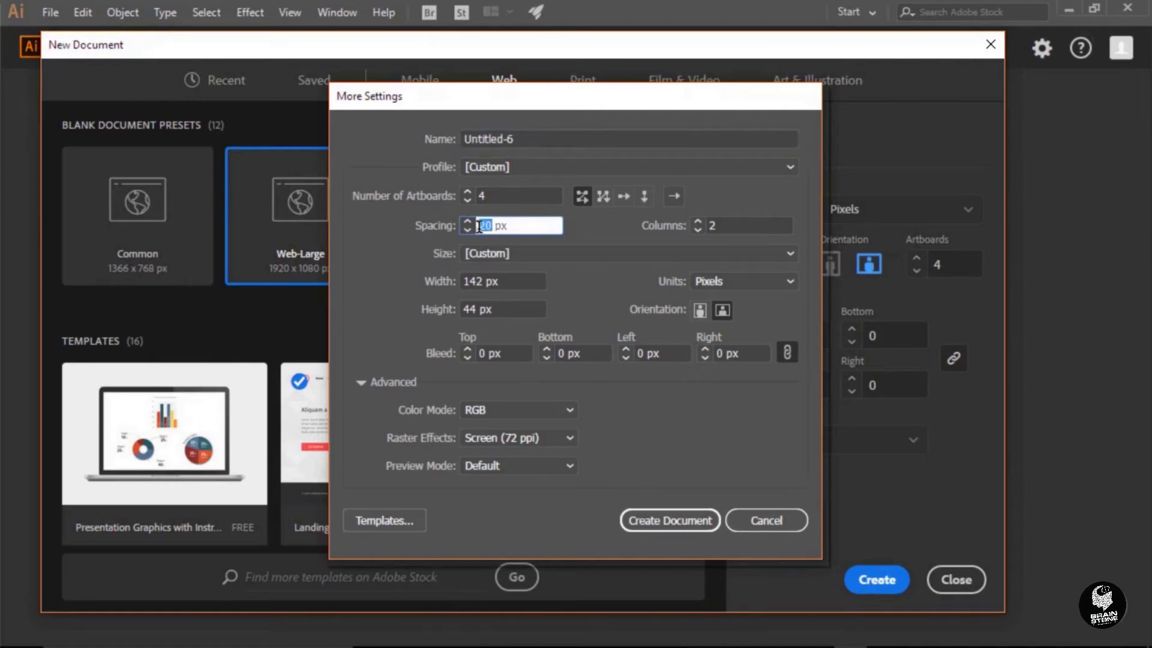
{"action": "type", "text": "60"}
{"action": "left_click", "coordinate": [646, 198]}
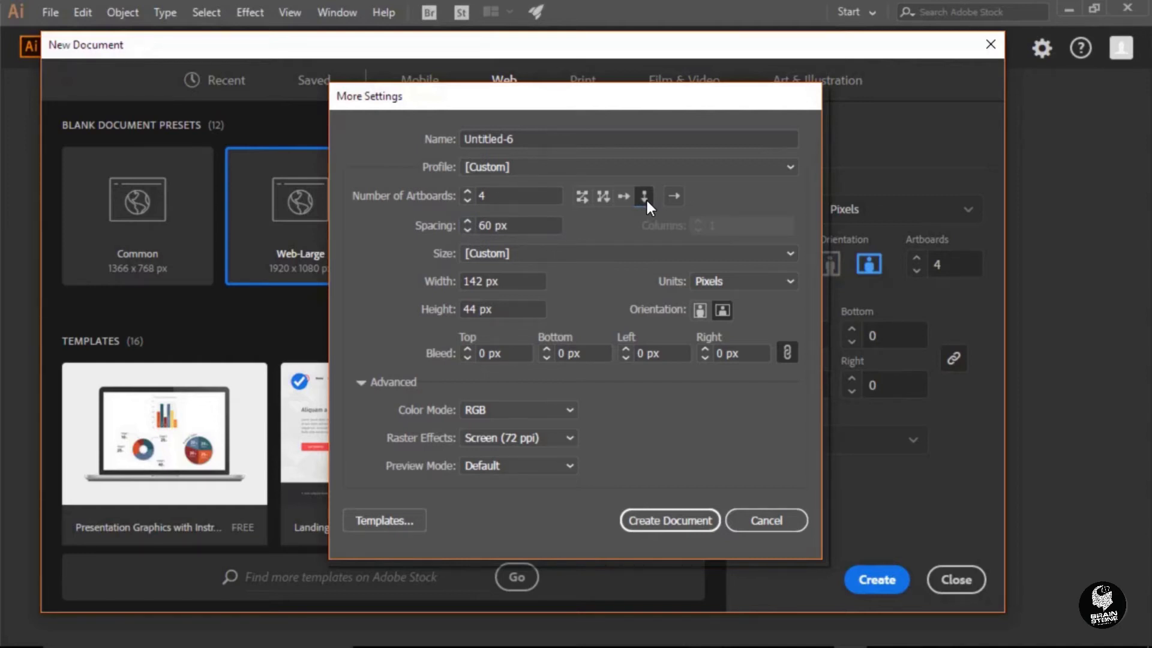
{"action": "left_click", "coordinate": [685, 521]}
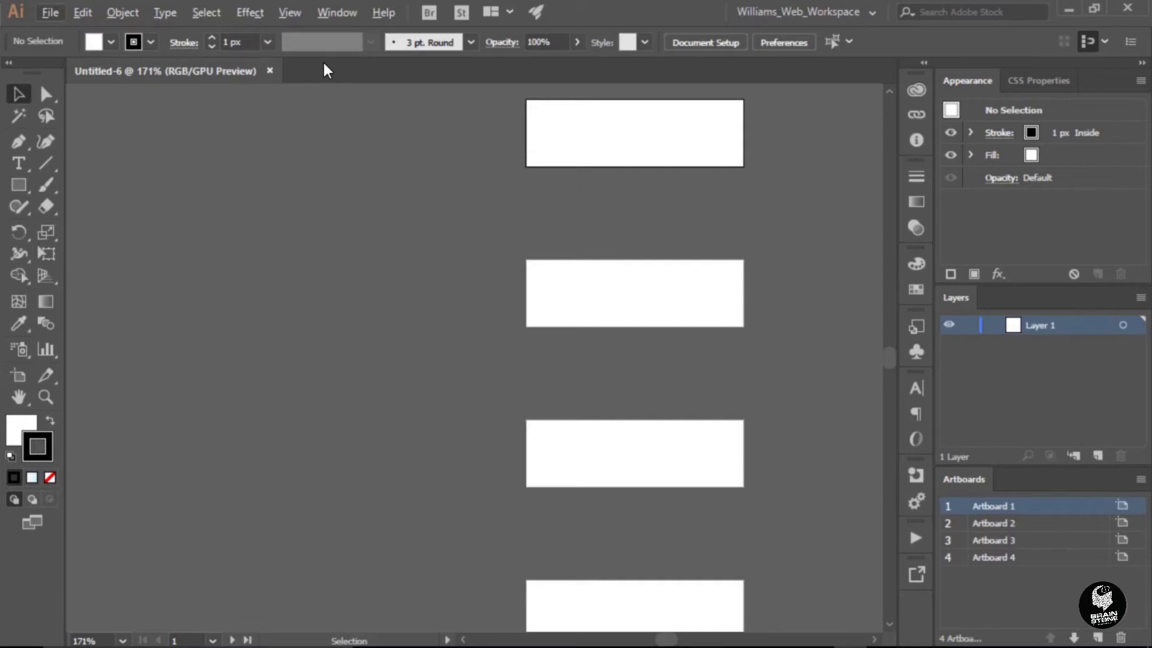
Step: Fit all artboards in the window, switch to actual size and bring all four into view
{"action": "left_click", "coordinate": [292, 12]}
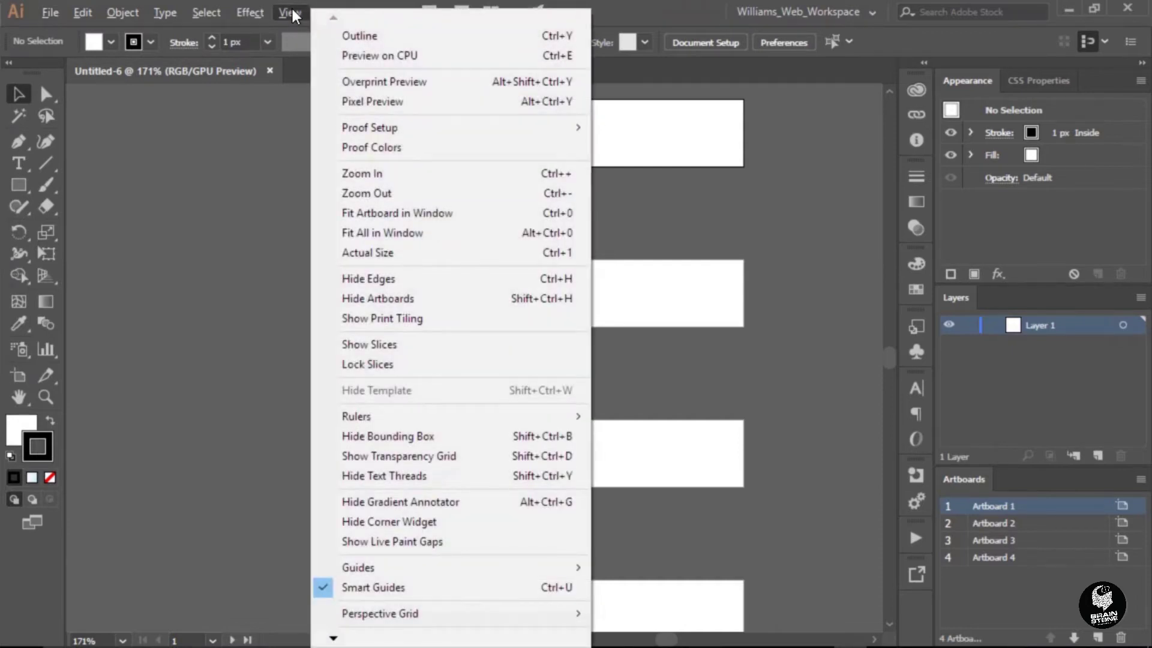
{"action": "left_click", "coordinate": [377, 233]}
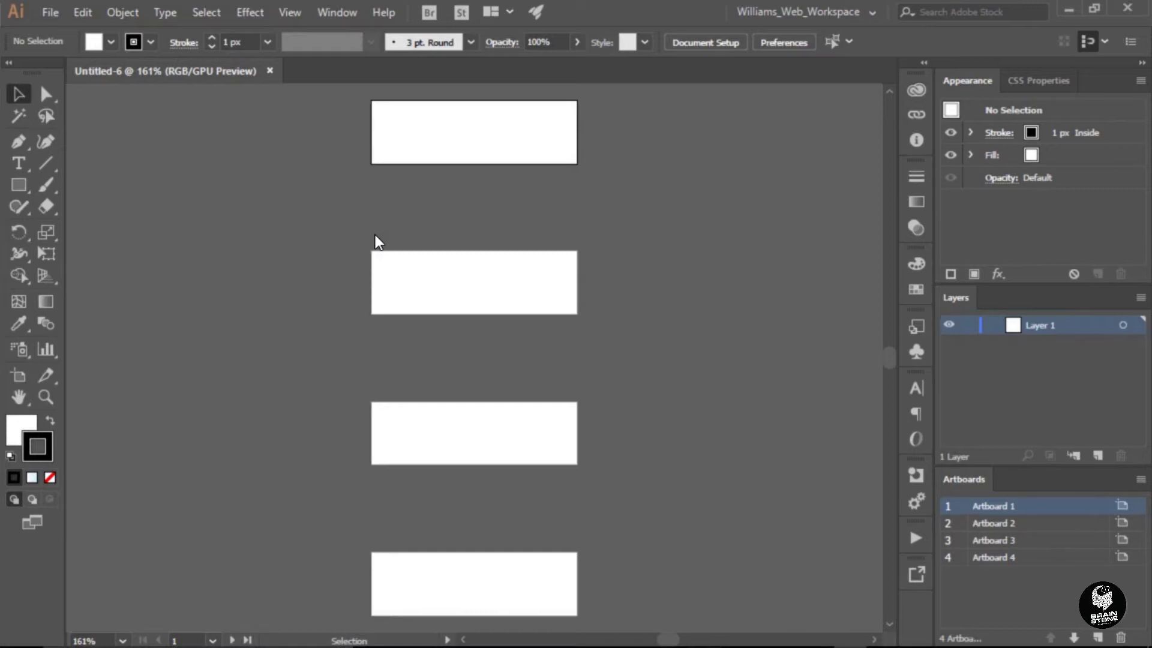
{"action": "left_click", "coordinate": [286, 21]}
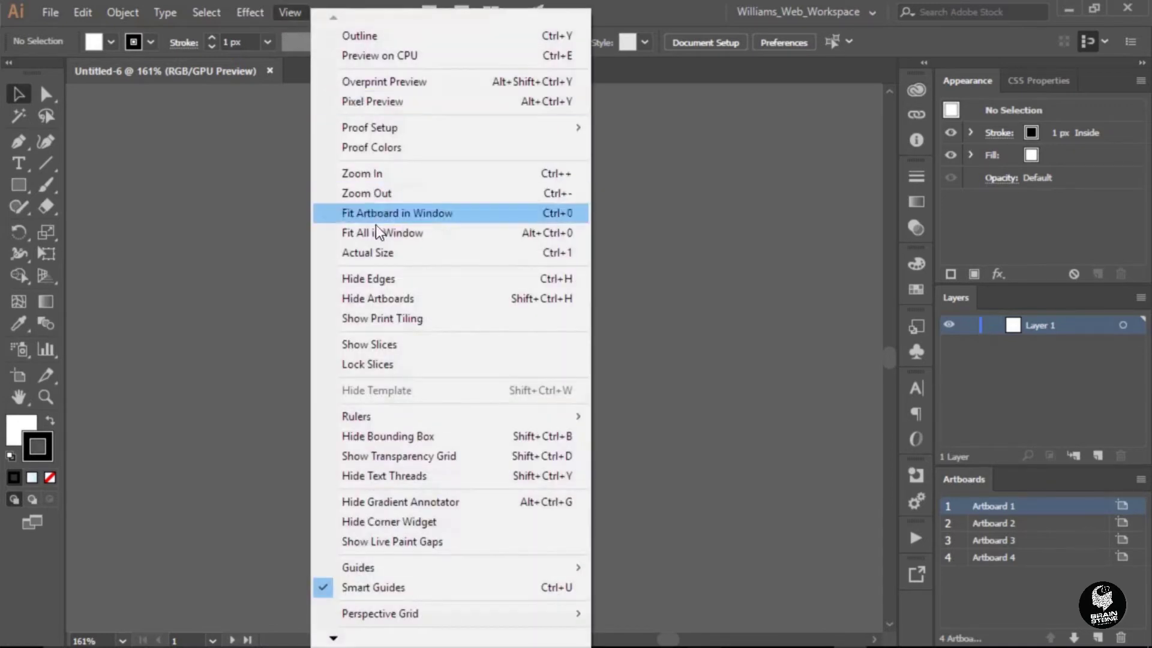
{"action": "left_click", "coordinate": [384, 252]}
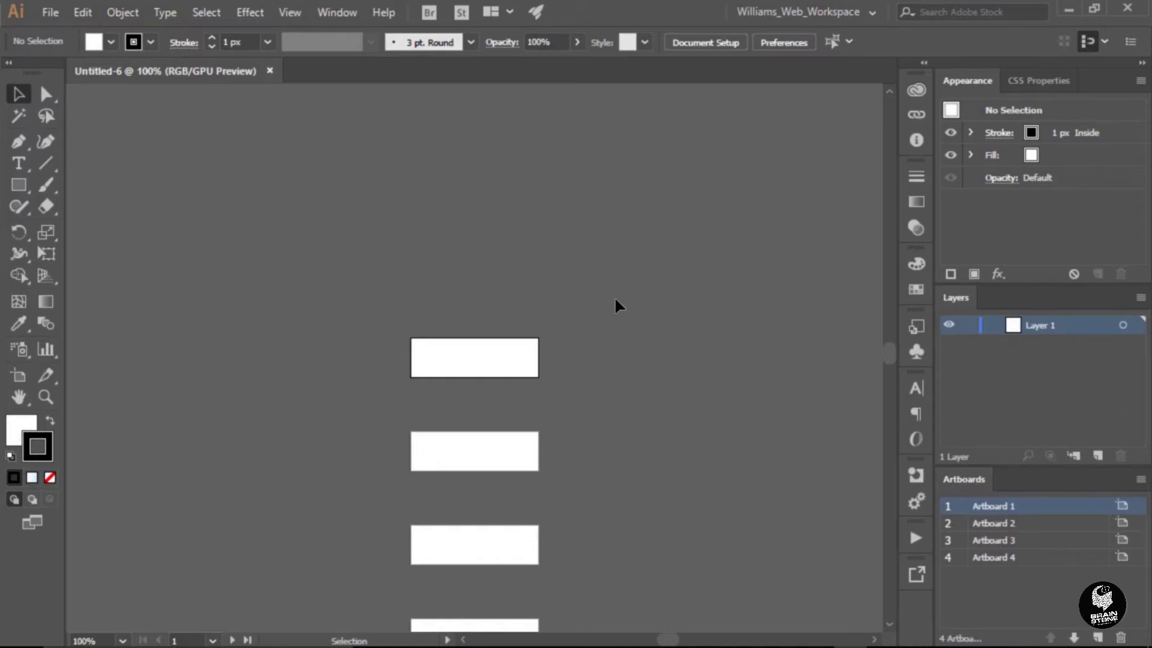
{"action": "scroll", "coordinate": [624, 289], "scroll_direction": "down", "scroll_amount": 3}
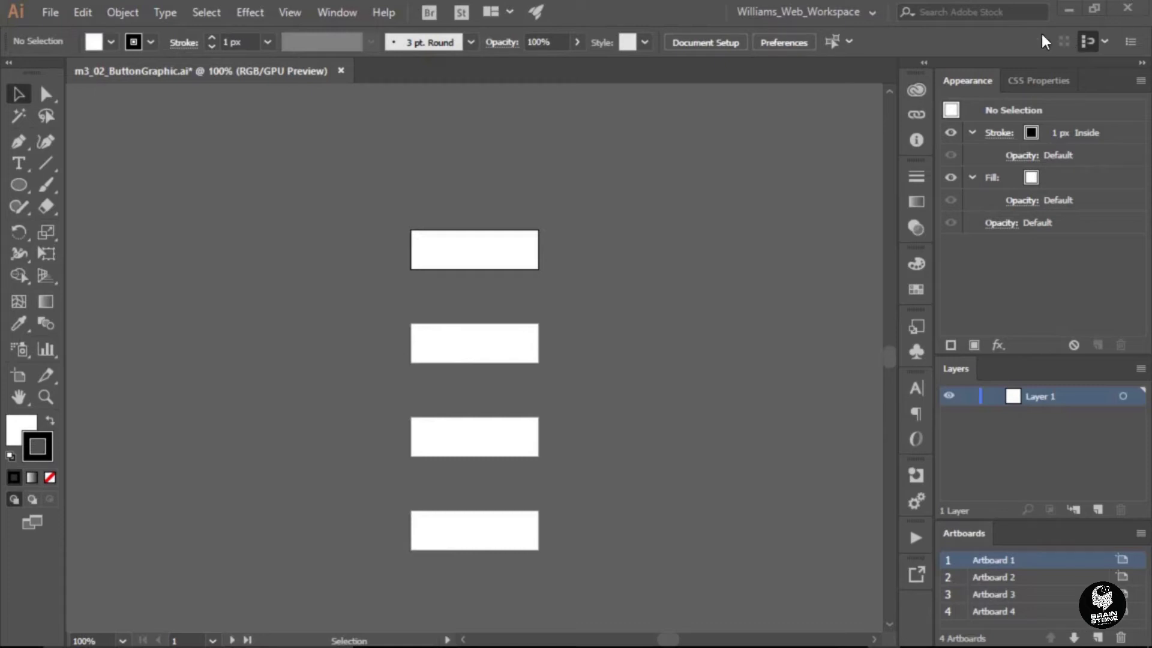
Step: Detach the shape tools as a floating toolbar near the canvas's upper-left corner and activate the Rectangle tool
{"action": "left_click", "coordinate": [20, 187]}
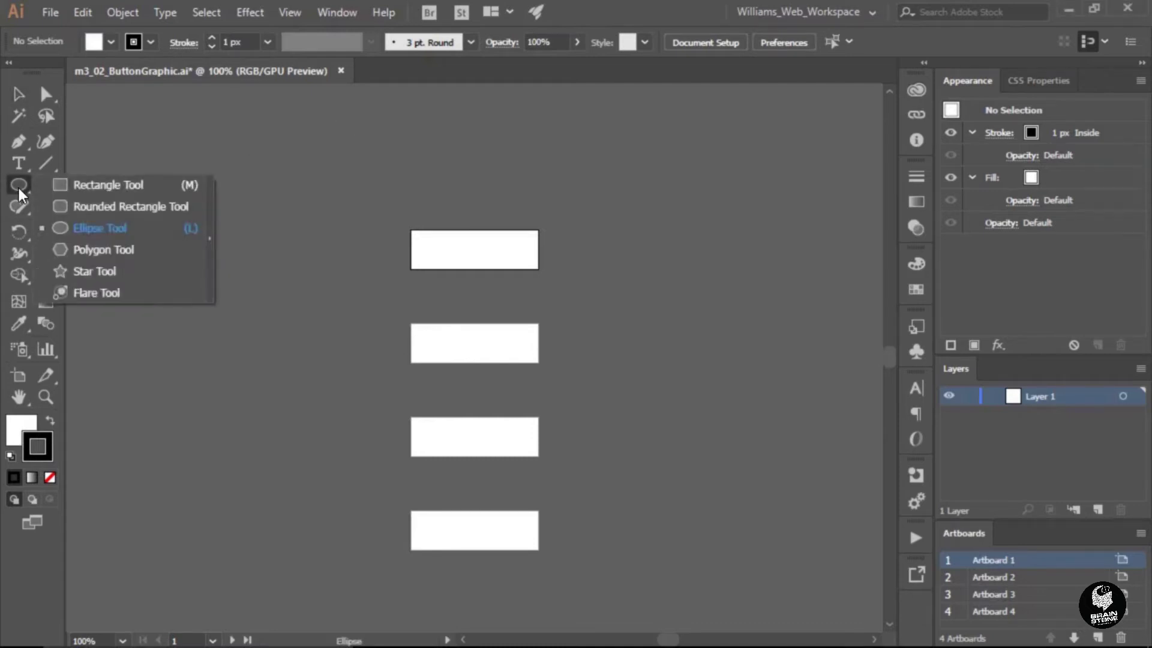
{"action": "left_click", "coordinate": [209, 240]}
{"action": "left_click_drag", "start_coordinate": [152, 200], "coordinate": [213, 109]}
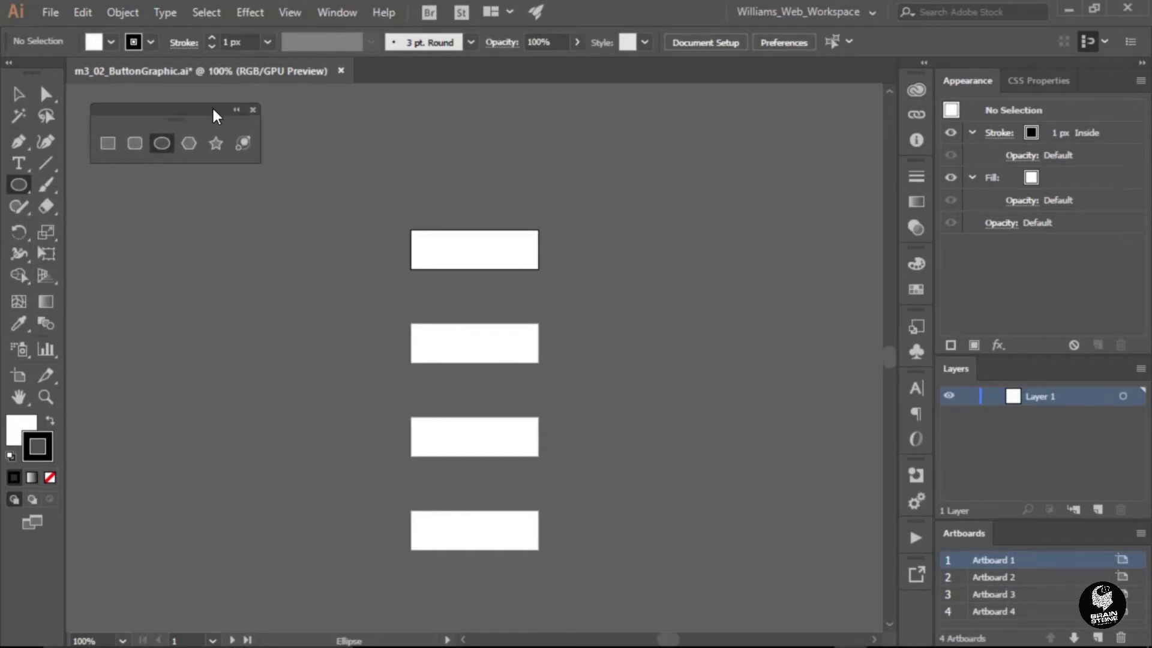
{"action": "left_click", "coordinate": [133, 145]}
{"action": "left_click", "coordinate": [109, 143]}
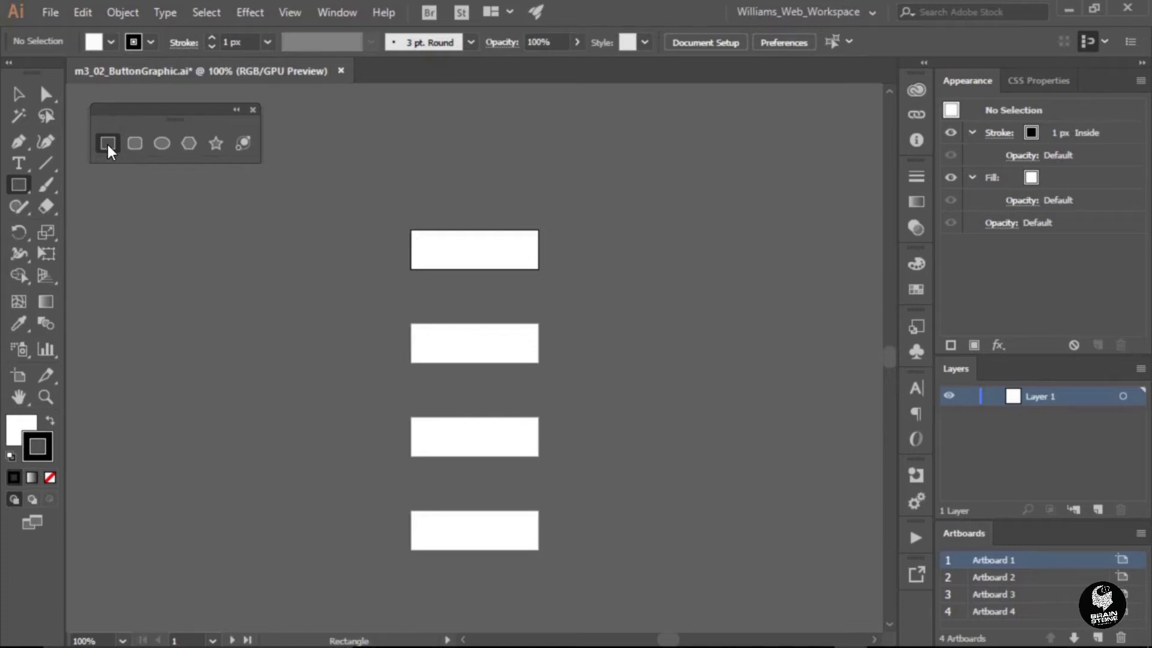
Step: Draw a freehand rectangle about 175 by 160 px beside the artboards and delete it
{"action": "left_click_drag", "start_coordinate": [184, 210], "coordinate": [342, 354]}
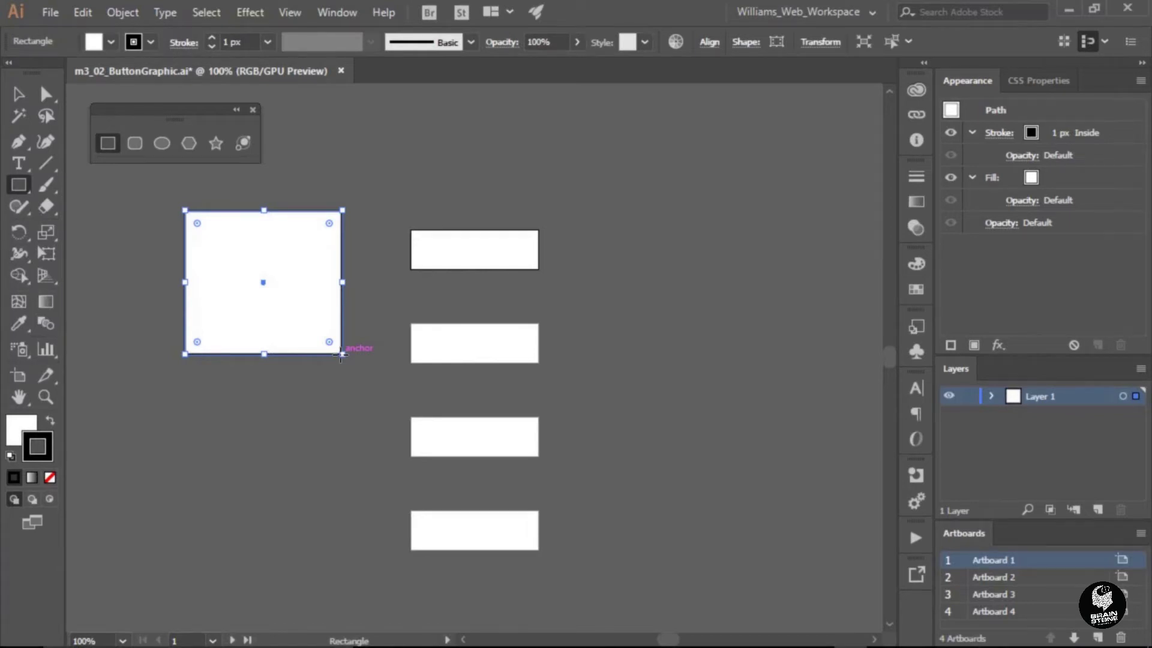
{"action": "key", "text": "Delete"}
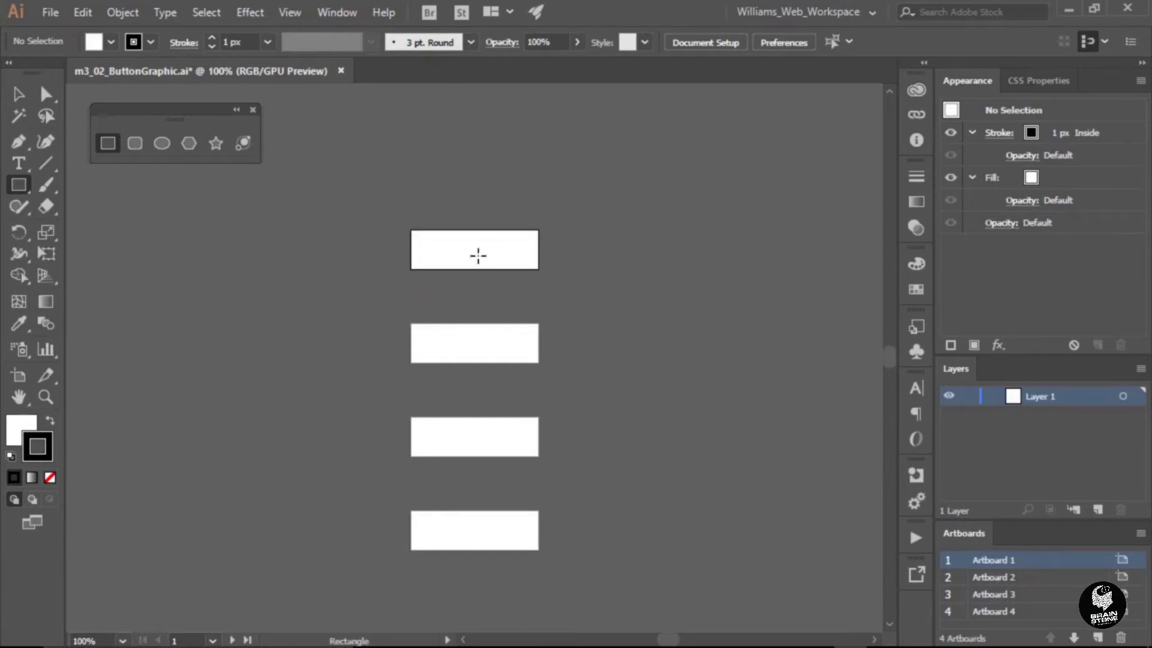
Step: Create a rectangle exactly 142 px wide and 44 px high, starting from the first artboard's upper-left corner
{"action": "left_click", "coordinate": [410, 228]}
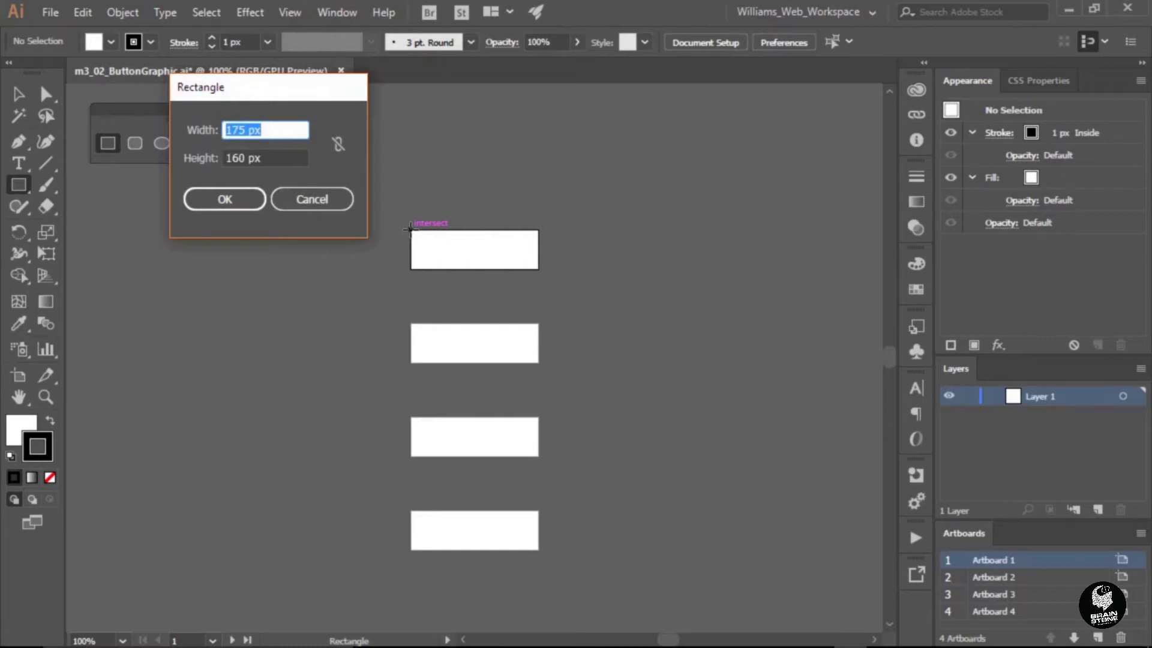
{"action": "left_click_drag", "start_coordinate": [315, 95], "coordinate": [330, 197]}
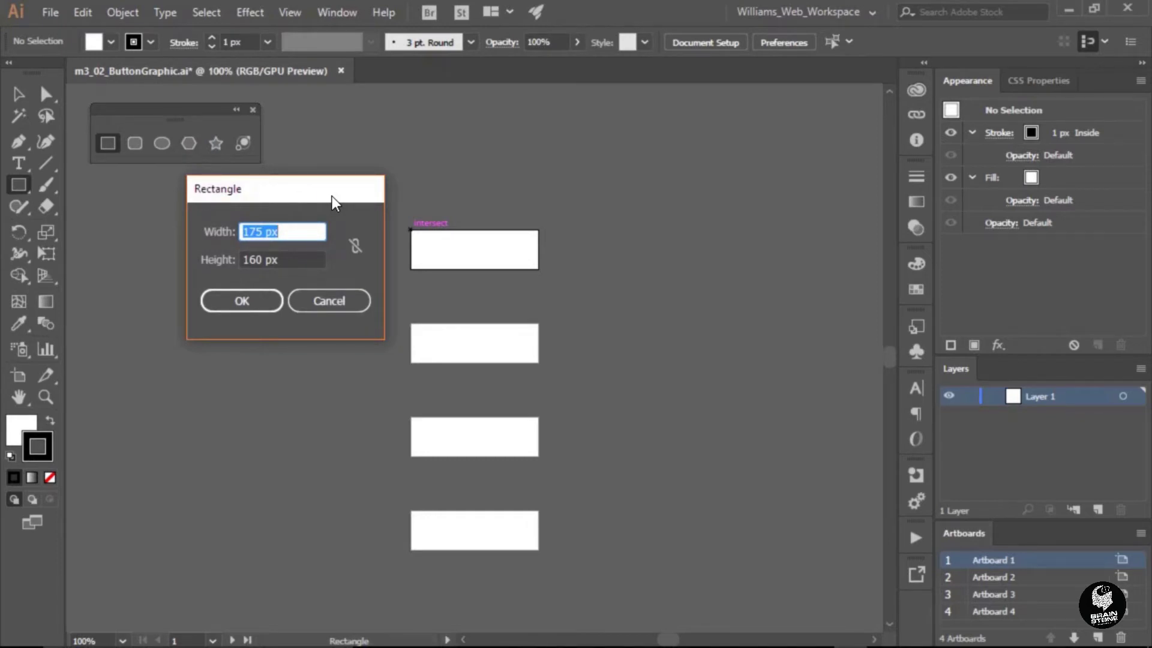
{"action": "type", "text": "142"}
{"action": "key", "text": "Tab"}
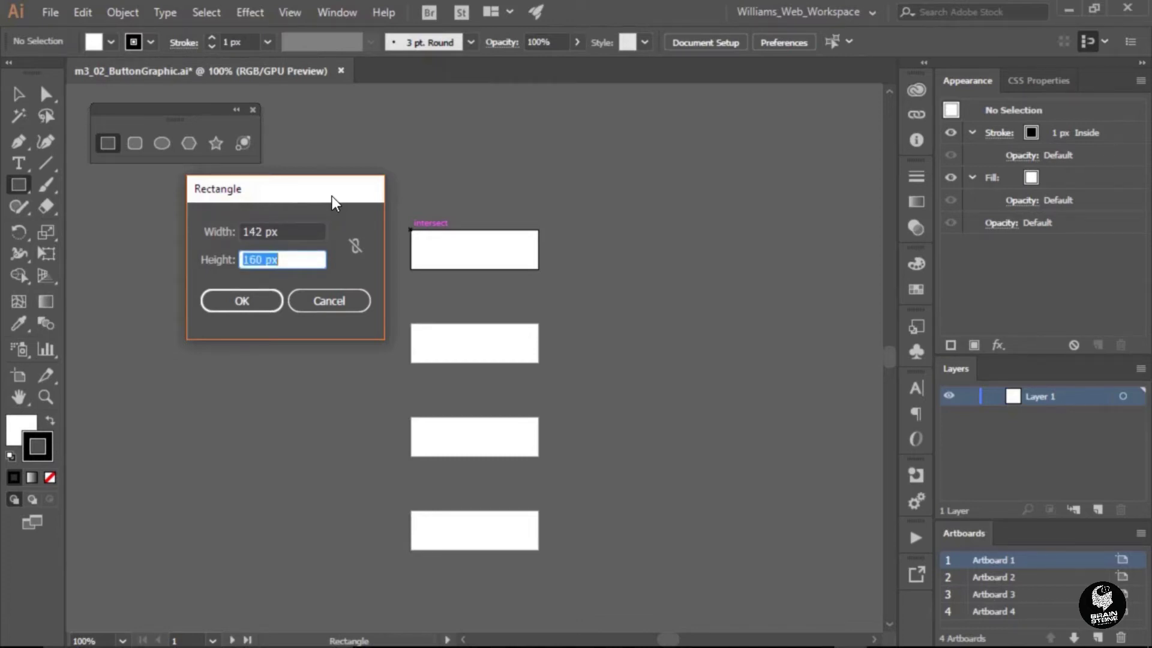
{"action": "type", "text": "44"}
{"action": "left_click", "coordinate": [267, 301]}
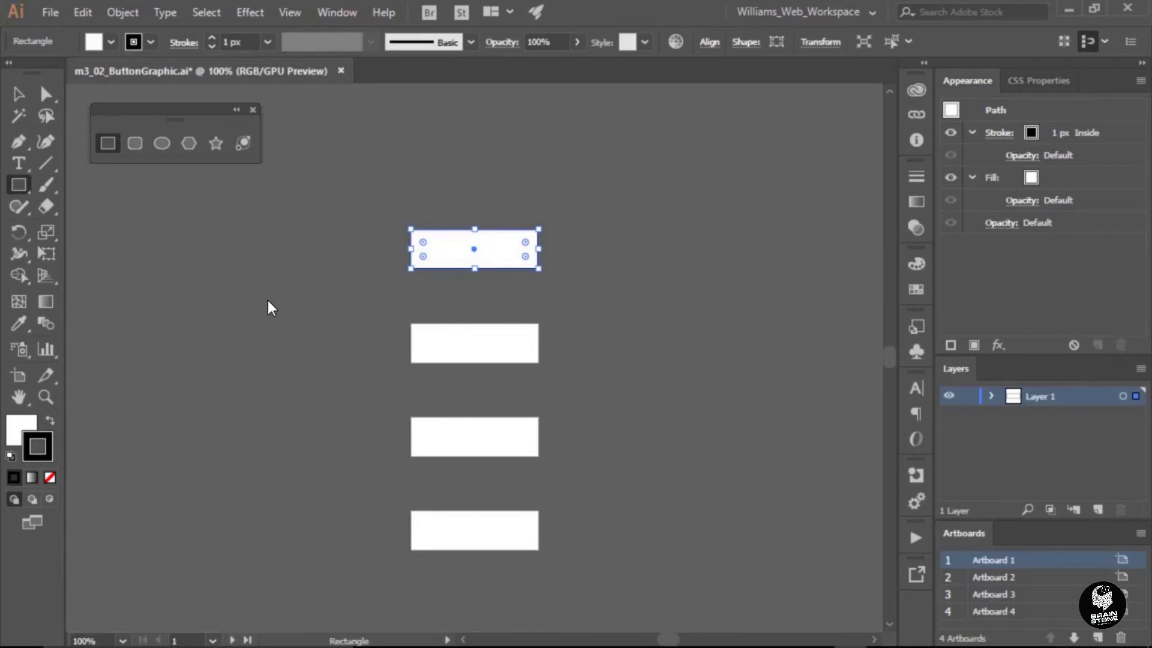
Step: Give the rectangle a dark green R=0 G=104 B=55 stroke and a green R=0 G=146 B=69 fill
{"action": "left_click", "coordinate": [916, 291]}
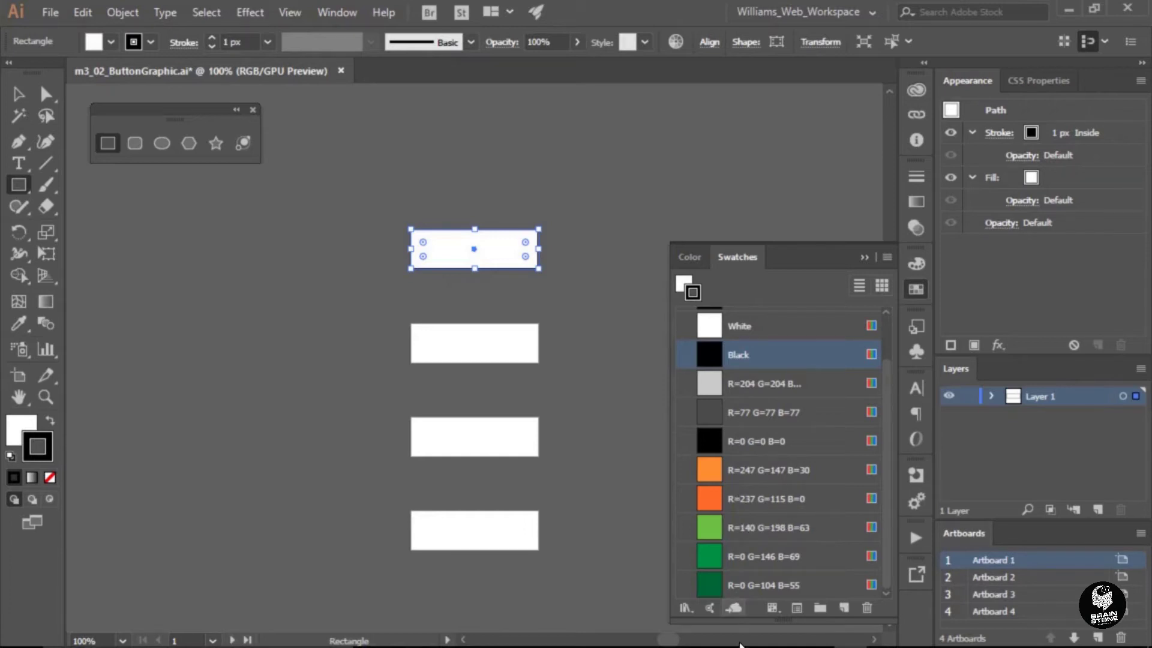
{"action": "left_click", "coordinate": [711, 585]}
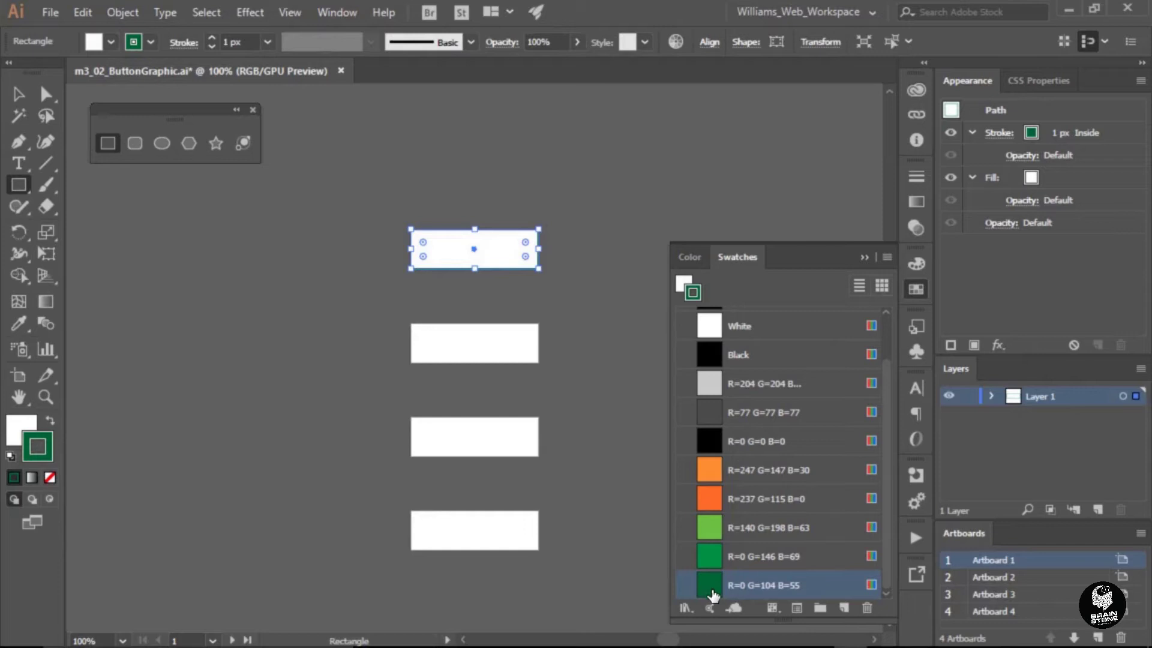
{"action": "left_click", "coordinate": [679, 287]}
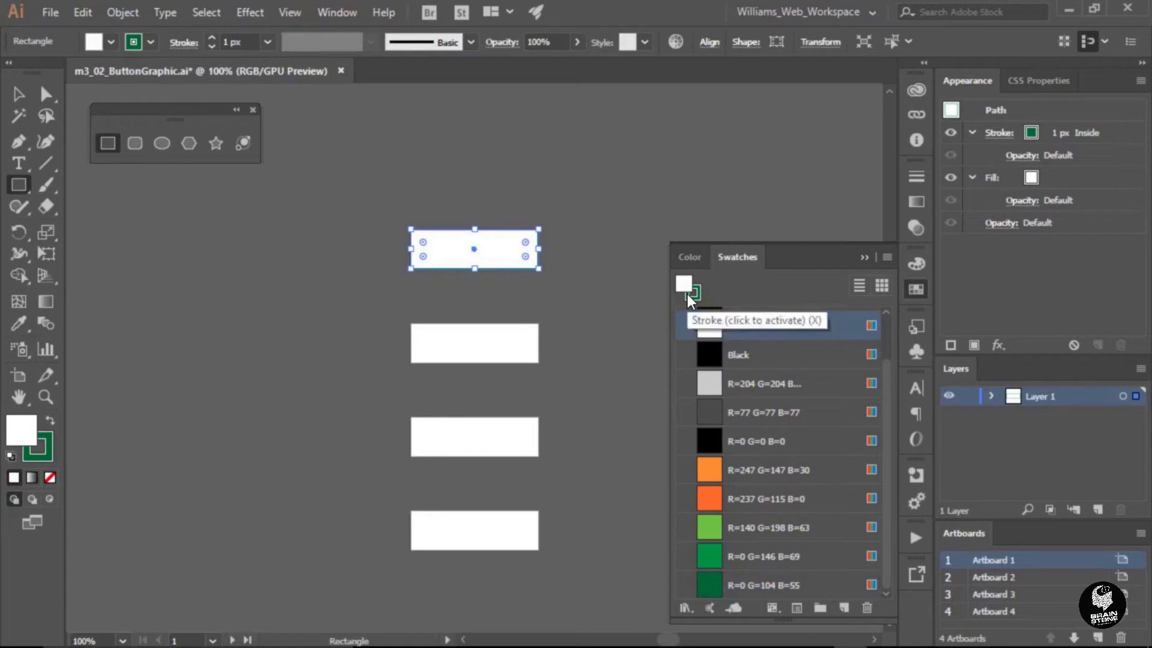
{"action": "left_click", "coordinate": [708, 560]}
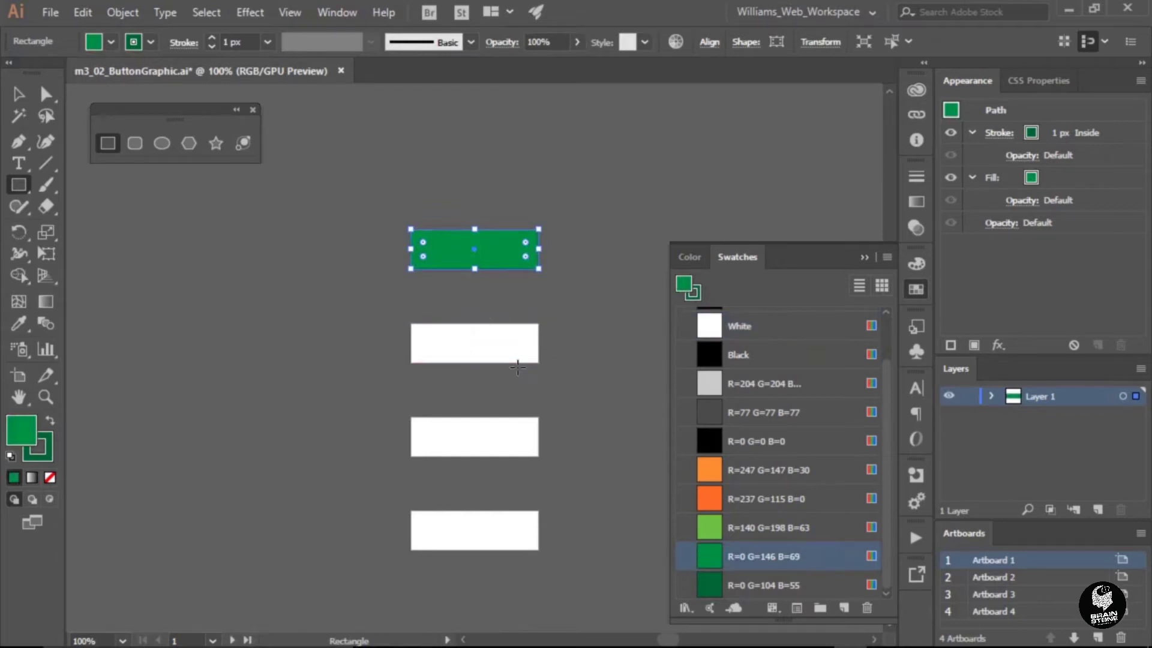
Step: Duplicate the green rectangle onto the second artboard and fill the copy with light green R=140 G=198 B=63
{"action": "left_click", "coordinate": [19, 95]}
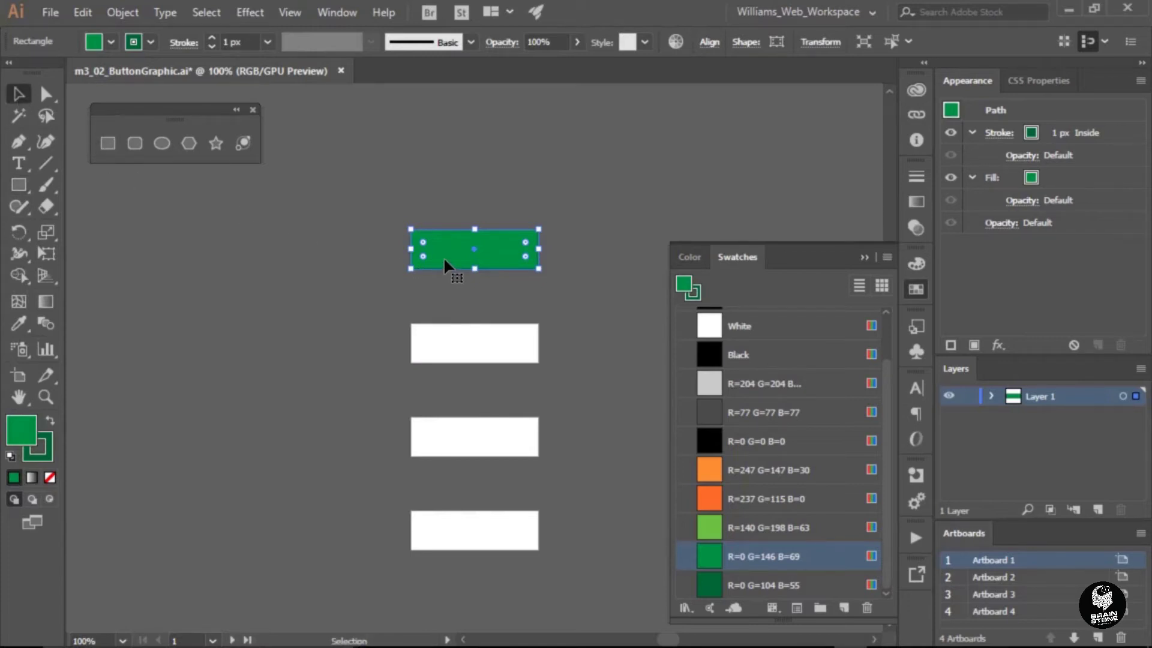
{"action": "key", "text": "alt"}
{"action": "left_click_drag", "start_coordinate": [450, 257], "coordinate": [452, 351]}
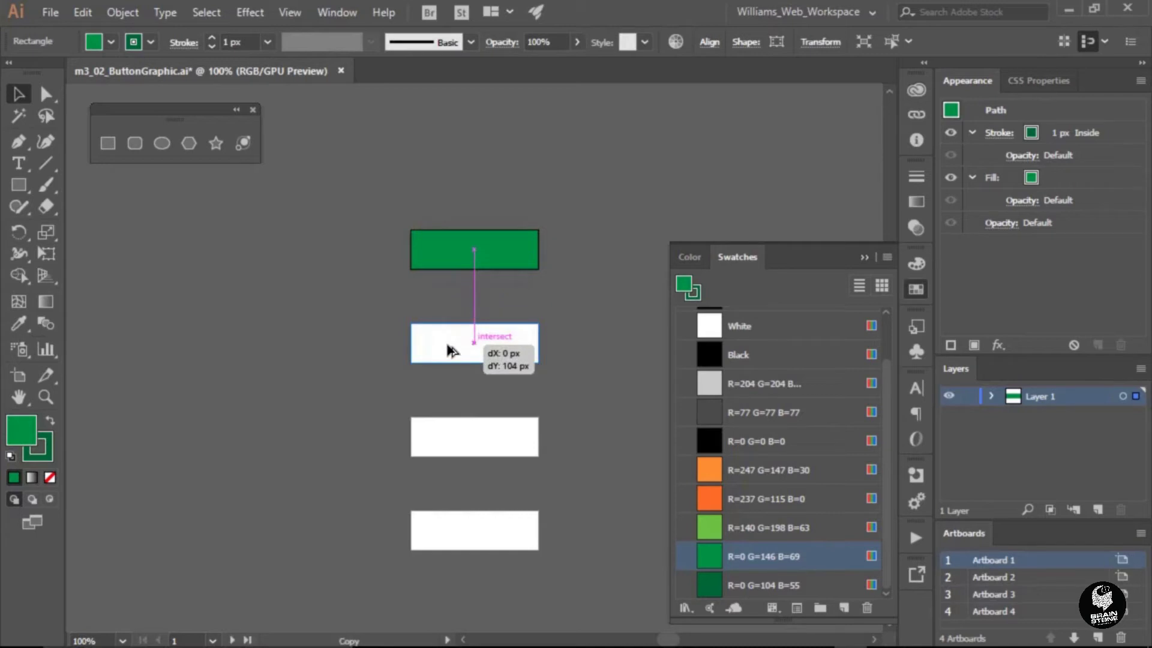
{"action": "left_click_drag", "start_coordinate": [451, 351], "coordinate": [451, 351]}
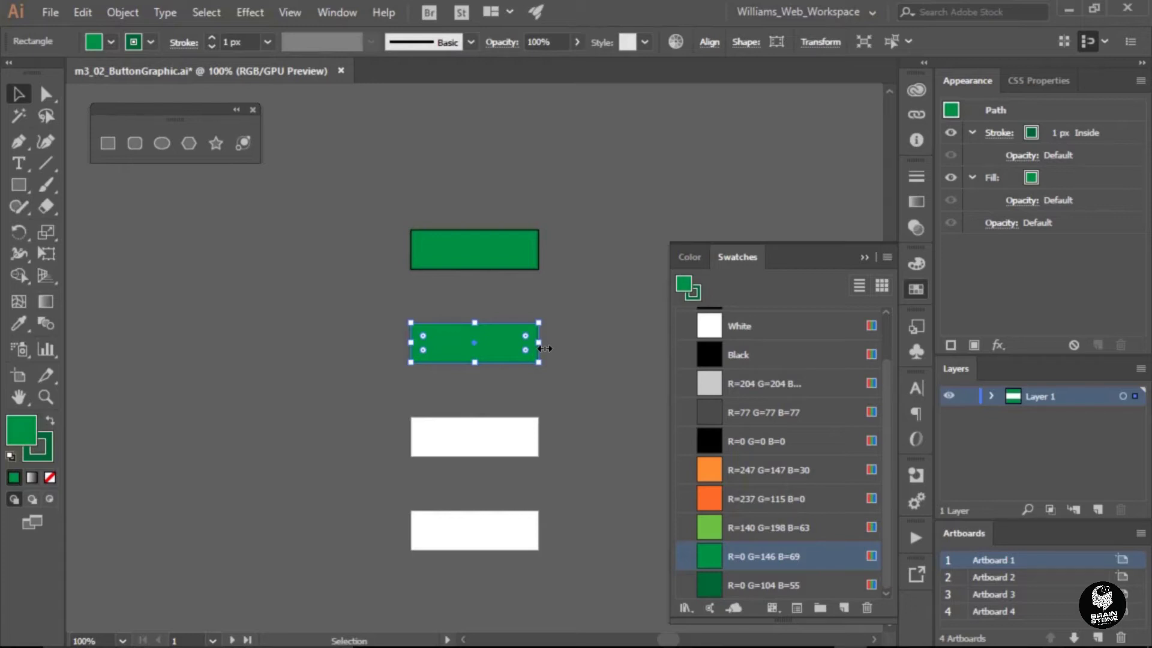
{"action": "left_click", "coordinate": [707, 532]}
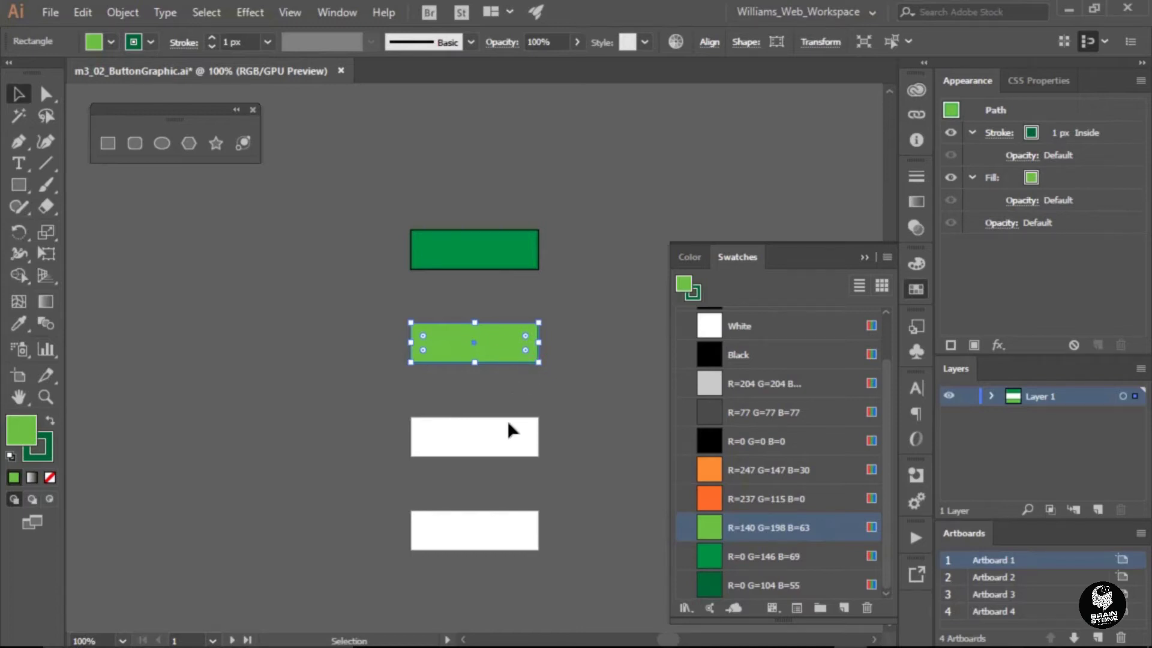
Step: Duplicate the light green rectangle onto the third artboard, with an R=247 G=147 B=30 fill and R=237 G=115 B=0 stroke
{"action": "left_click_drag", "start_coordinate": [504, 351], "coordinate": [506, 443]}
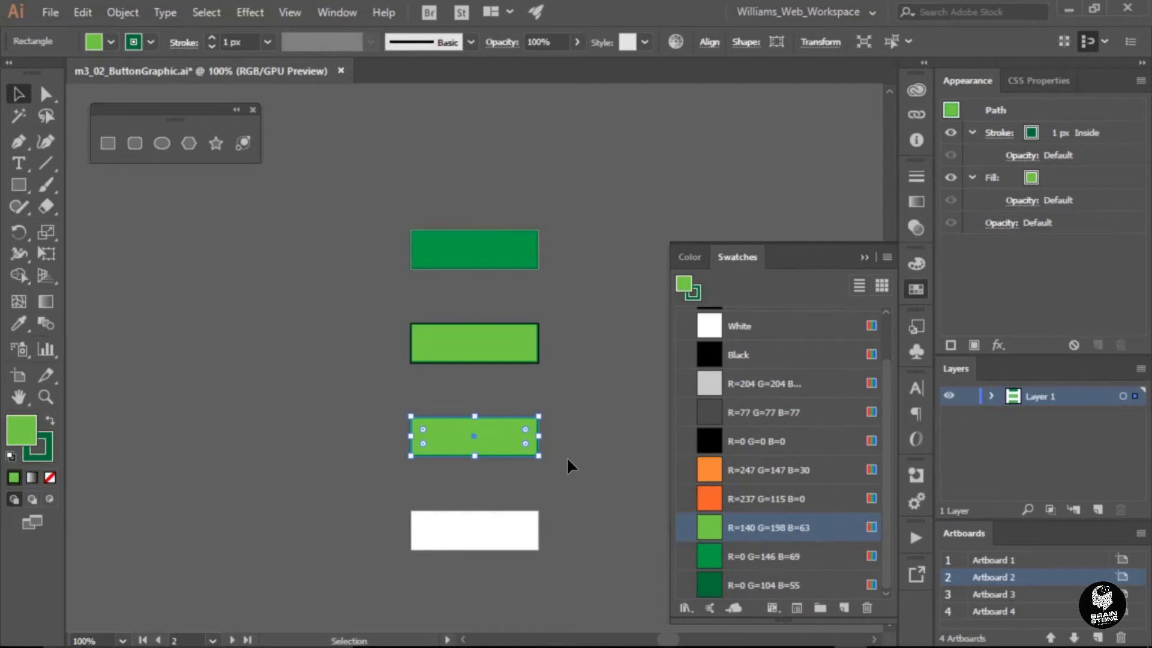
{"action": "left_click", "coordinate": [709, 478]}
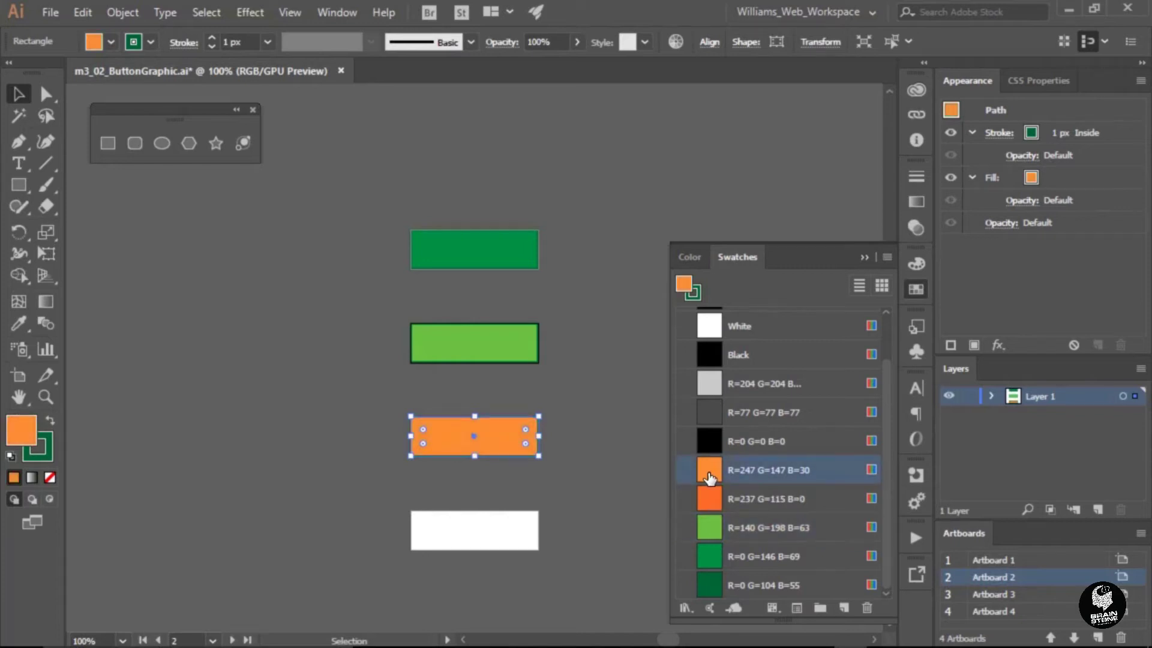
{"action": "left_click", "coordinate": [694, 293]}
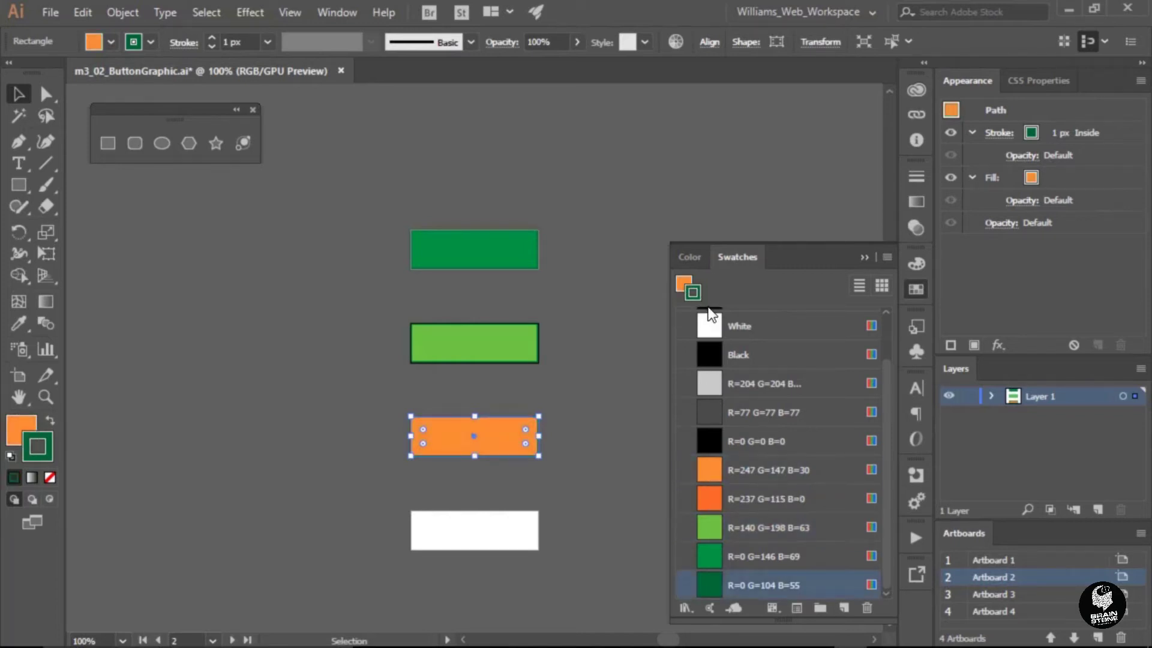
{"action": "left_click", "coordinate": [704, 502]}
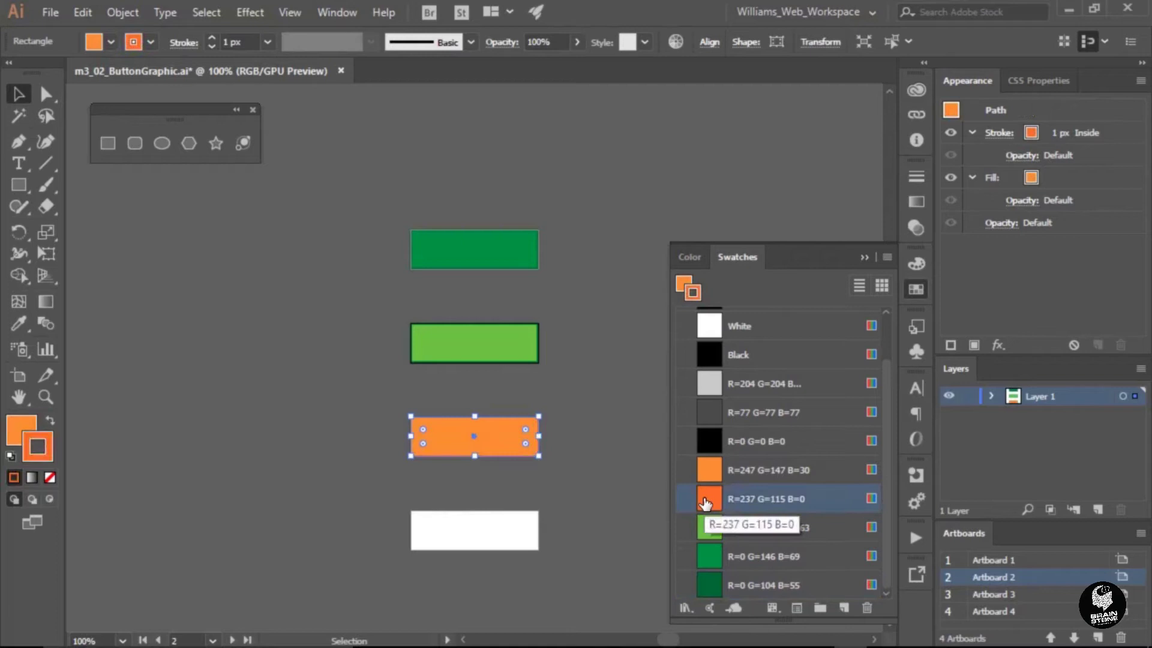
{"action": "left_click", "coordinate": [567, 488]}
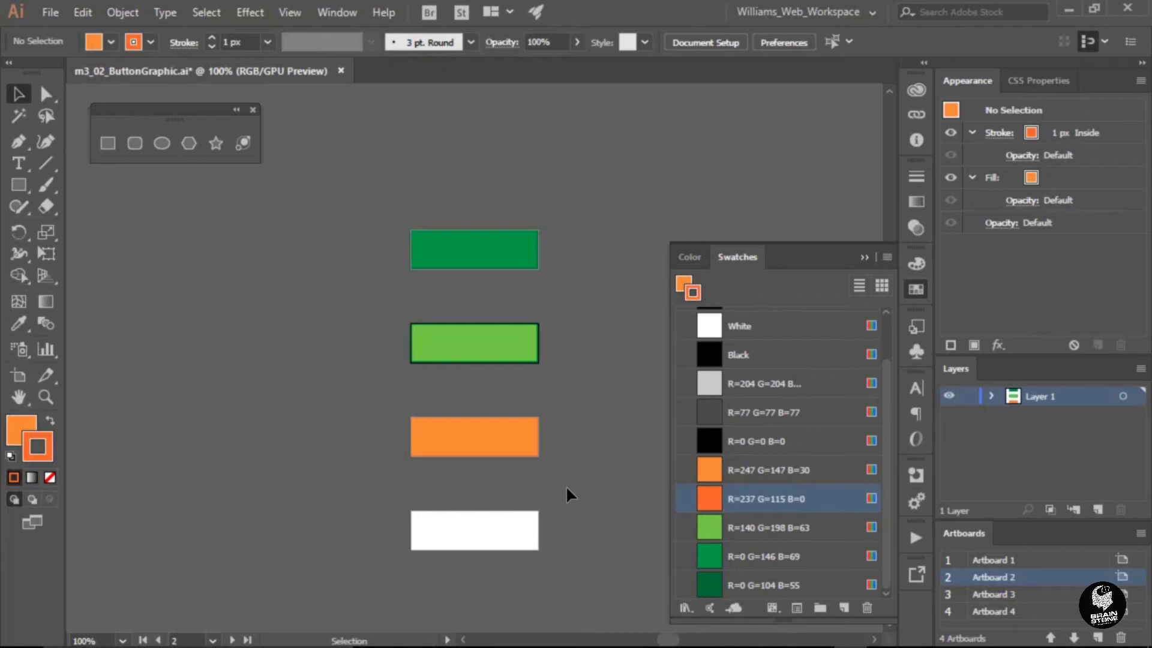
{"action": "left_click", "coordinate": [541, 358]}
{"action": "left_click", "coordinate": [111, 147]}
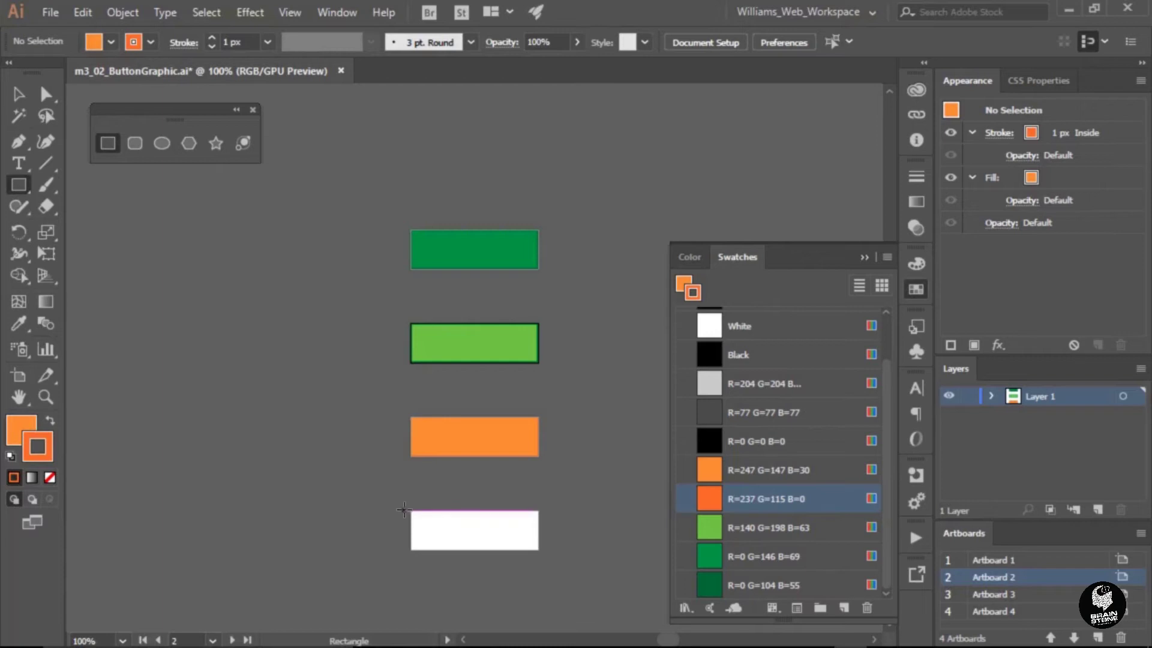
{"action": "left_click_drag", "start_coordinate": [409, 510], "coordinate": [538, 553]}
{"action": "key", "text": "ctrl+z"}
{"action": "left_click", "coordinate": [26, 102]}
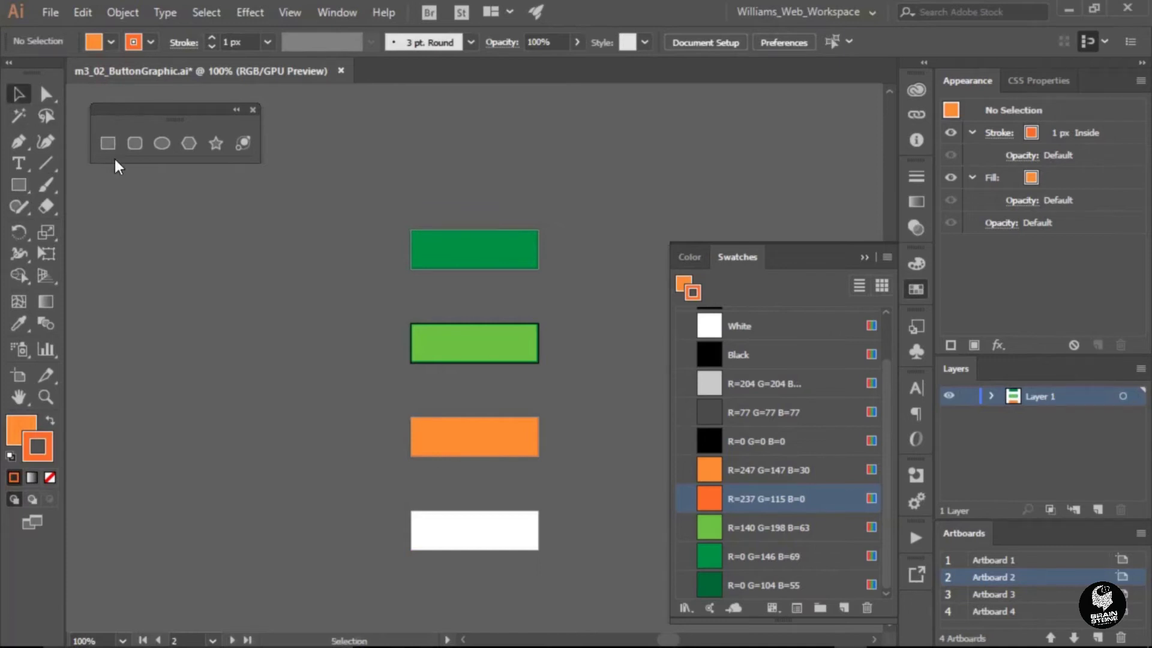
Step: Duplicate the orange rectangle onto the fourth artboard, with an R=77 G=77 B=77 stroke and a light gray R=204 G=204 fill
{"action": "left_click", "coordinate": [510, 456]}
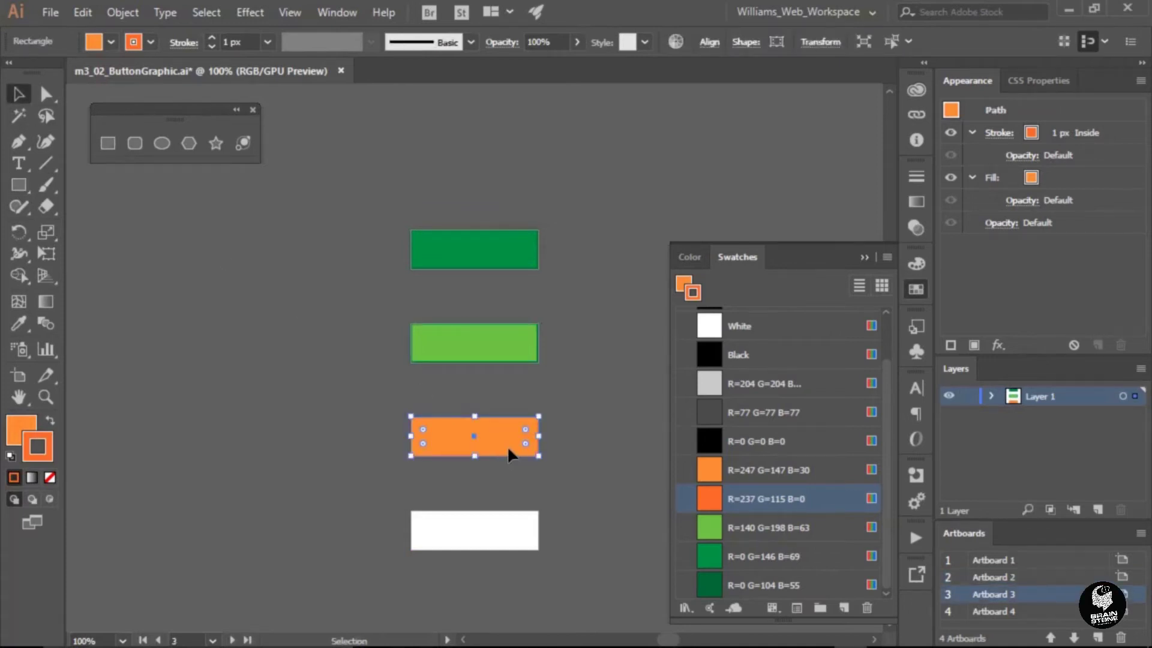
{"action": "left_click_drag", "start_coordinate": [509, 451], "coordinate": [512, 543]}
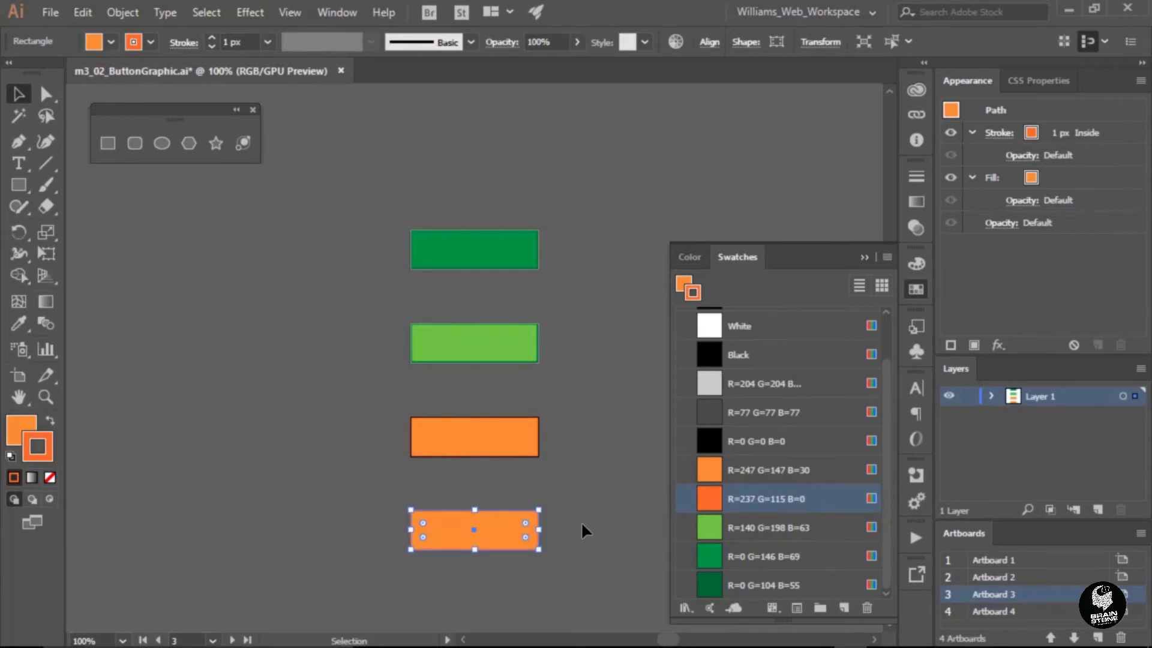
{"action": "left_click", "coordinate": [717, 414]}
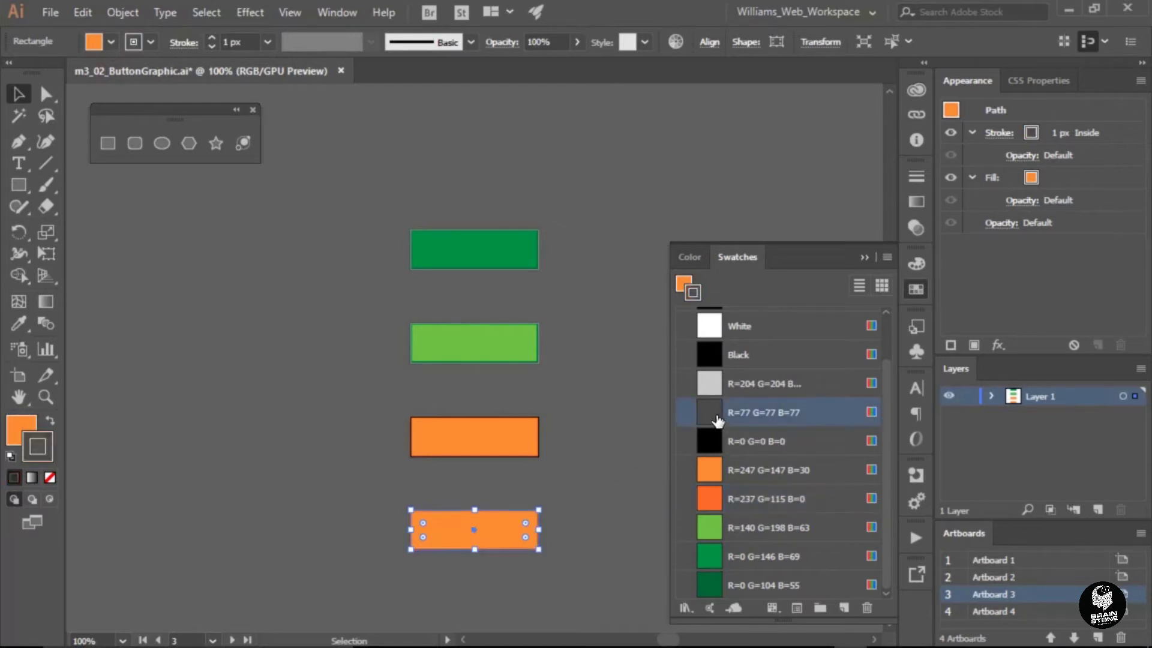
{"action": "left_click", "coordinate": [680, 282]}
{"action": "left_click", "coordinate": [708, 391]}
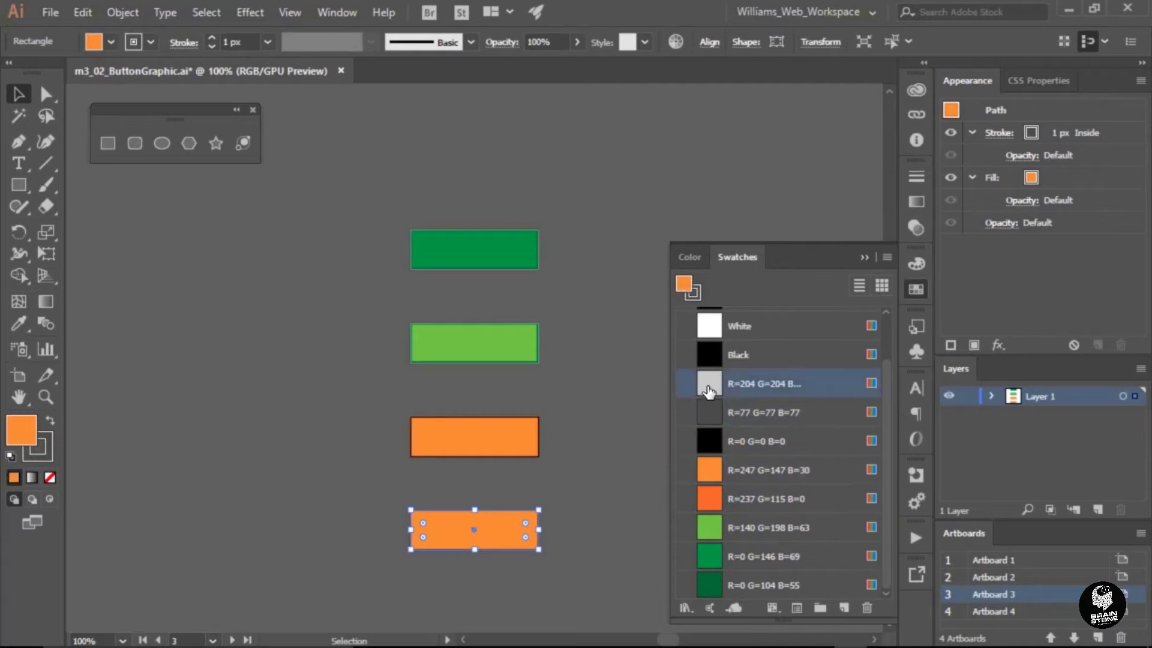
{"action": "left_click", "coordinate": [592, 523]}
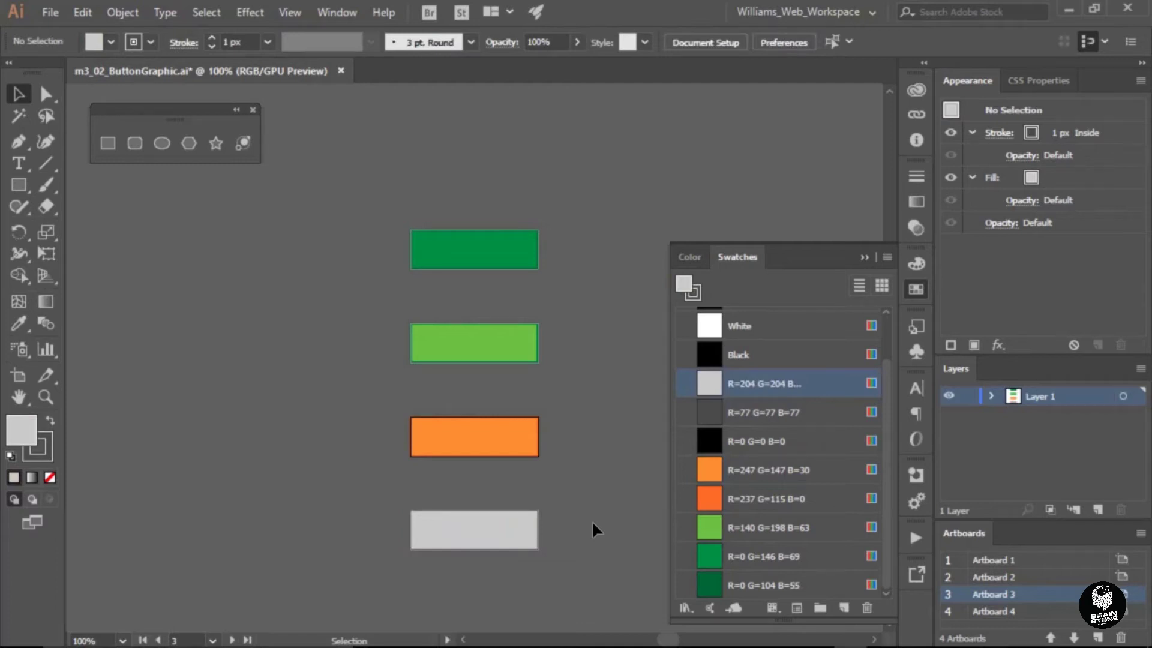
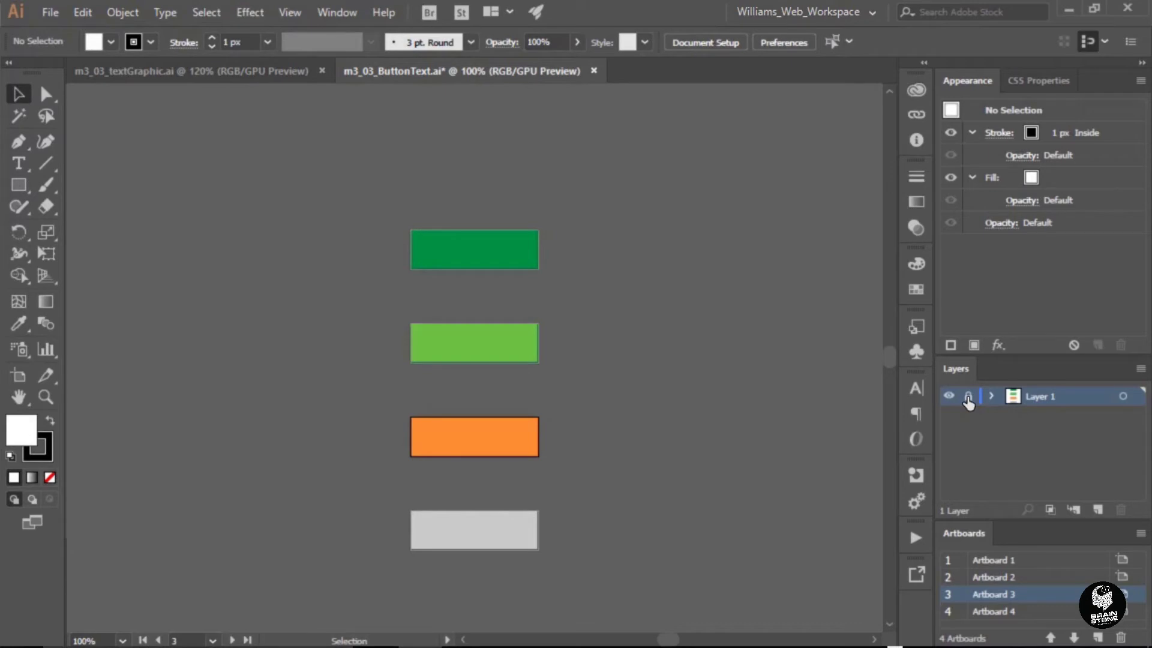
Step: Add a new layer above Layer 1 and place the text GET OUTDOORS on the dark green button
{"action": "left_click", "coordinate": [1097, 510]}
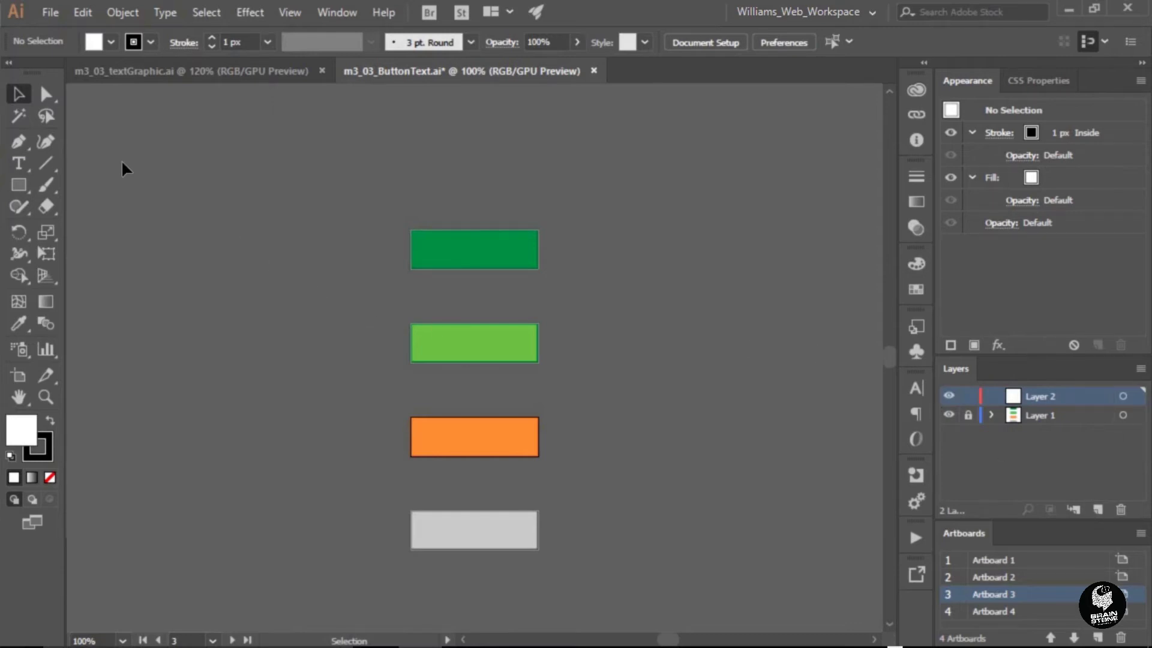
{"action": "left_click", "coordinate": [20, 164]}
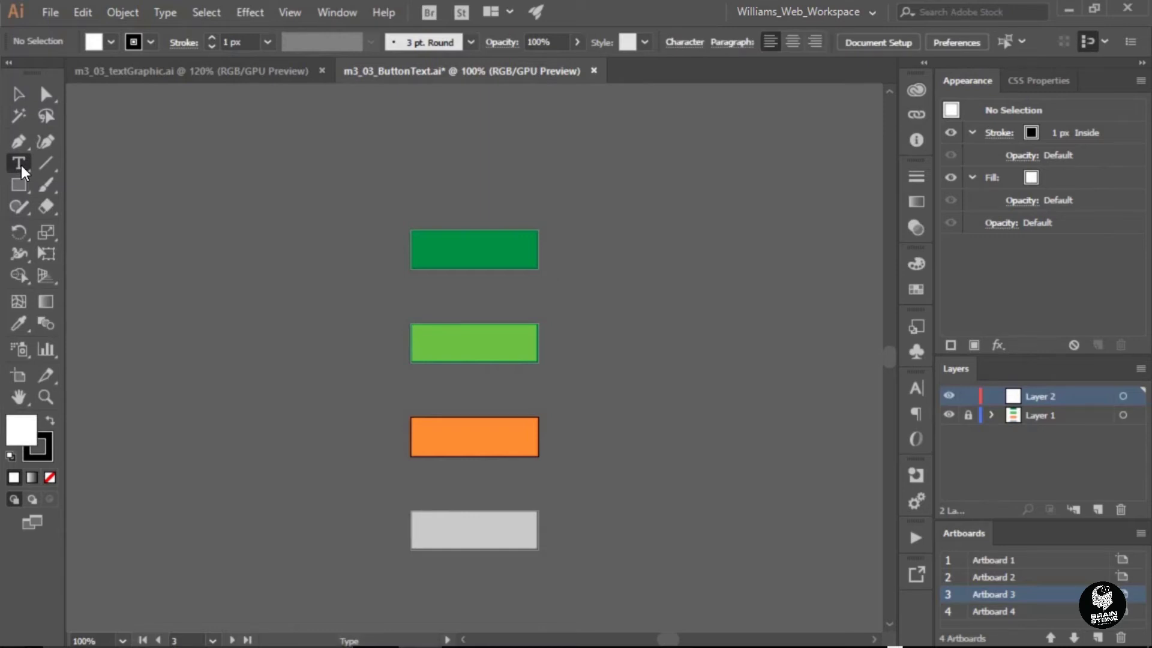
{"action": "left_click", "coordinate": [20, 164]}
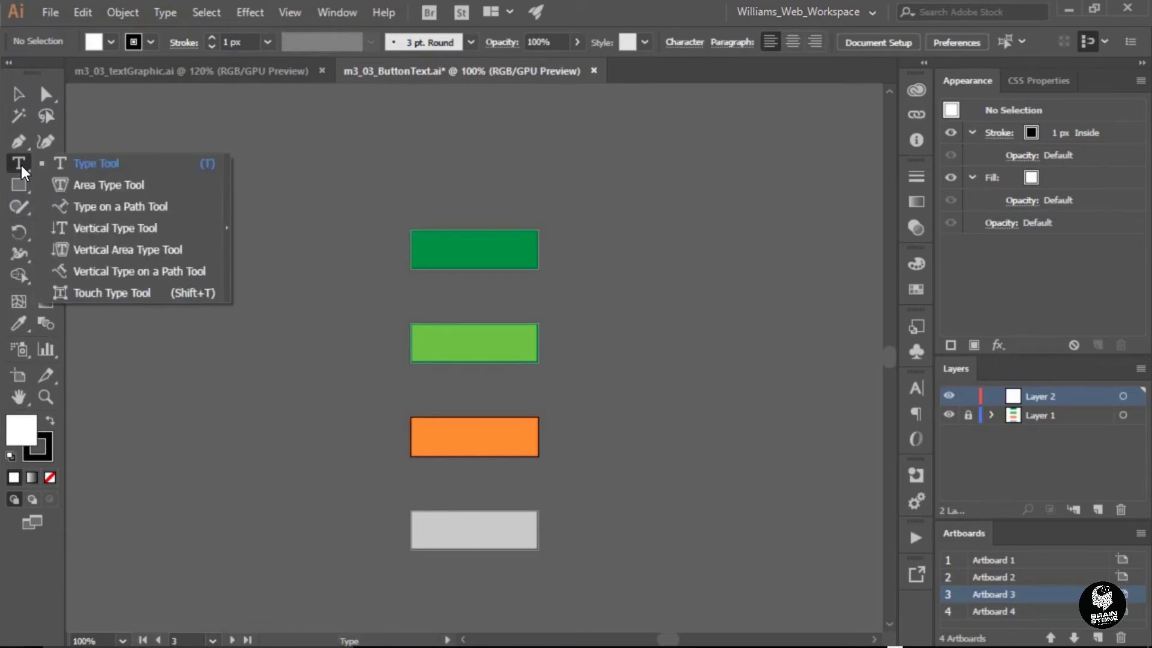
{"action": "left_click", "coordinate": [106, 162]}
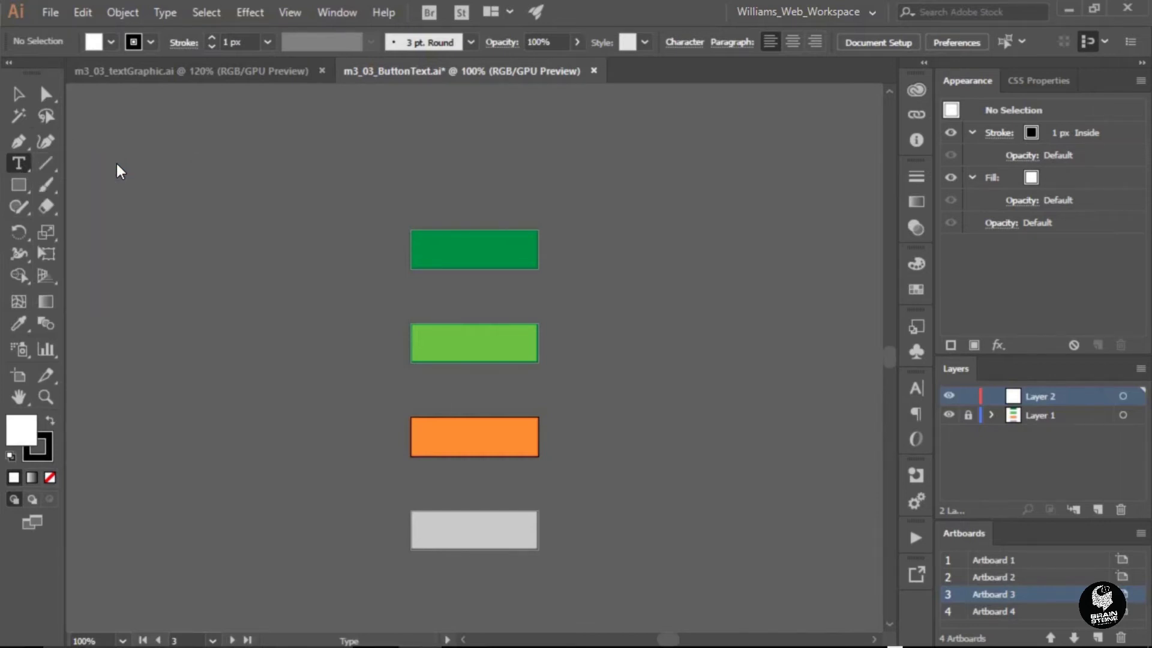
{"action": "left_click", "coordinate": [473, 250]}
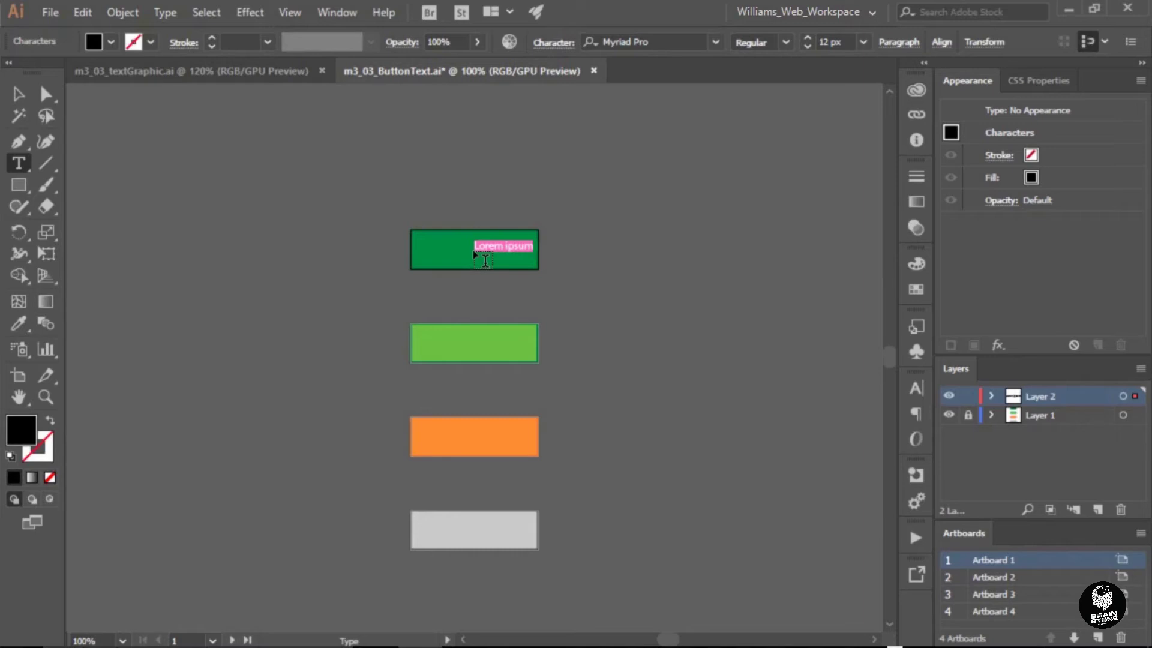
{"action": "type", "text": "GET OUTDOORS"}
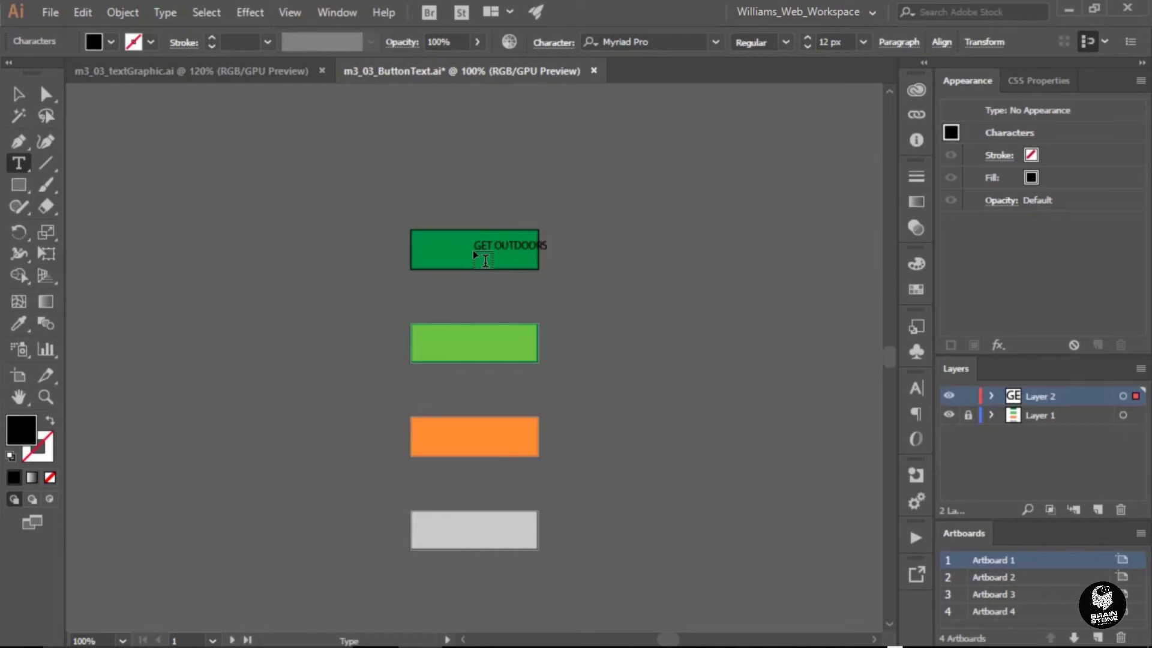
Step: Set the GET OUTDOORS text to 16 px and center it on the dark green button
{"action": "left_click_drag", "start_coordinate": [470, 248], "coordinate": [552, 253]}
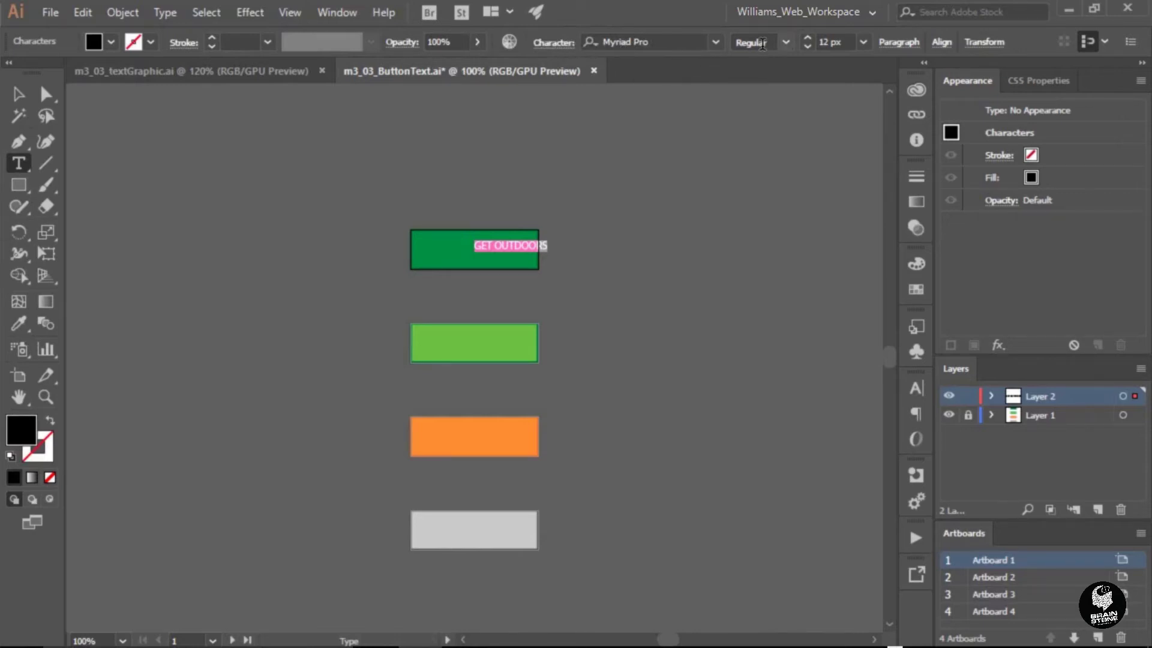
{"action": "left_click", "coordinate": [864, 42]}
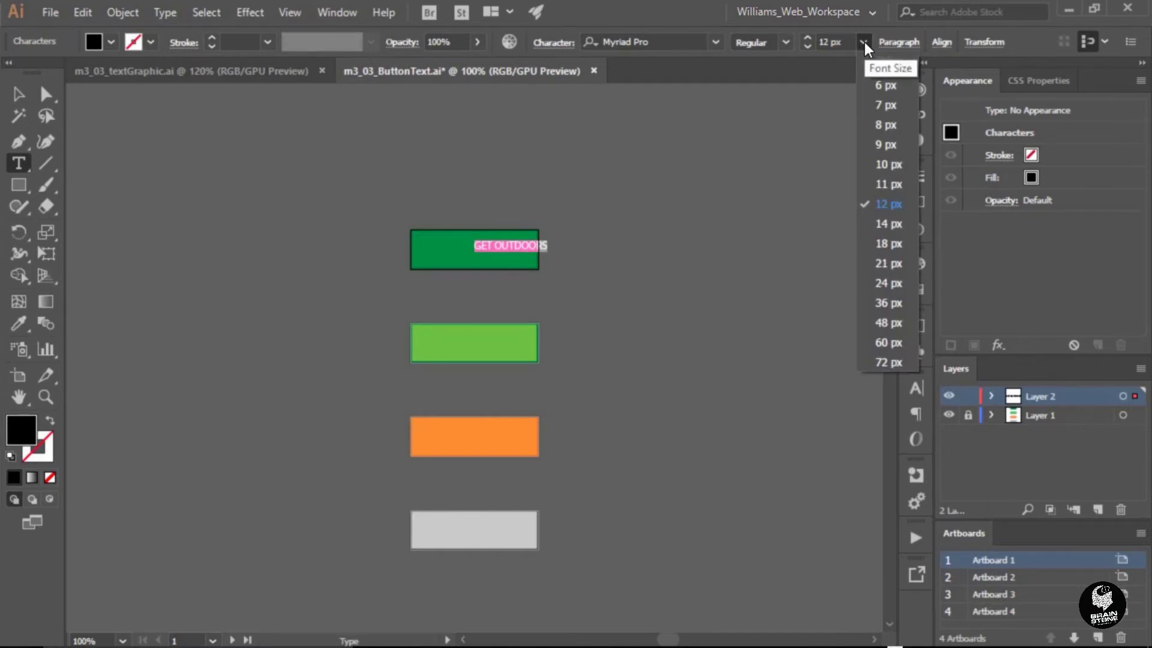
{"action": "left_click", "coordinate": [895, 230]}
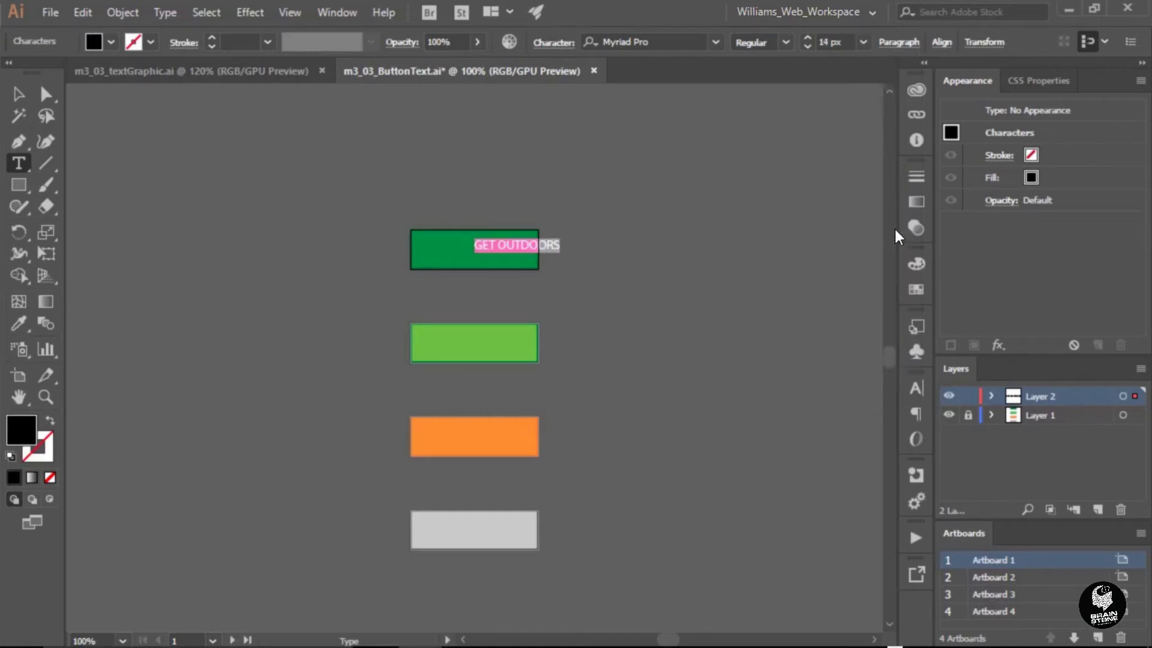
{"action": "left_click", "coordinate": [808, 38]}
{"action": "left_click", "coordinate": [808, 39]}
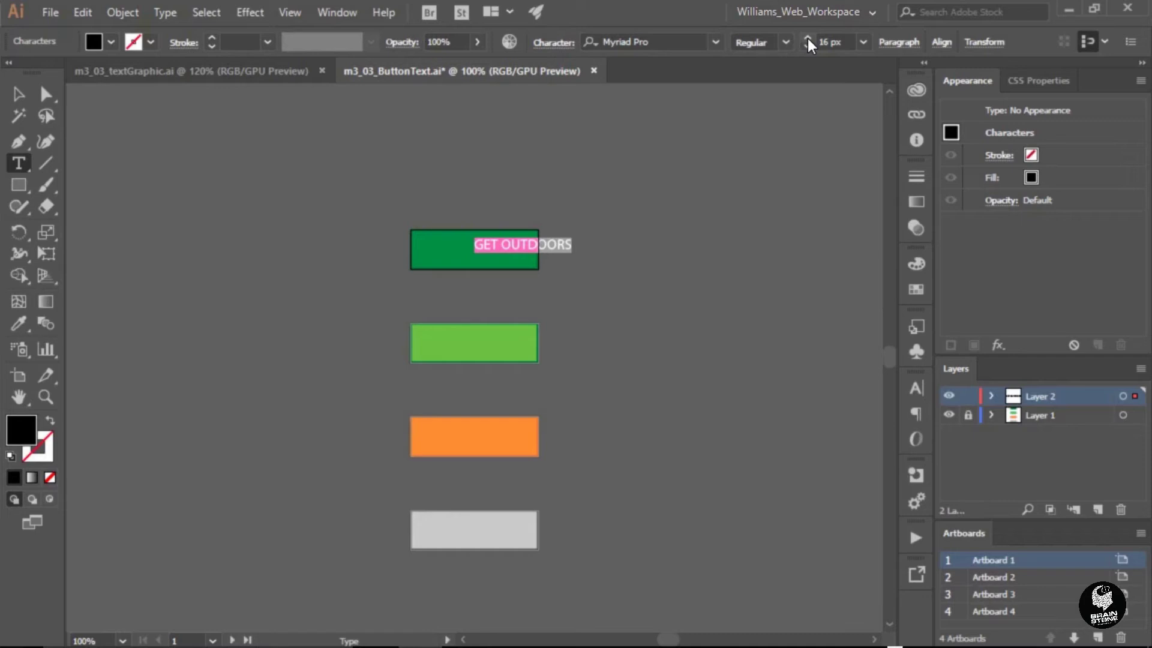
{"action": "left_click", "coordinate": [19, 96]}
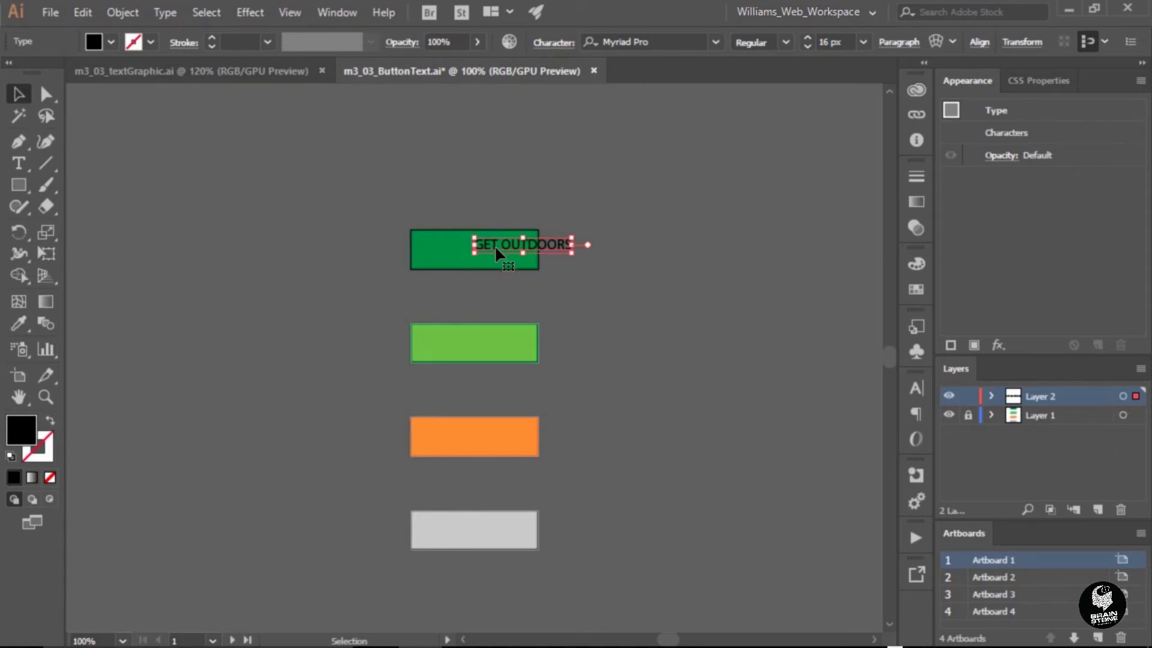
{"action": "left_click_drag", "start_coordinate": [496, 247], "coordinate": [445, 251]}
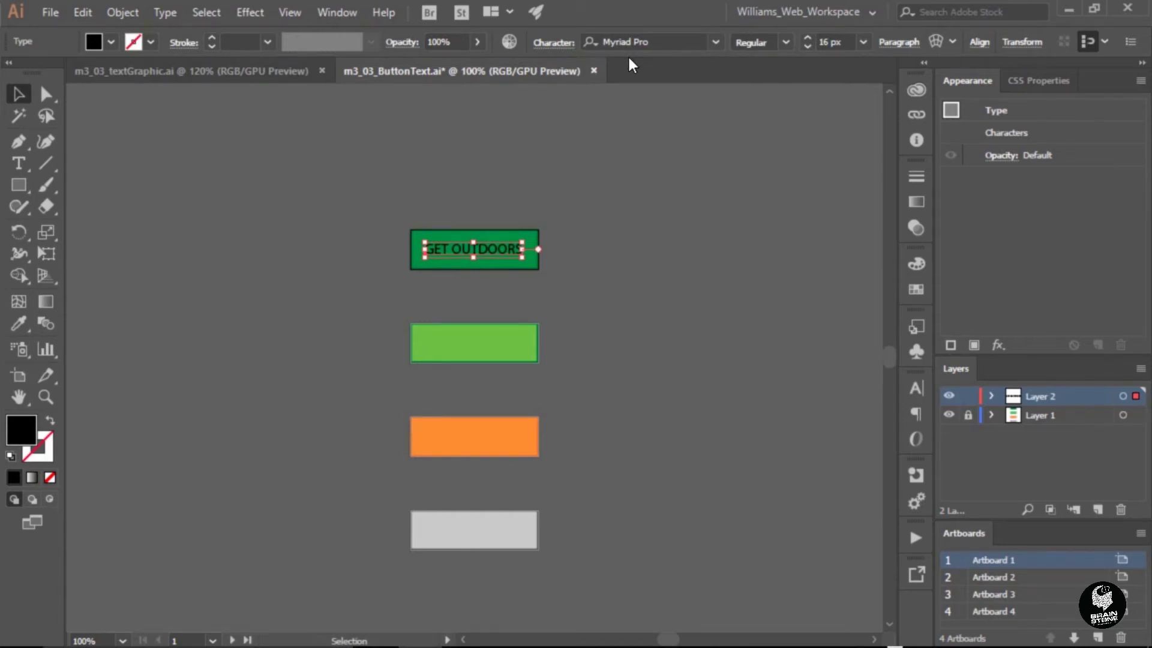
Step: Switch to the Adobe Typekit site for adding fonts and filter the library to Slab Serif fonts recommended for headings
{"action": "left_click", "coordinate": [716, 42]}
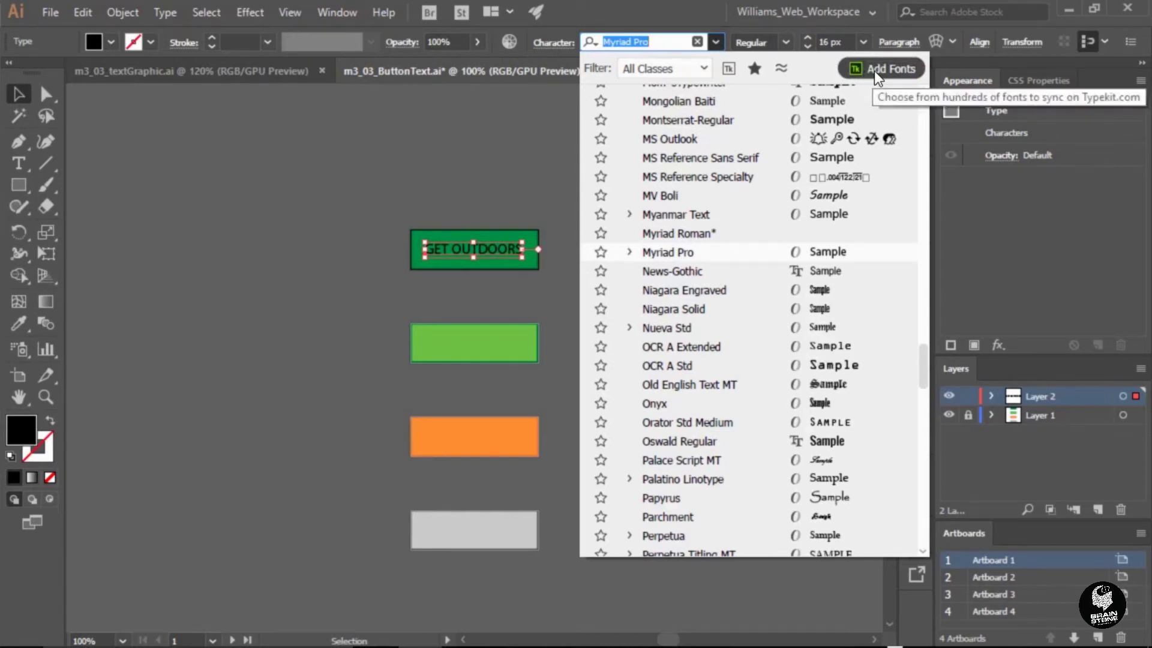
{"action": "left_click", "coordinate": [898, 67]}
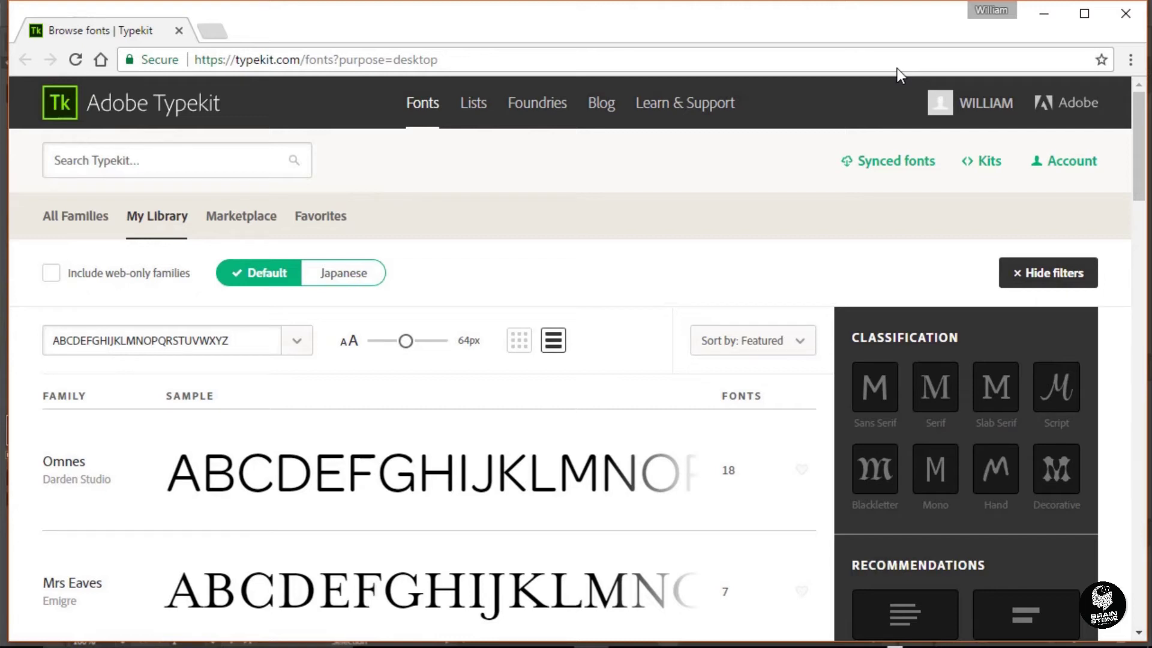
{"action": "left_click_drag", "start_coordinate": [1143, 202], "coordinate": [1146, 234]}
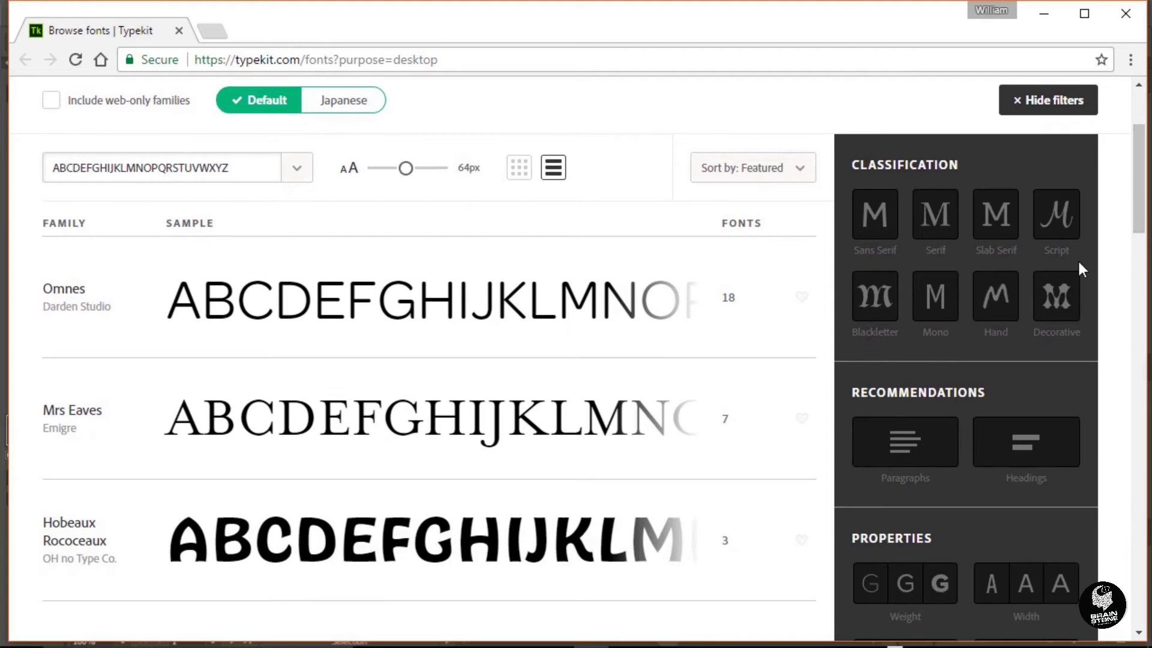
{"action": "left_click", "coordinate": [993, 233]}
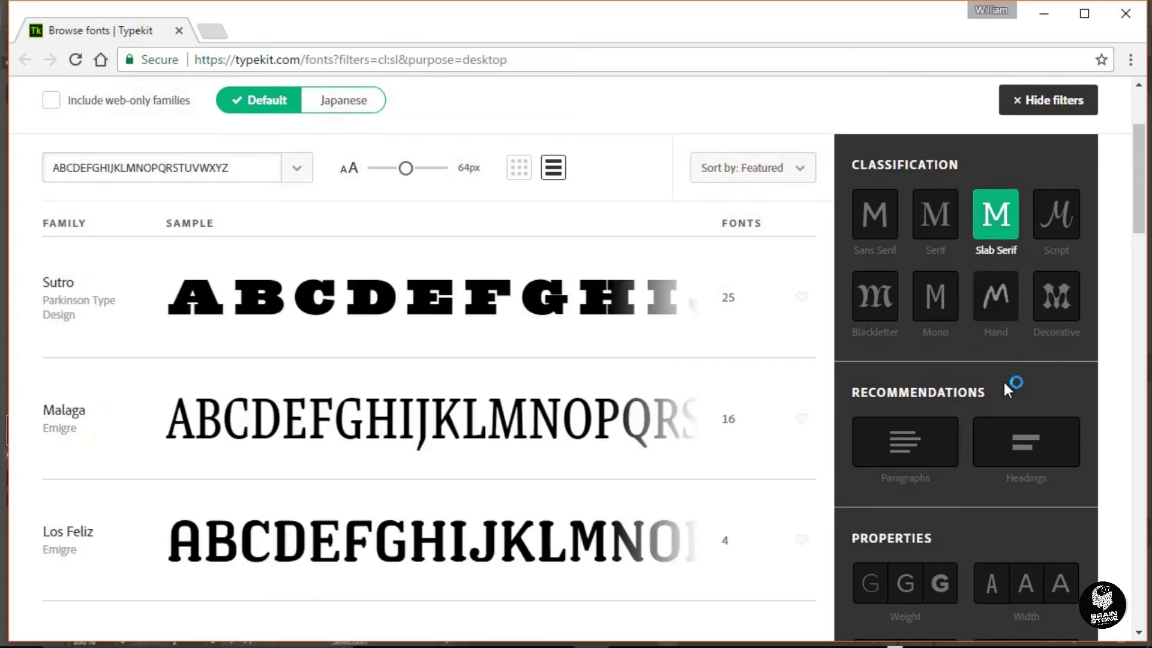
{"action": "left_click", "coordinate": [1021, 445]}
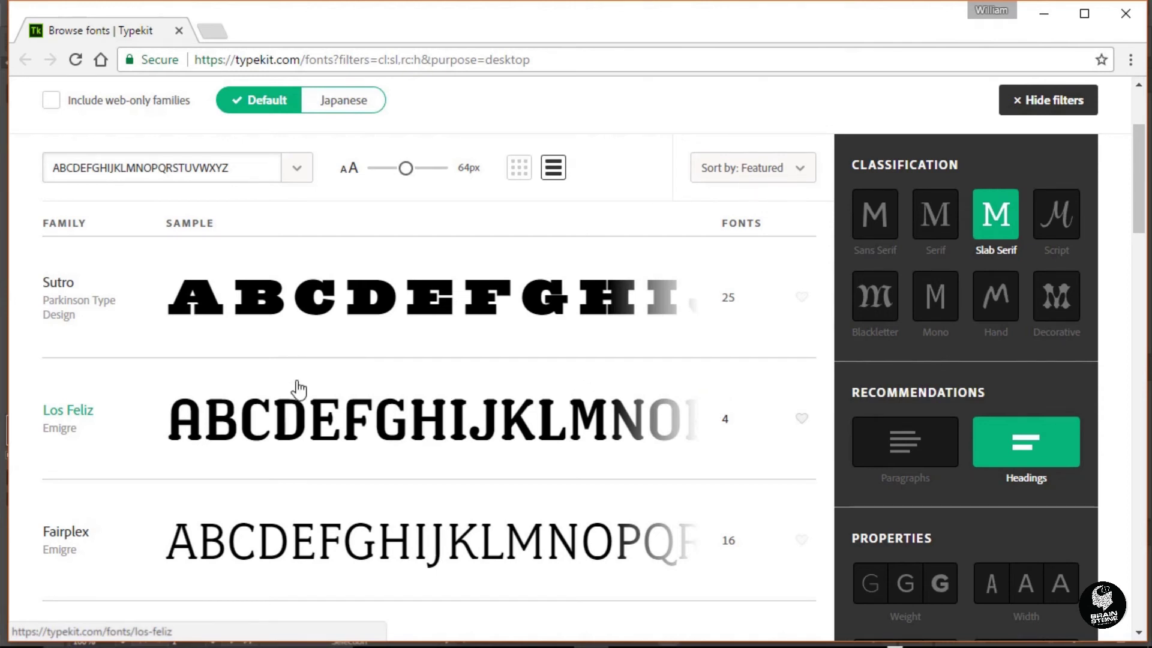
Step: Search Typekit for RUCKSACK, open the RuckSack family and review the sync status of its fonts
{"action": "scroll", "coordinate": [298, 389], "scroll_direction": "up", "scroll_amount": 3}
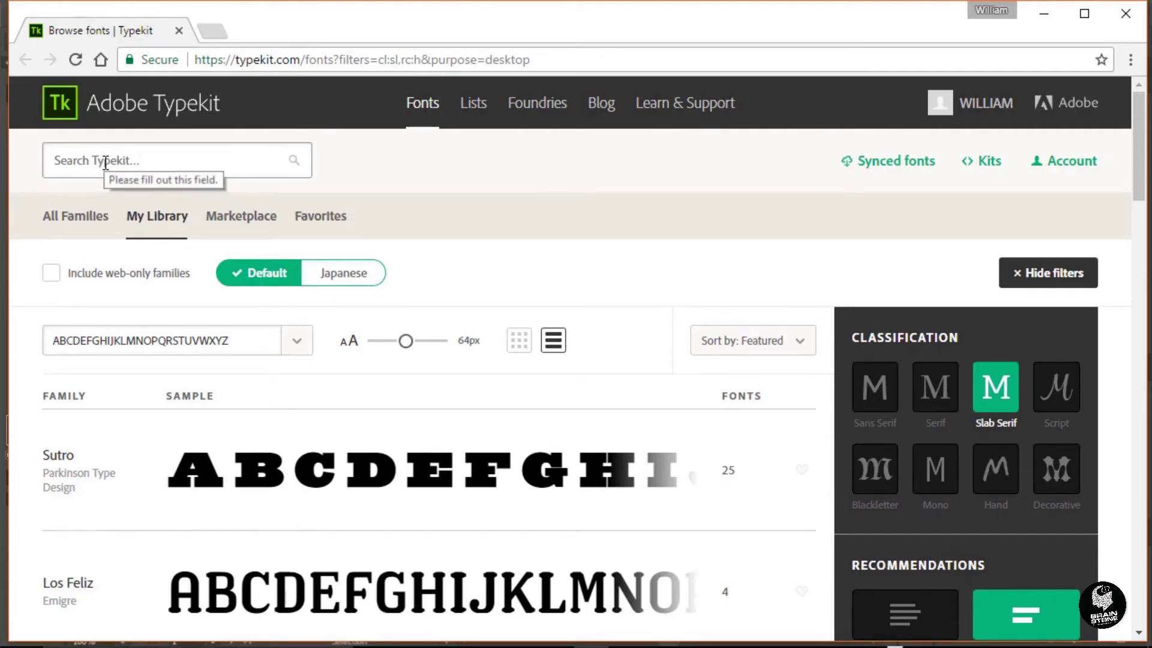
{"action": "left_click", "coordinate": [106, 162]}
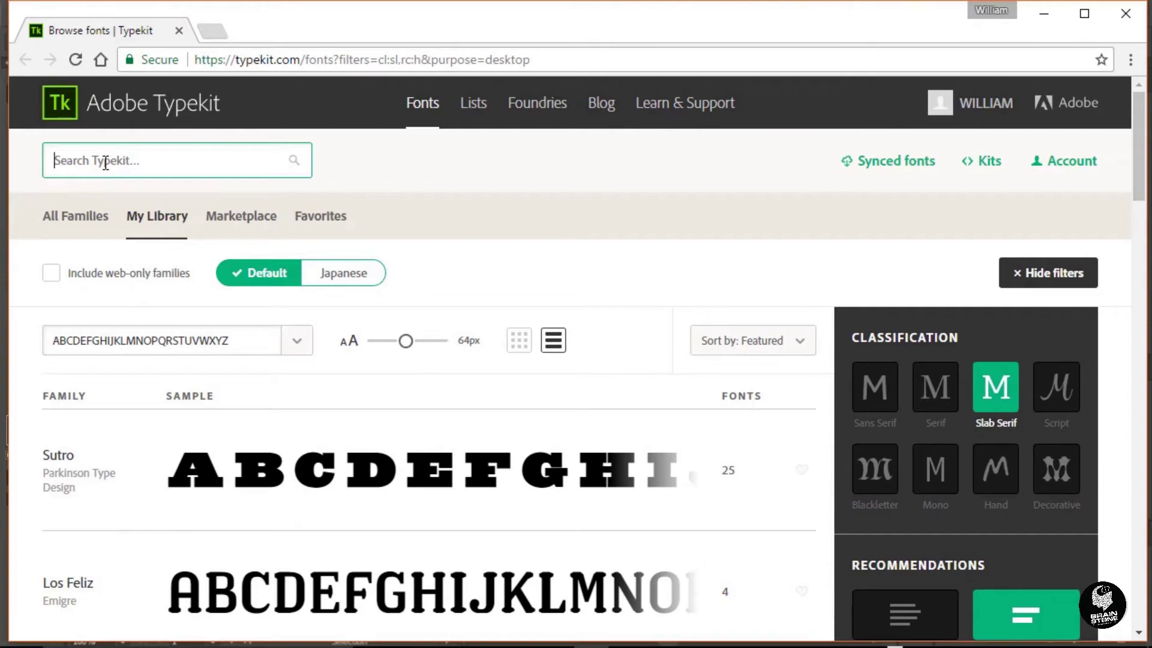
{"action": "type", "text": "RUCKSACK"}
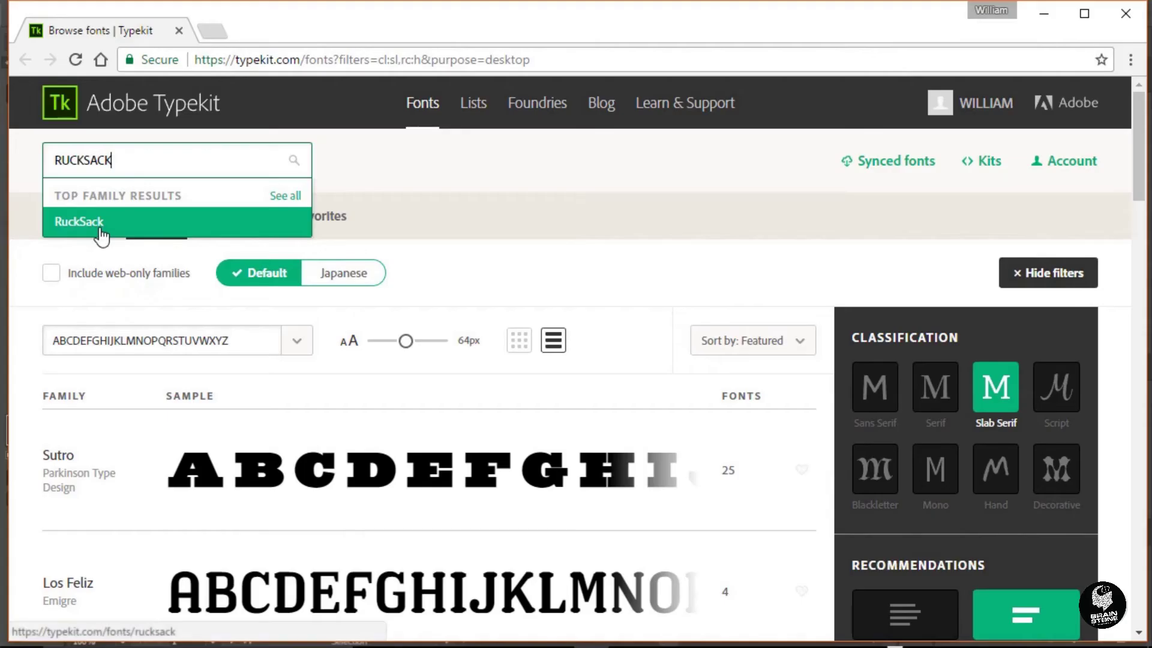
{"action": "left_click", "coordinate": [100, 231]}
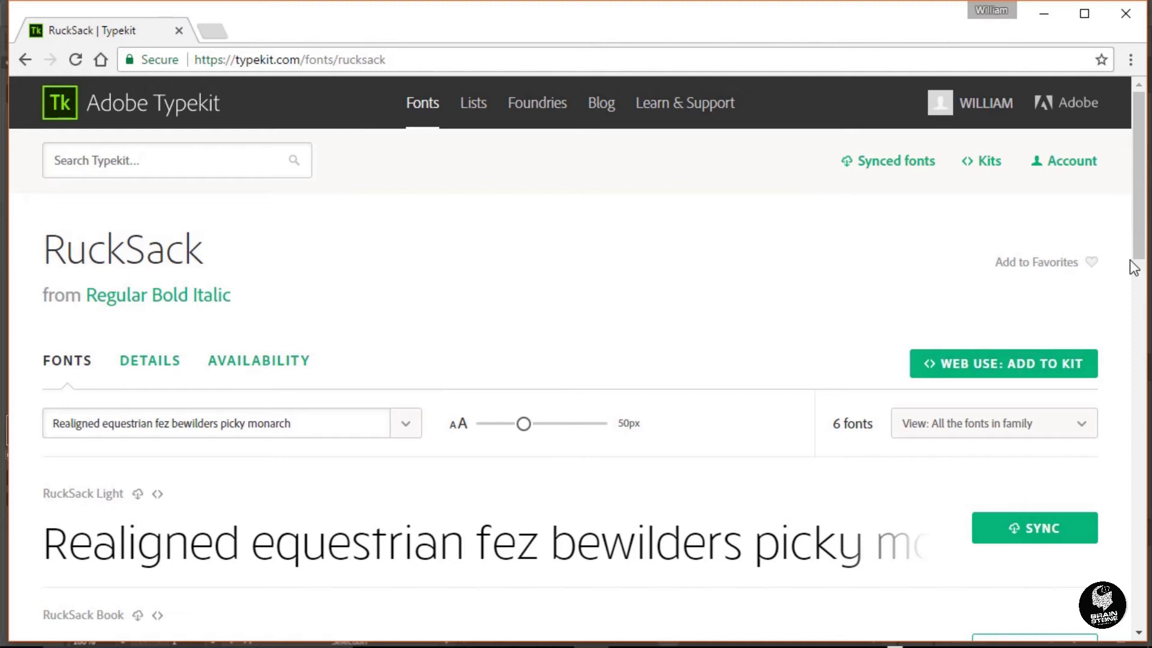
{"action": "left_click_drag", "start_coordinate": [1144, 249], "coordinate": [1146, 420]}
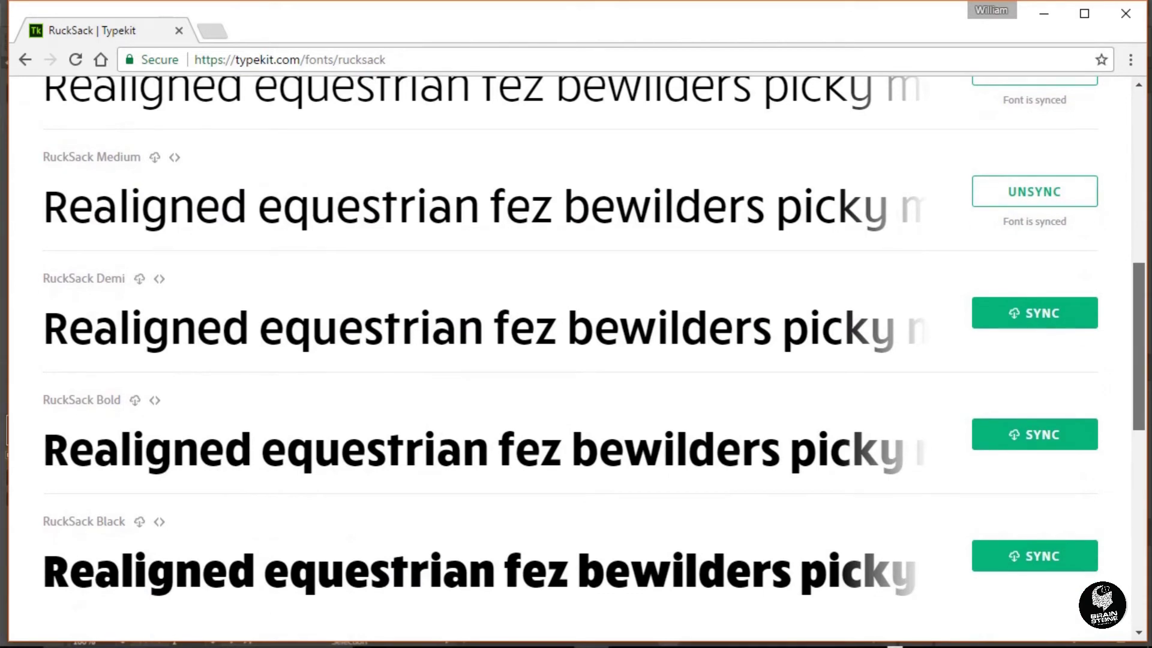
{"action": "scroll", "coordinate": [790, 339], "scroll_direction": "up", "scroll_amount": 3}
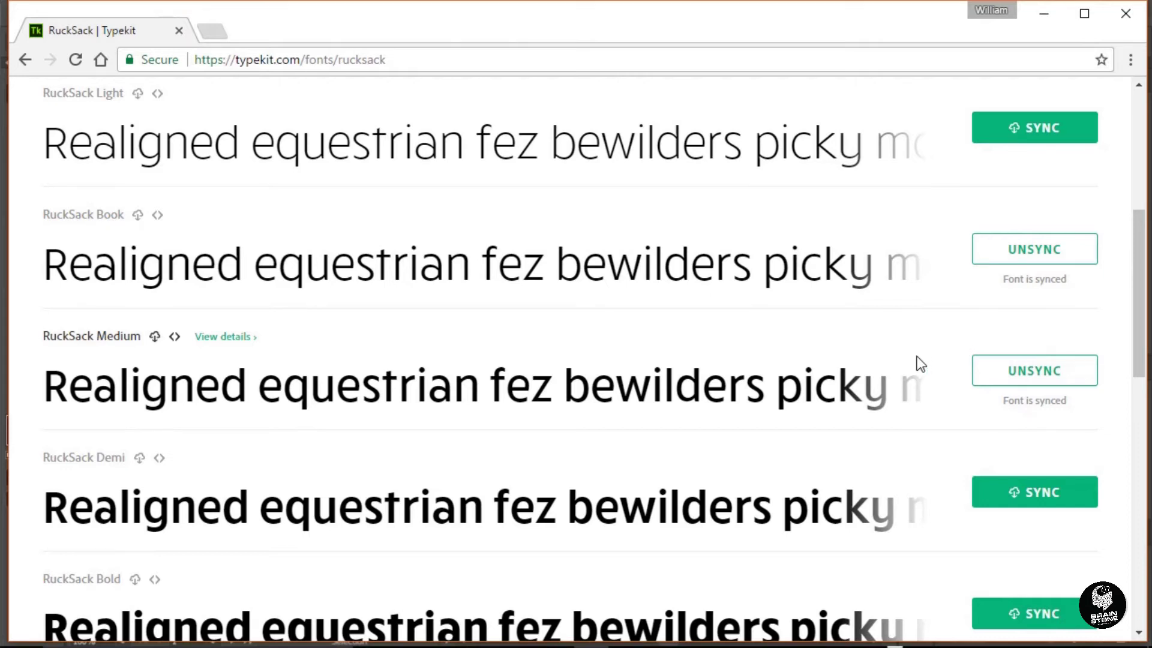
{"action": "scroll", "coordinate": [921, 363], "scroll_direction": "up", "scroll_amount": 7}
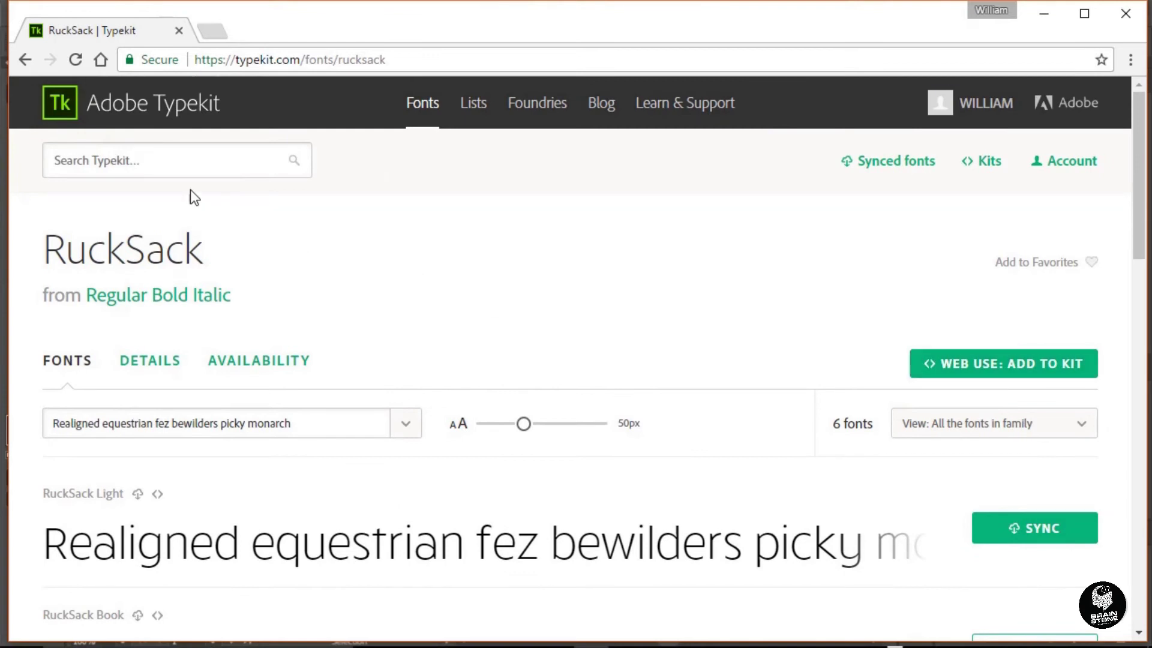
Step: Search Typekit for ROGUE, open the Rogue Serif family and review the sync status of its fonts
{"action": "left_click", "coordinate": [145, 170]}
{"action": "type", "text": "ROGUE"}
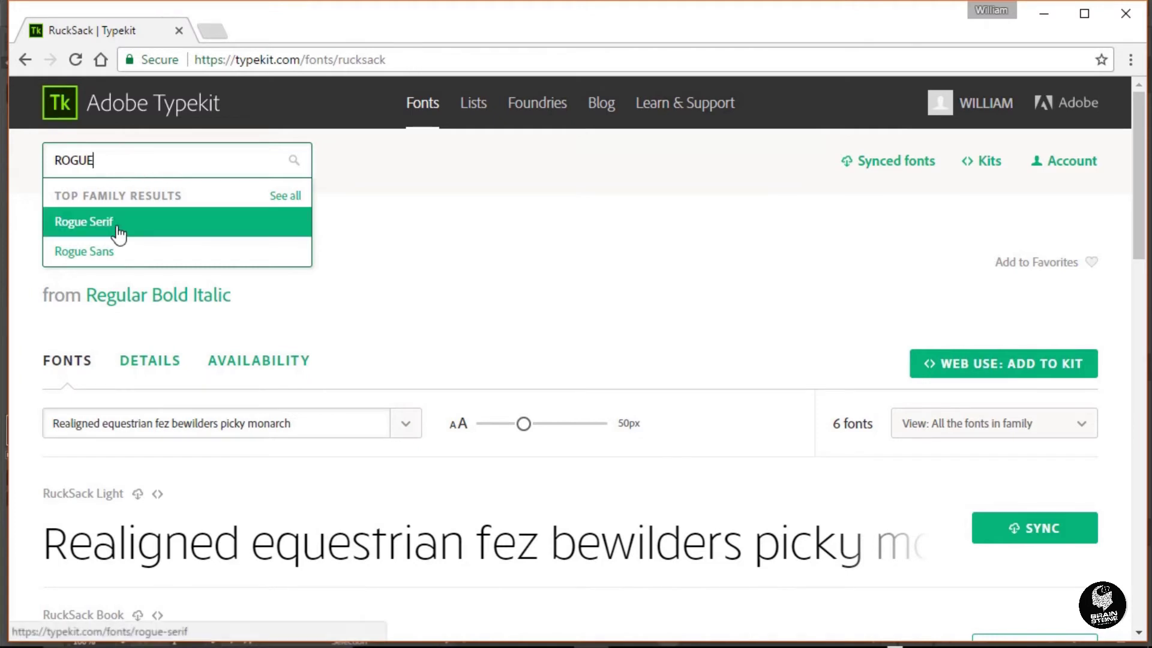
{"action": "left_click", "coordinate": [120, 233]}
{"action": "left_click_drag", "start_coordinate": [1141, 264], "coordinate": [1141, 453]}
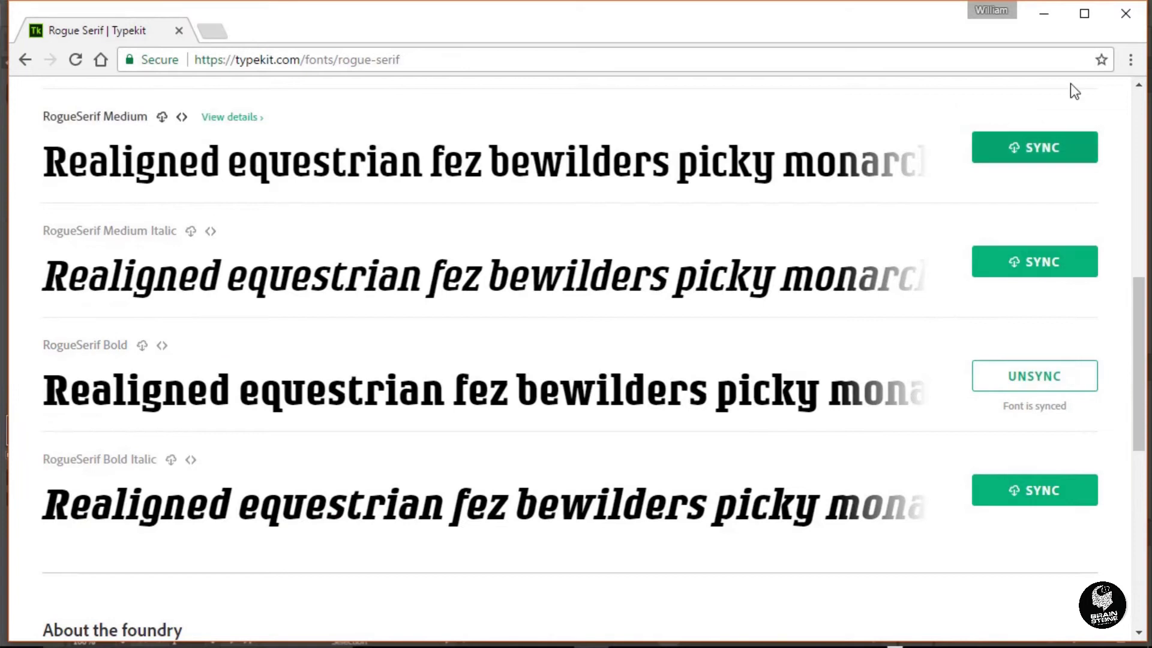
Step: Return to Illustrator, filter the font list to Typekit fonts and set the GET OUTDOORS text to RuckSack Book
{"action": "left_click", "coordinate": [1048, 16]}
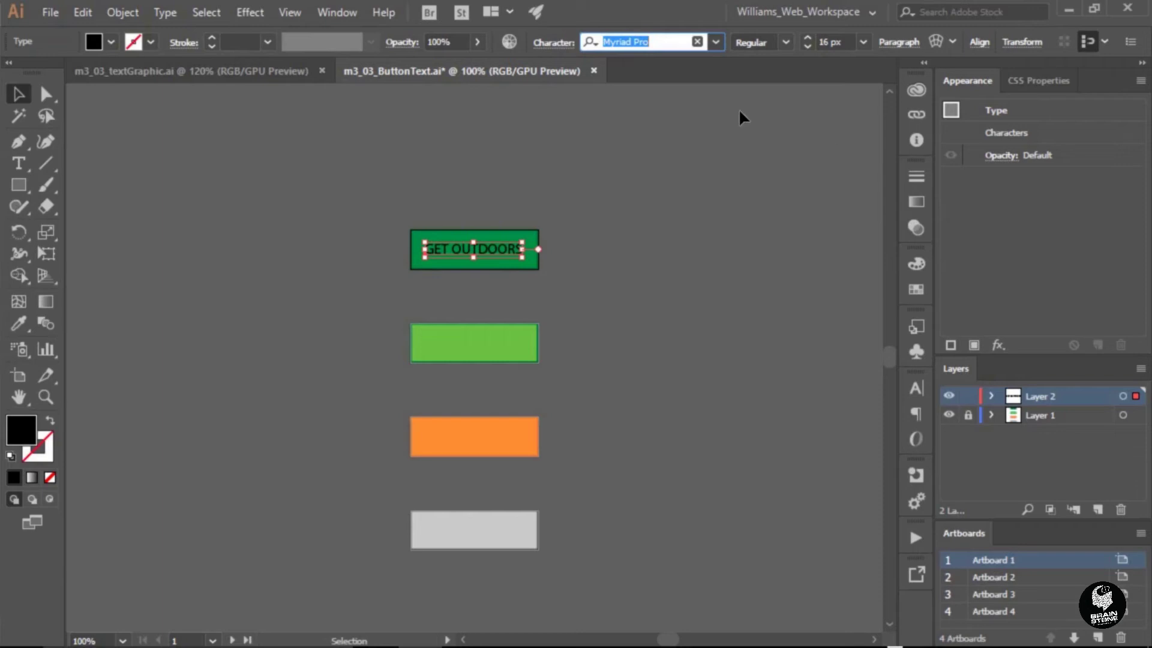
{"action": "left_click", "coordinate": [716, 42]}
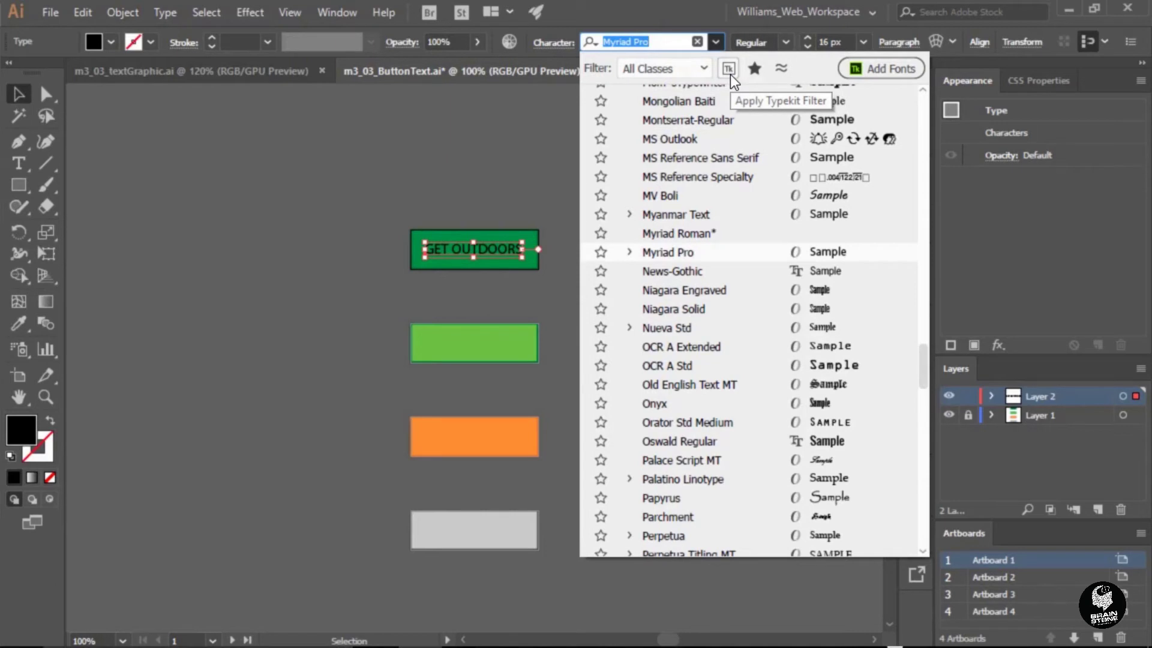
{"action": "left_click", "coordinate": [728, 70]}
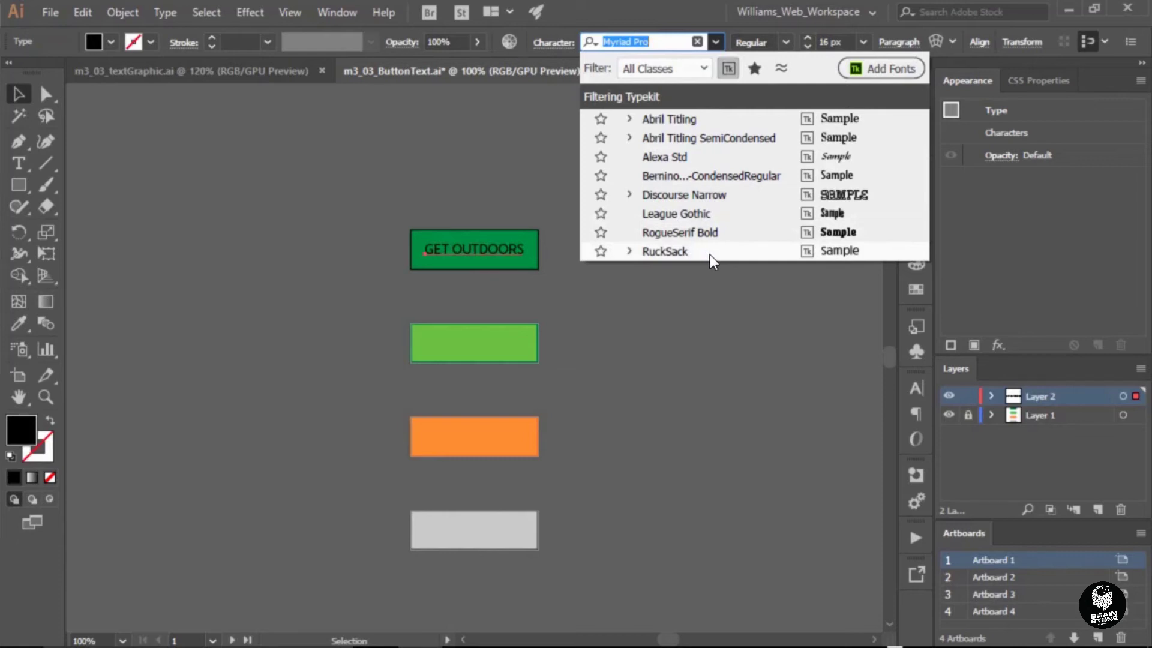
{"action": "left_click", "coordinate": [707, 257]}
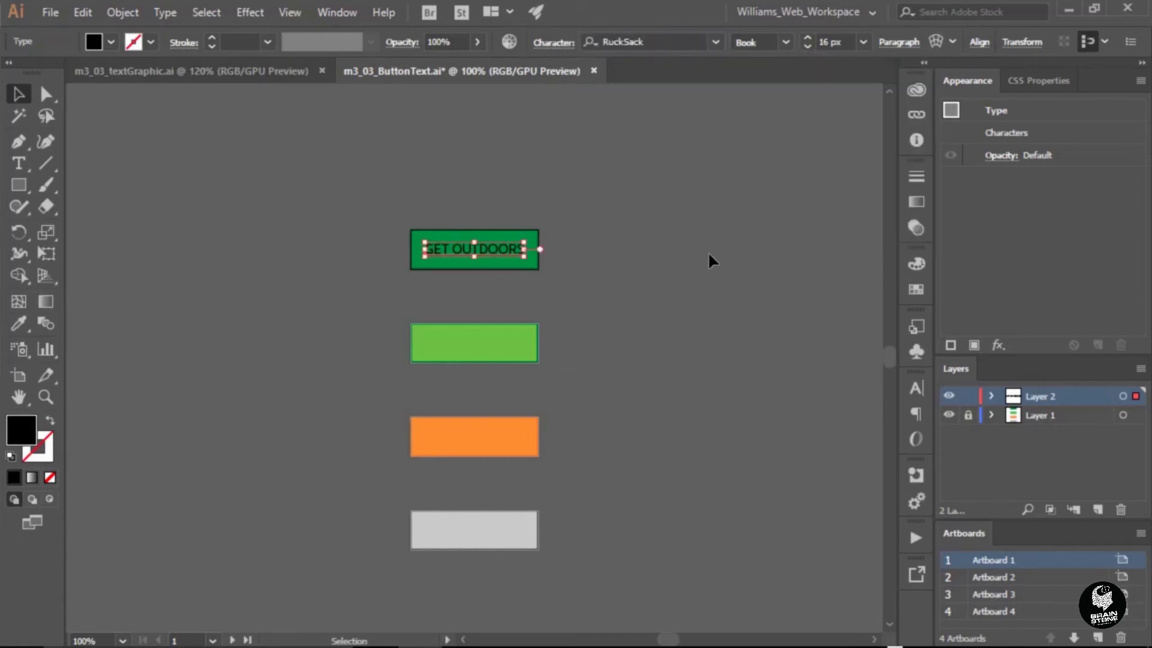
{"action": "left_click", "coordinate": [785, 42]}
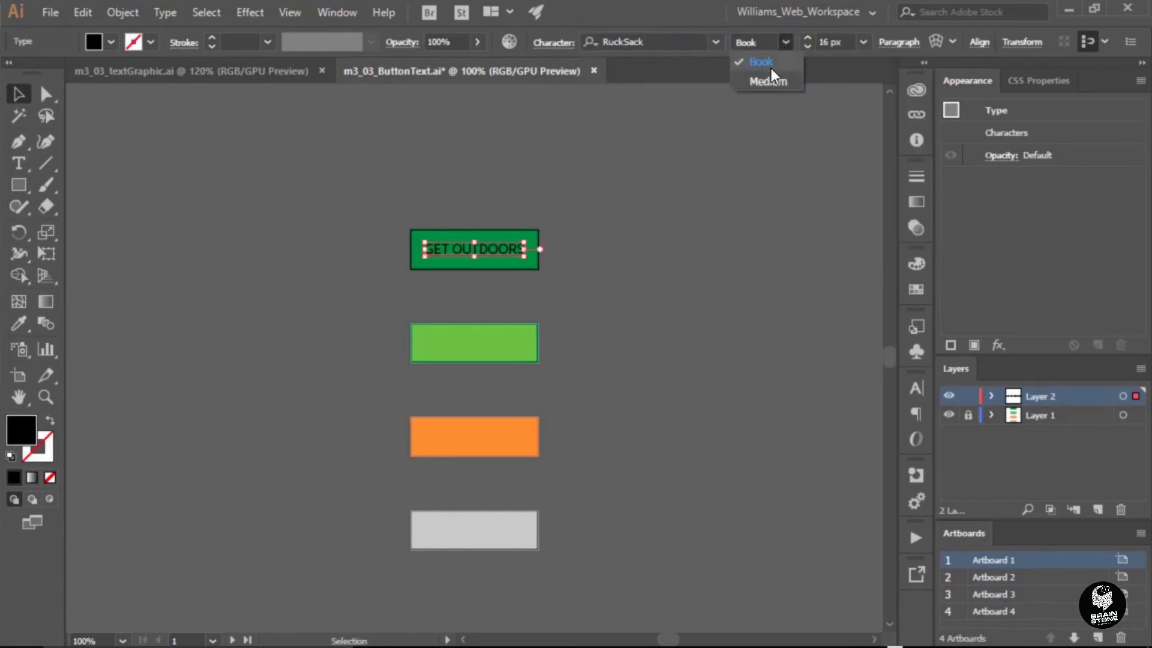
{"action": "left_click", "coordinate": [785, 41]}
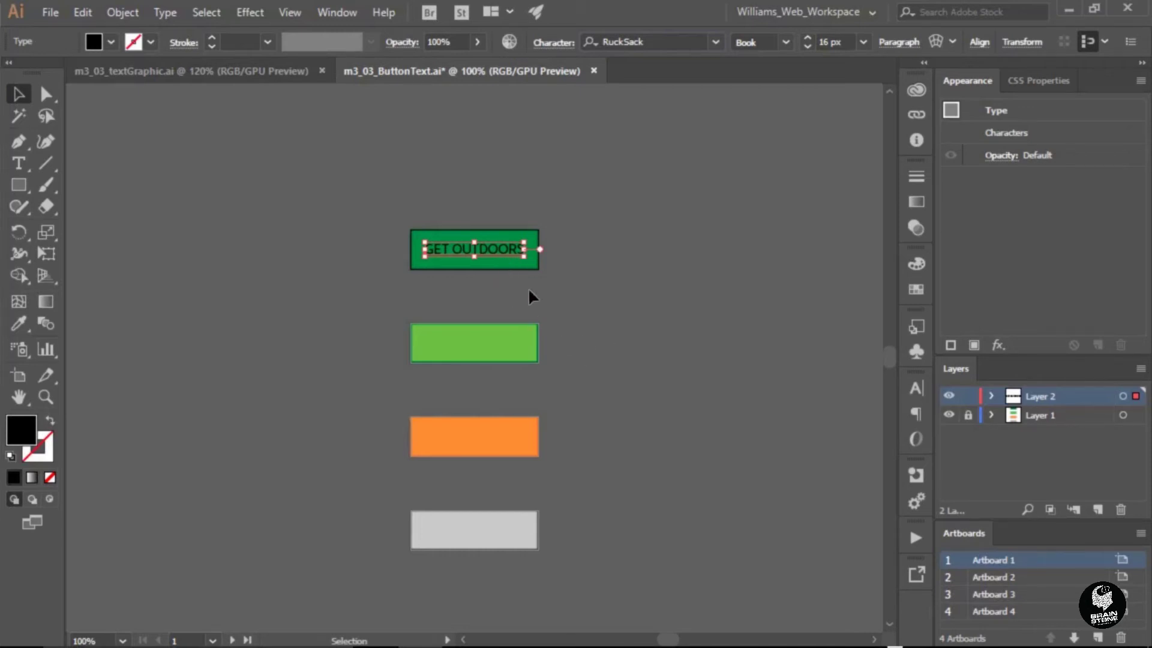
Step: Fill the GET OUTDOORS text with white and place copies of it on the light green, orange and grey buttons
{"action": "left_click", "coordinate": [916, 289]}
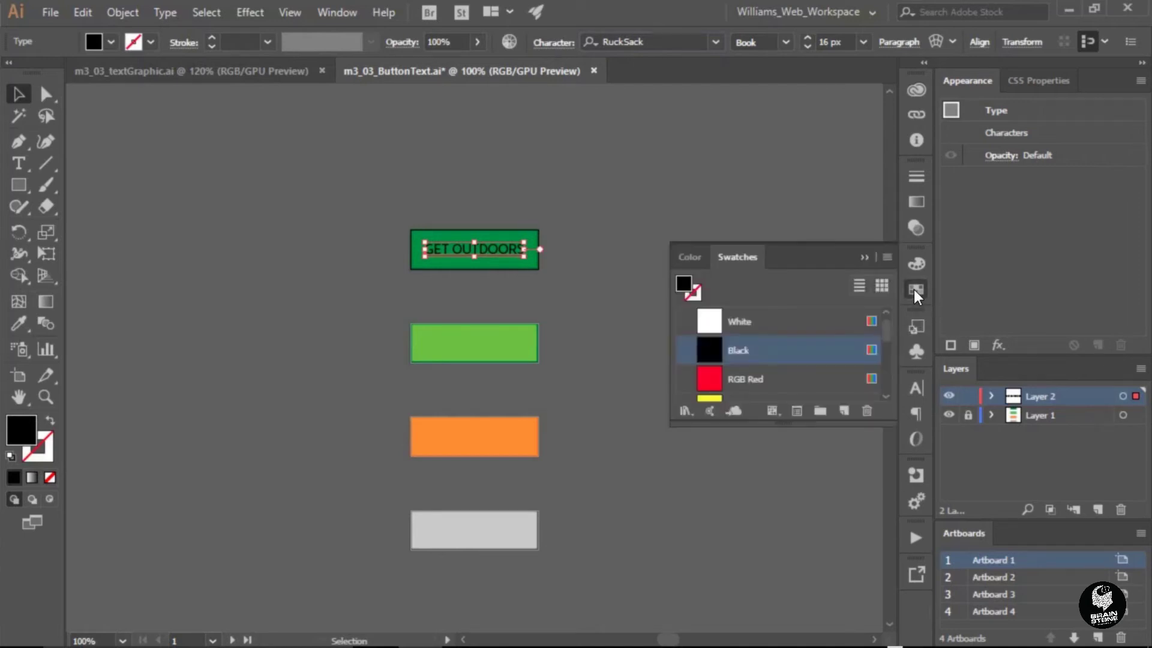
{"action": "left_click", "coordinate": [718, 327]}
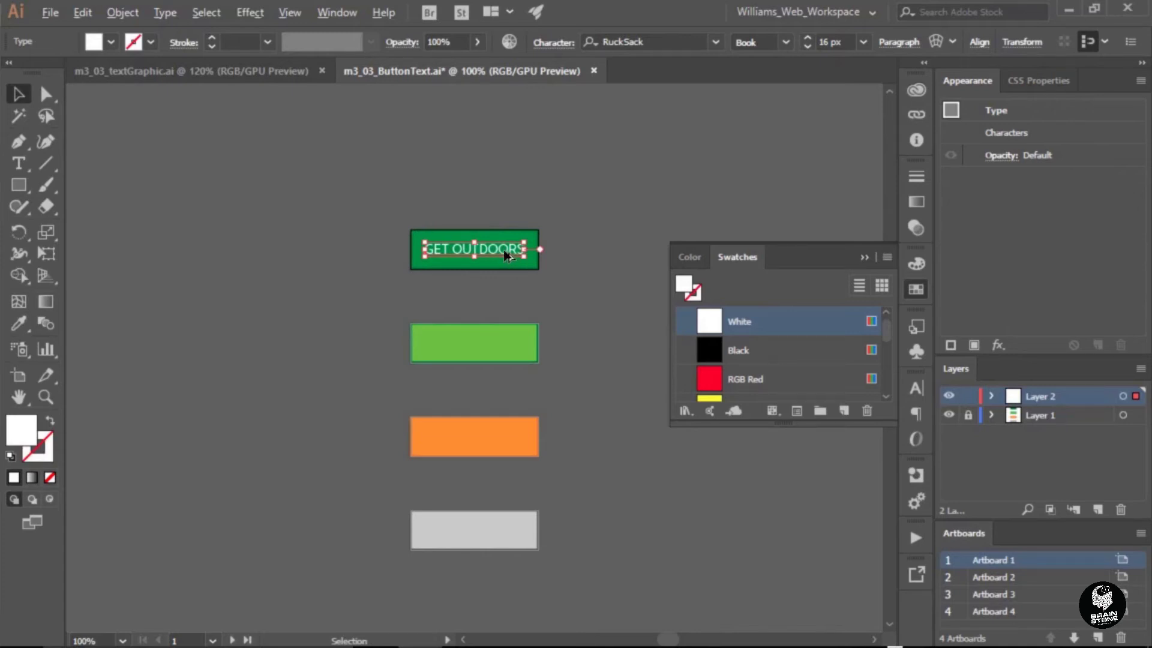
{"action": "left_click_drag", "start_coordinate": [506, 255], "coordinate": [509, 531]}
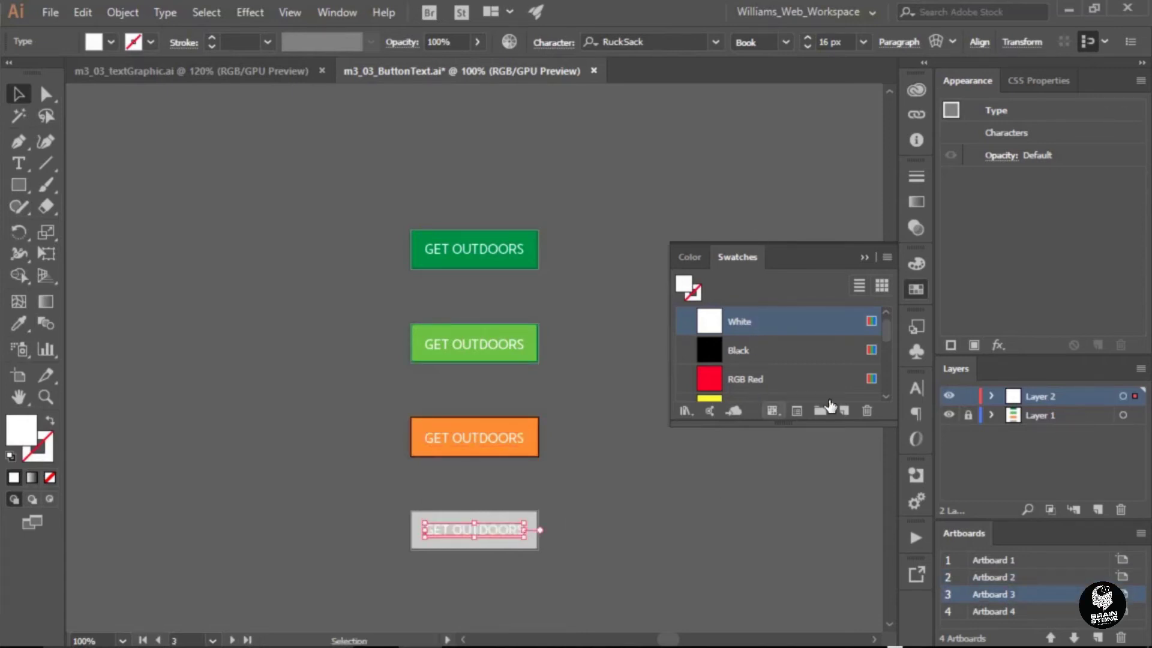
Step: Fill the text on the light grey button with the R=153 grey swatch
{"action": "left_click_drag", "start_coordinate": [887, 327], "coordinate": [892, 375]}
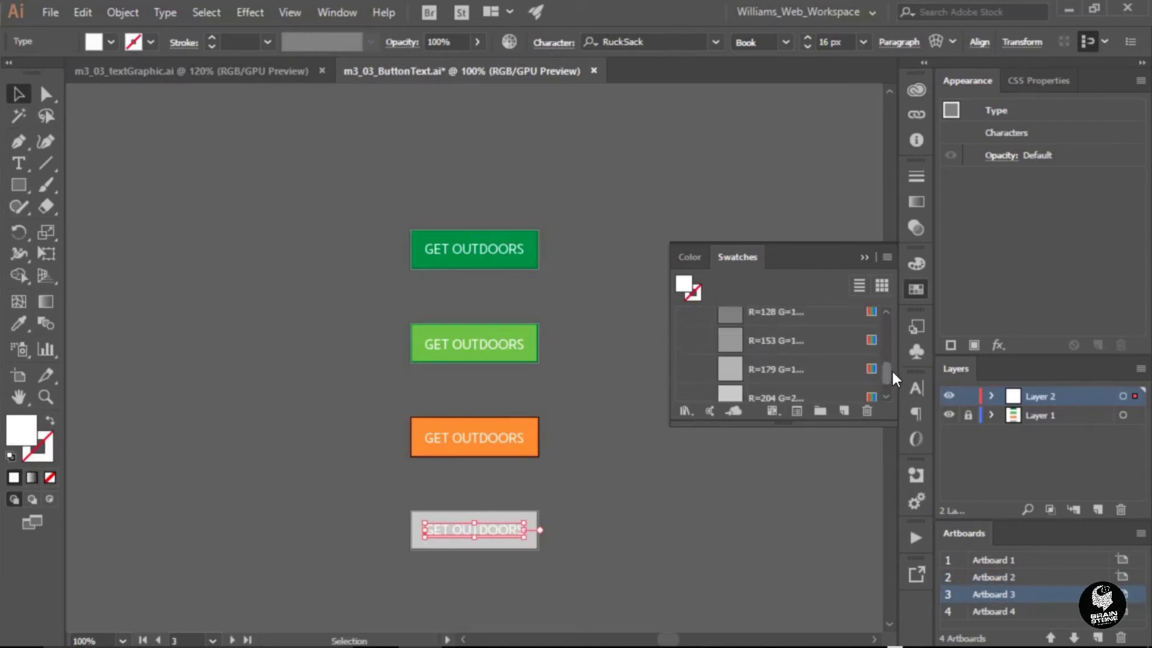
{"action": "left_click", "coordinate": [733, 342]}
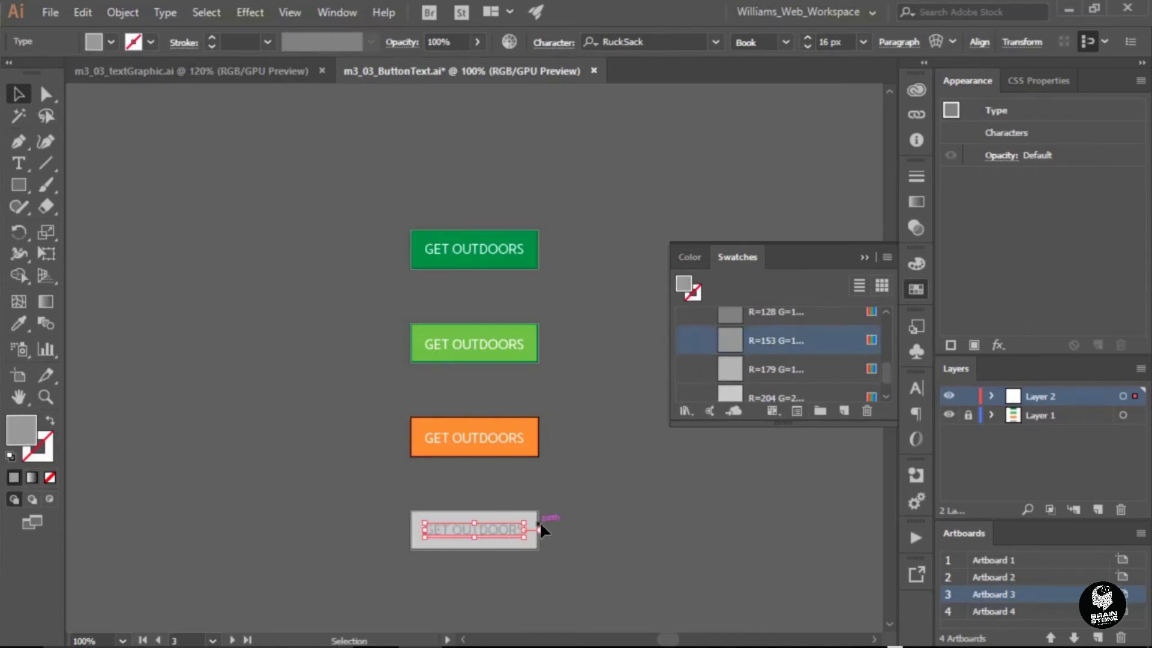
{"action": "left_click", "coordinate": [583, 508]}
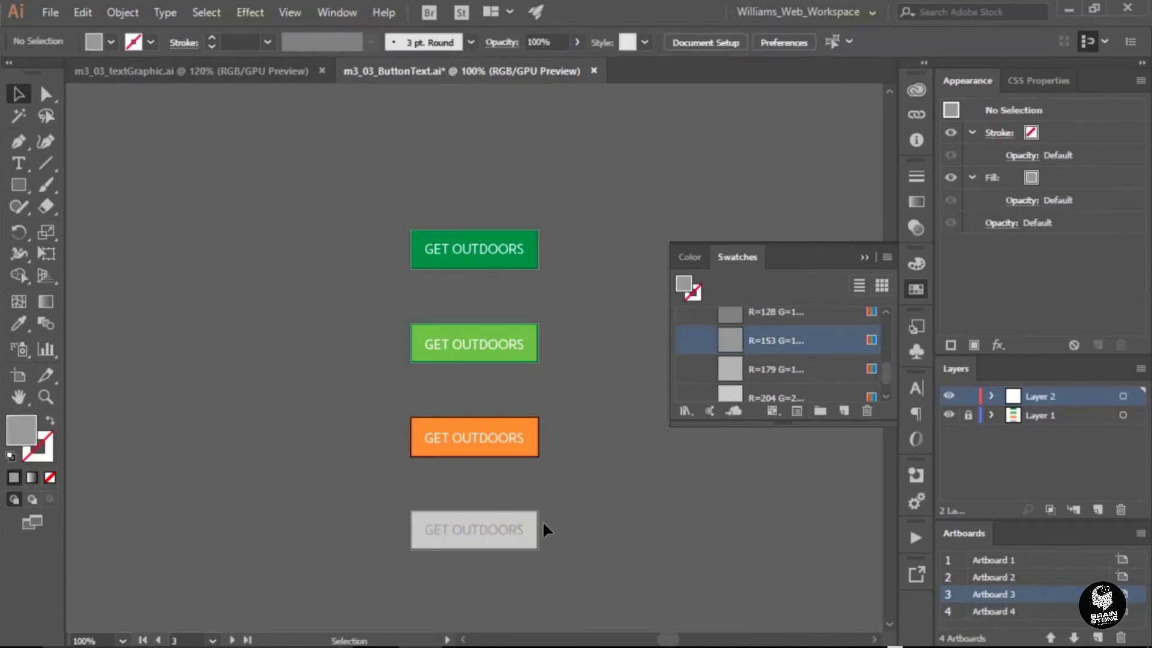
Step: Fill the text on the orange button with the dark grey R=77 G=77 swatch
{"action": "left_click", "coordinate": [512, 441]}
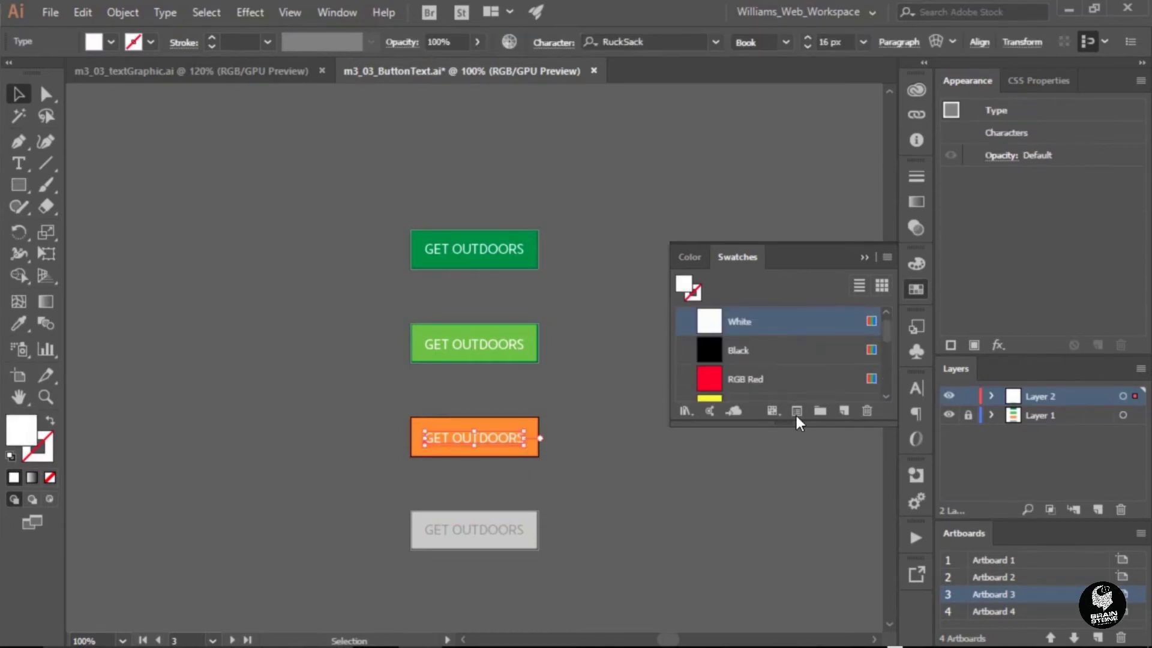
{"action": "scroll", "coordinate": [890, 372], "scroll_direction": "down", "scroll_amount": 5}
{"action": "scroll", "coordinate": [891, 378], "scroll_direction": "down", "scroll_amount": 5}
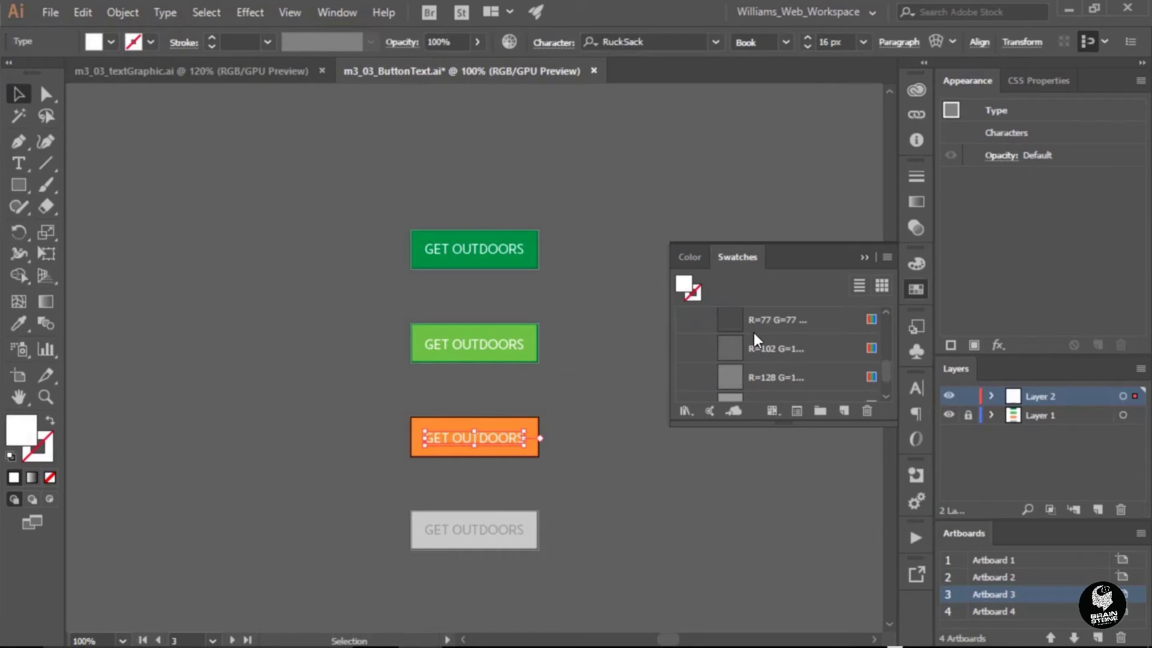
{"action": "left_click", "coordinate": [731, 322]}
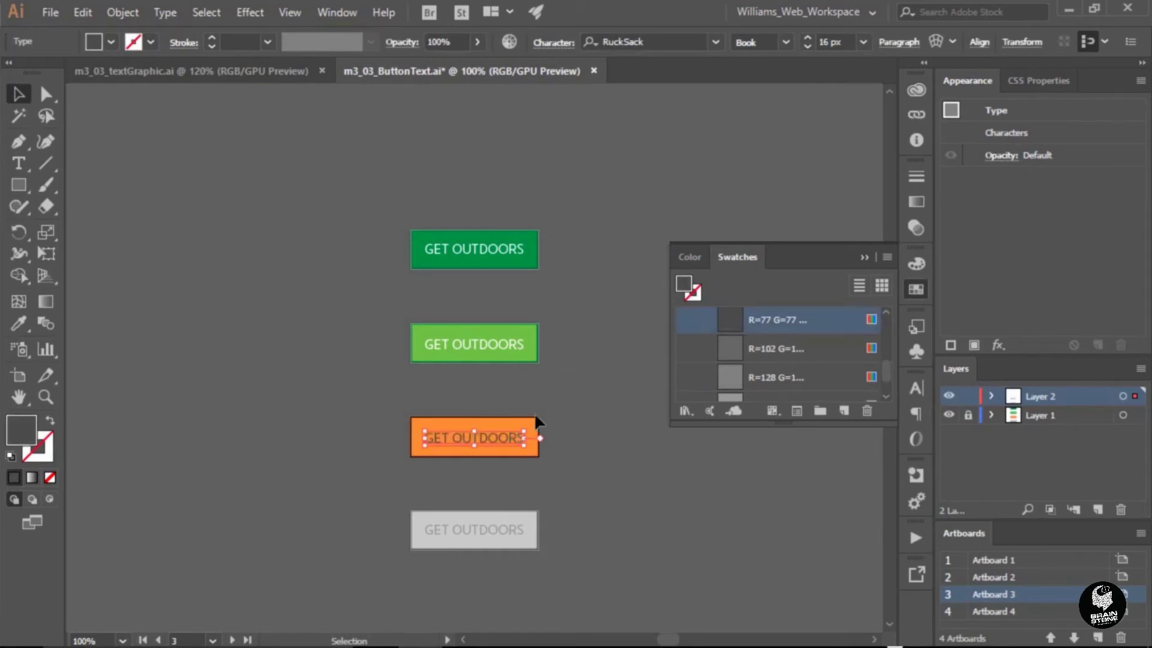
Step: Fill the text on the light green button with the dark green R=0 G=104 B=55 swatch and deselect it
{"action": "left_click", "coordinate": [510, 349]}
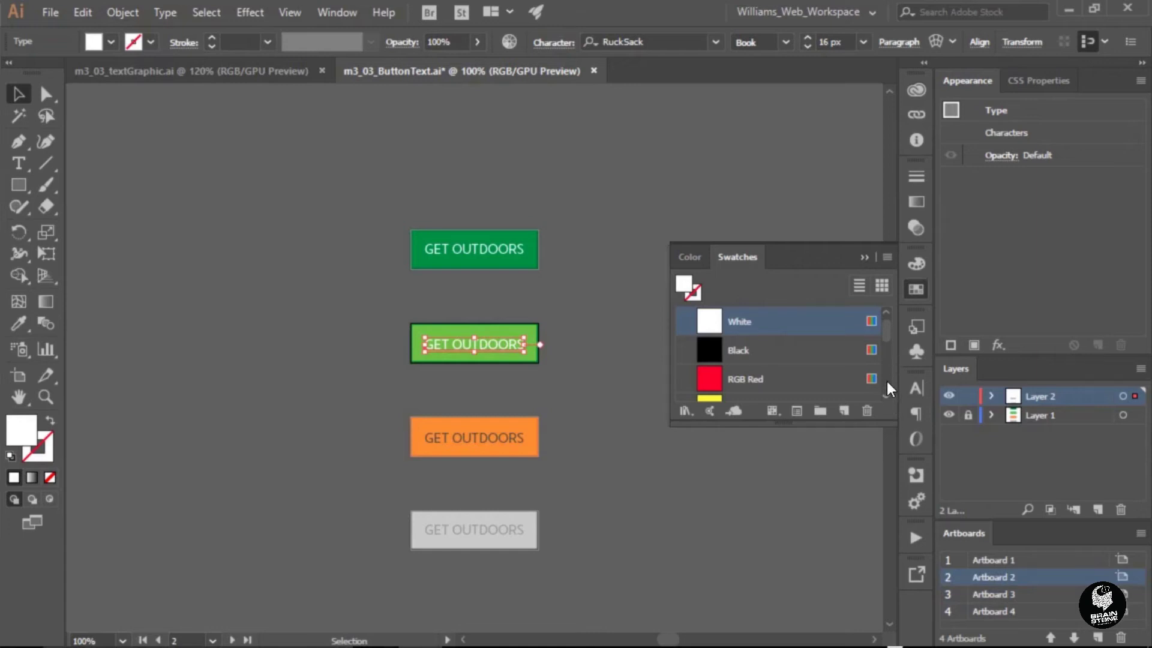
{"action": "left_click_drag", "start_coordinate": [888, 342], "coordinate": [890, 364]}
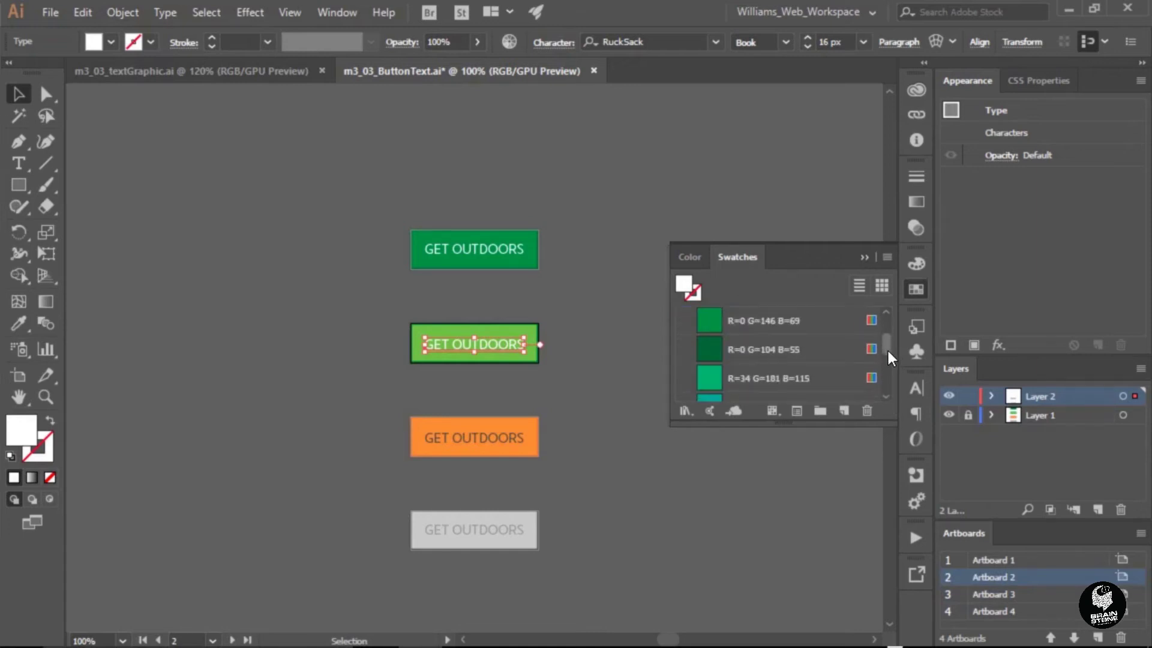
{"action": "left_click", "coordinate": [717, 356]}
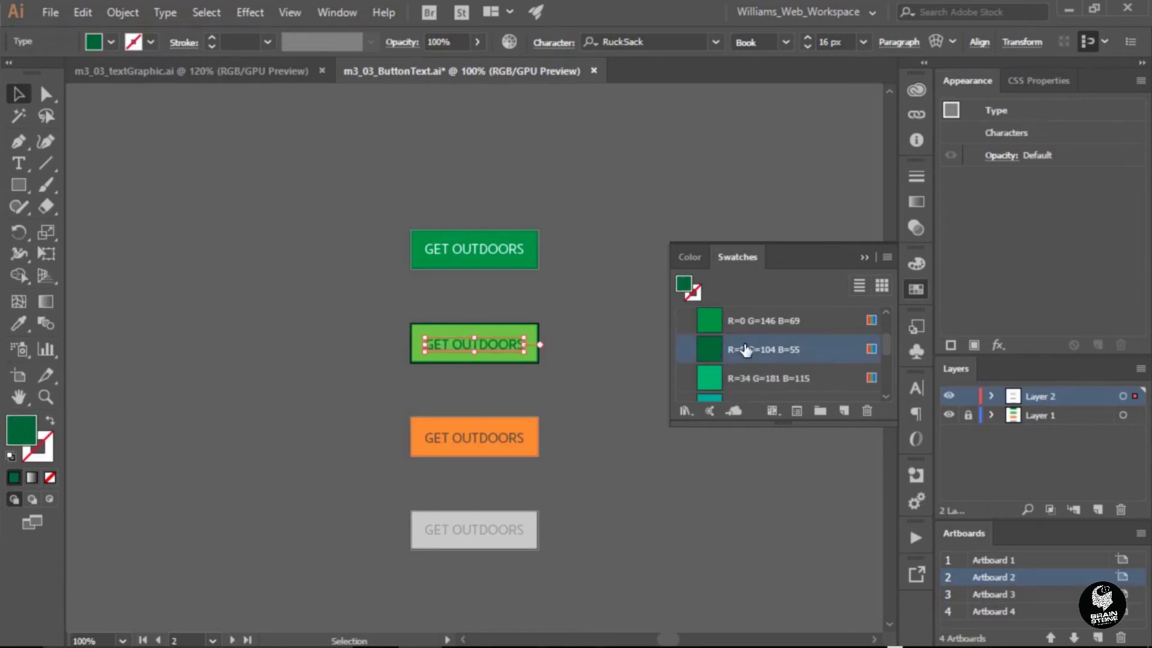
{"action": "left_click", "coordinate": [916, 289]}
{"action": "left_click", "coordinate": [780, 344]}
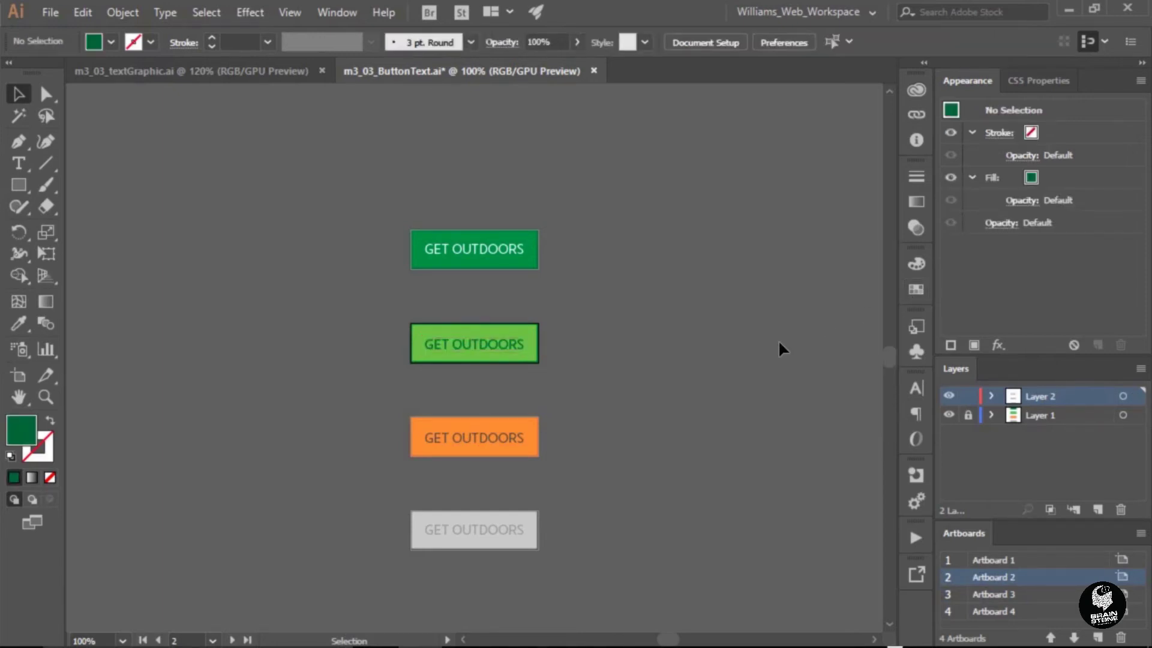
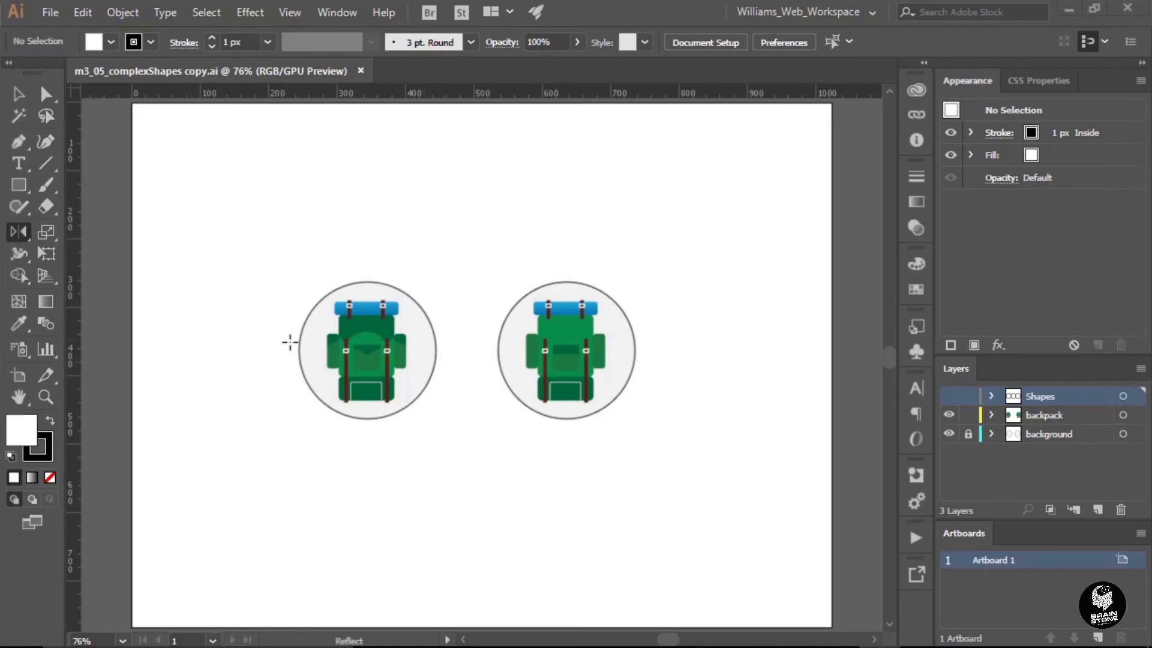
Step: In the complexShapes file, hide the details sublayer of the backpack layer and show the Shapes layer with the three circles
{"action": "left_click", "coordinate": [45, 401]}
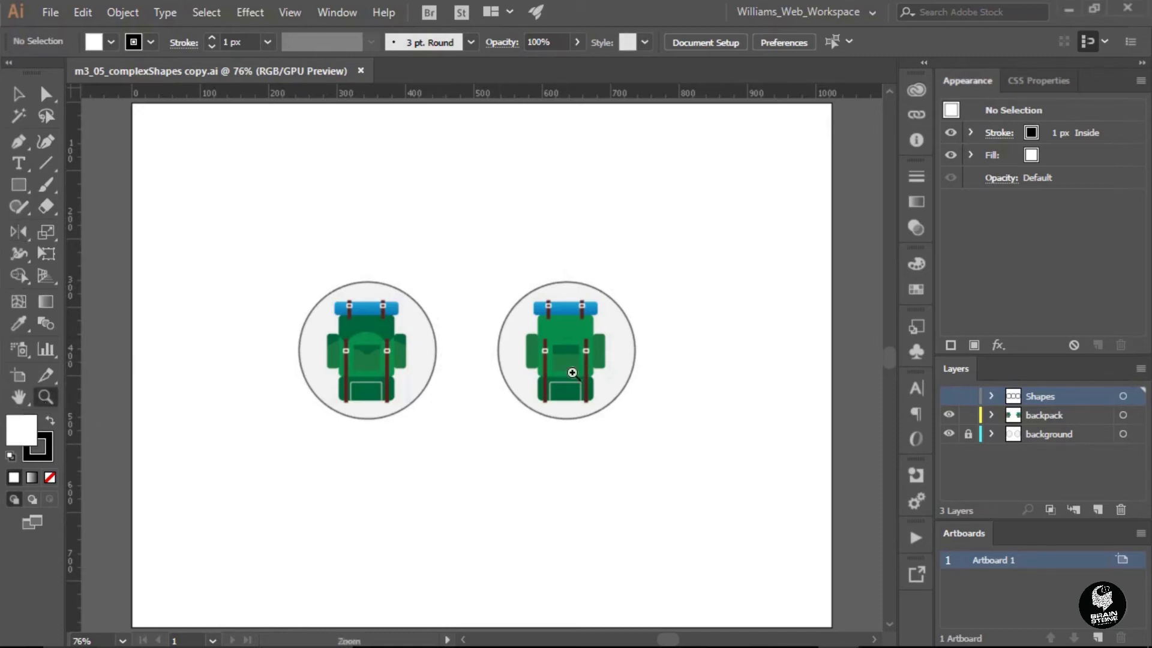
{"action": "left_click_drag", "start_coordinate": [564, 348], "coordinate": [589, 350]}
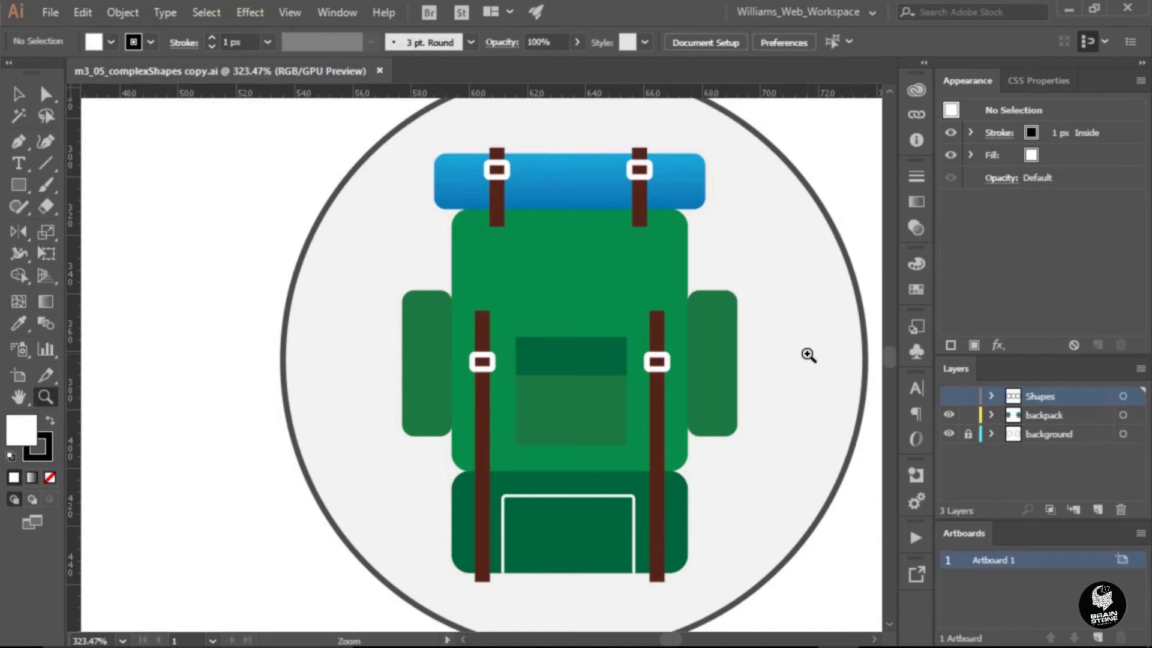
{"action": "left_click", "coordinate": [579, 349], "text": "alt"}
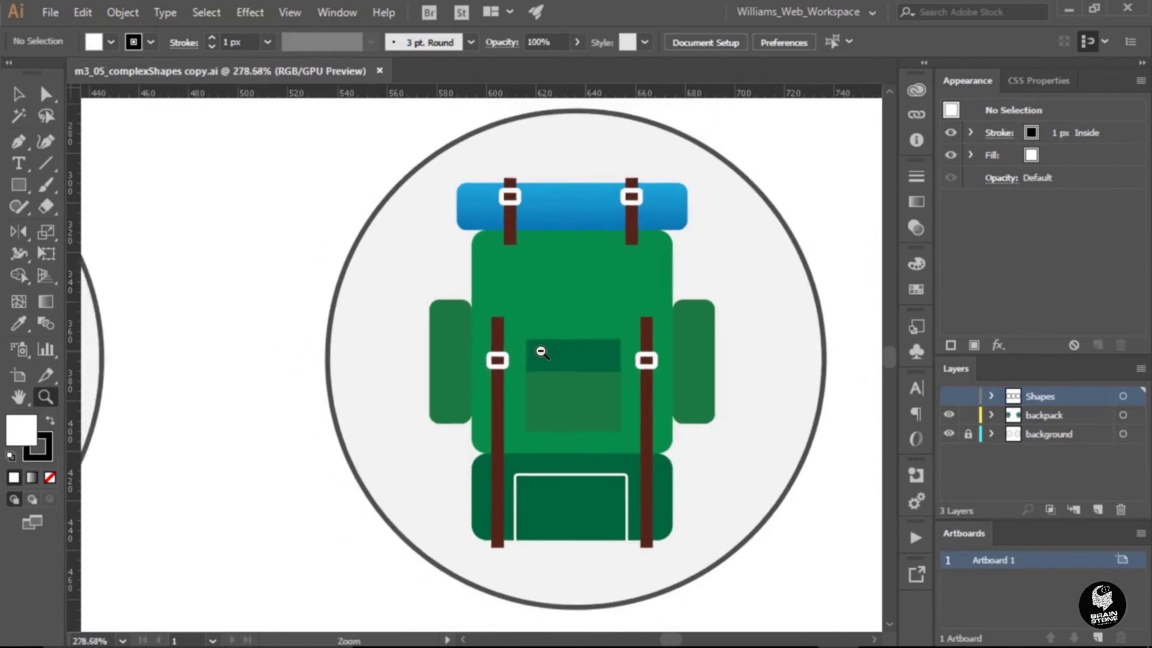
{"action": "left_click_drag", "start_coordinate": [540, 348], "coordinate": [573, 353]}
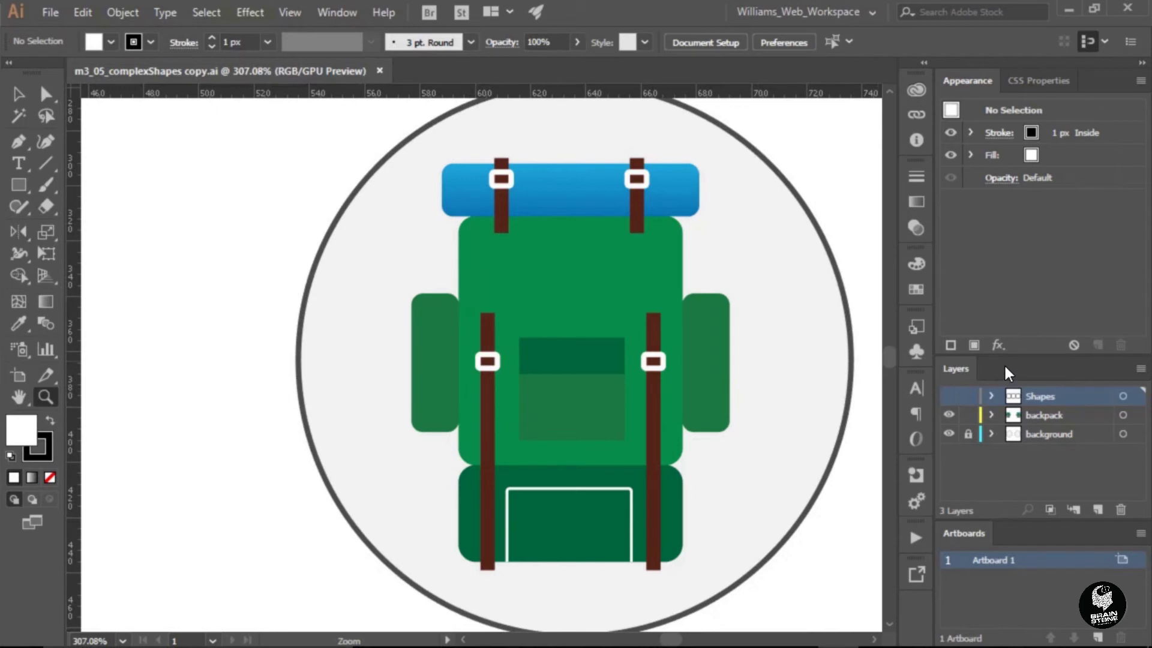
{"action": "left_click", "coordinate": [991, 416]}
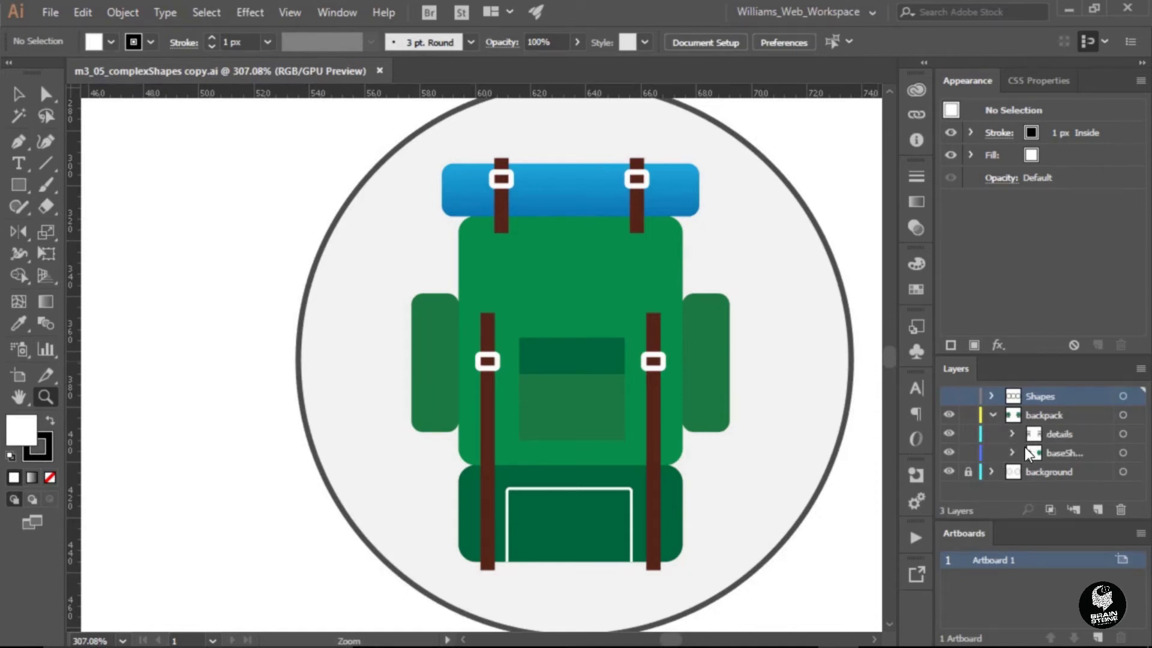
{"action": "left_click", "coordinate": [949, 436]}
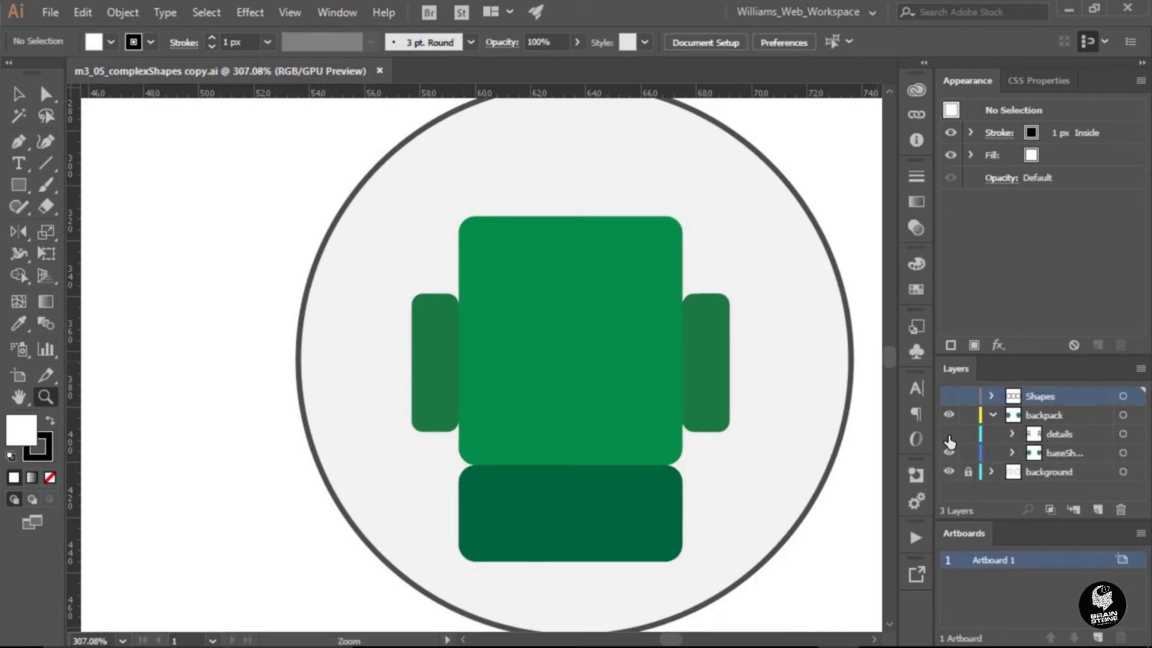
{"action": "left_click", "coordinate": [949, 397]}
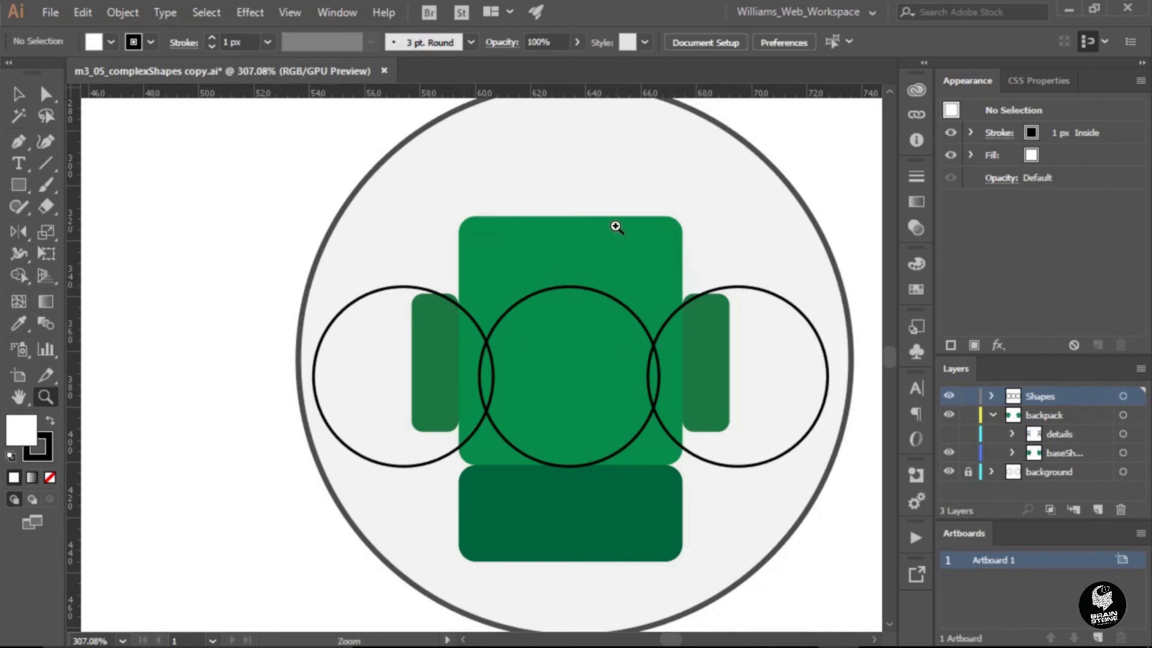
Step: Select the three circles and the green backpack body, and remove the body area above the circles with the Shape Builder tool
{"action": "left_click", "coordinate": [18, 95]}
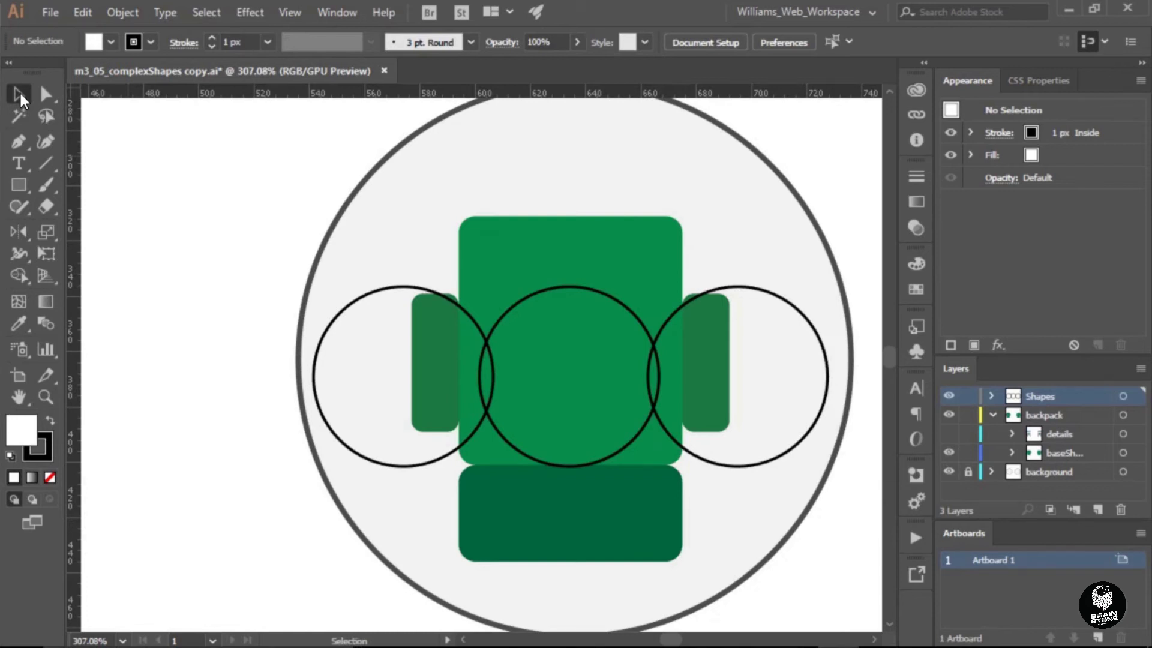
{"action": "left_click", "coordinate": [339, 311]}
{"action": "left_click", "coordinate": [621, 303], "text": "shift"}
{"action": "left_click", "coordinate": [749, 290], "text": "shift"}
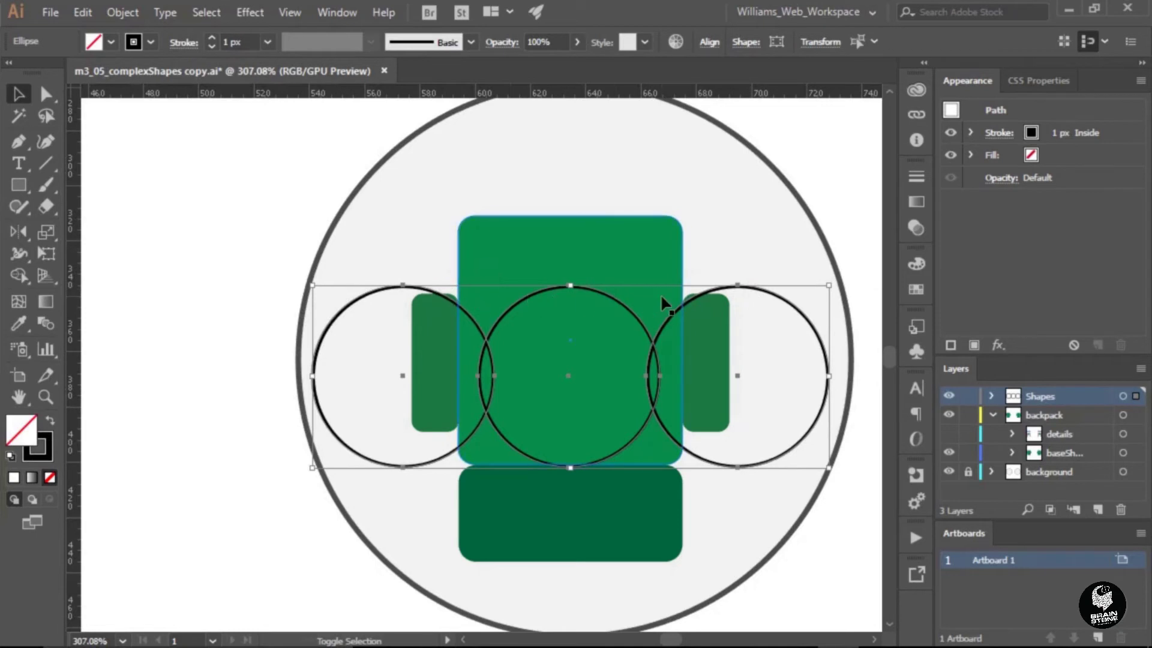
{"action": "left_click", "coordinate": [535, 236], "text": "shift"}
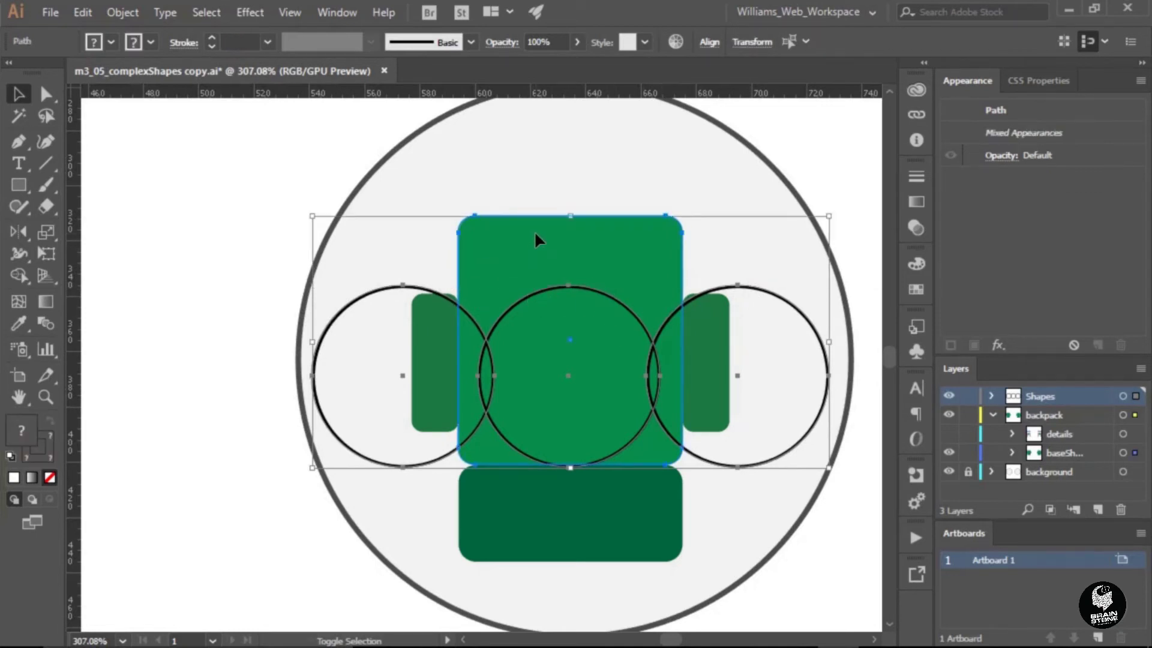
{"action": "left_click", "coordinate": [420, 322], "text": "shift"}
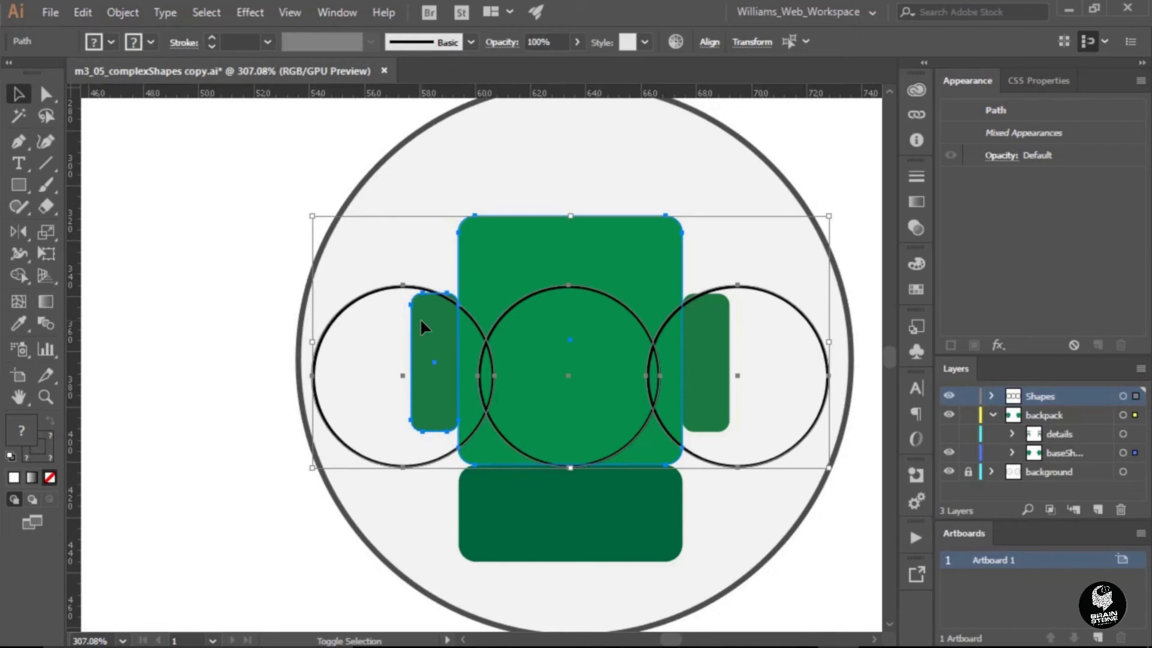
{"action": "left_click", "coordinate": [420, 322], "text": "shift"}
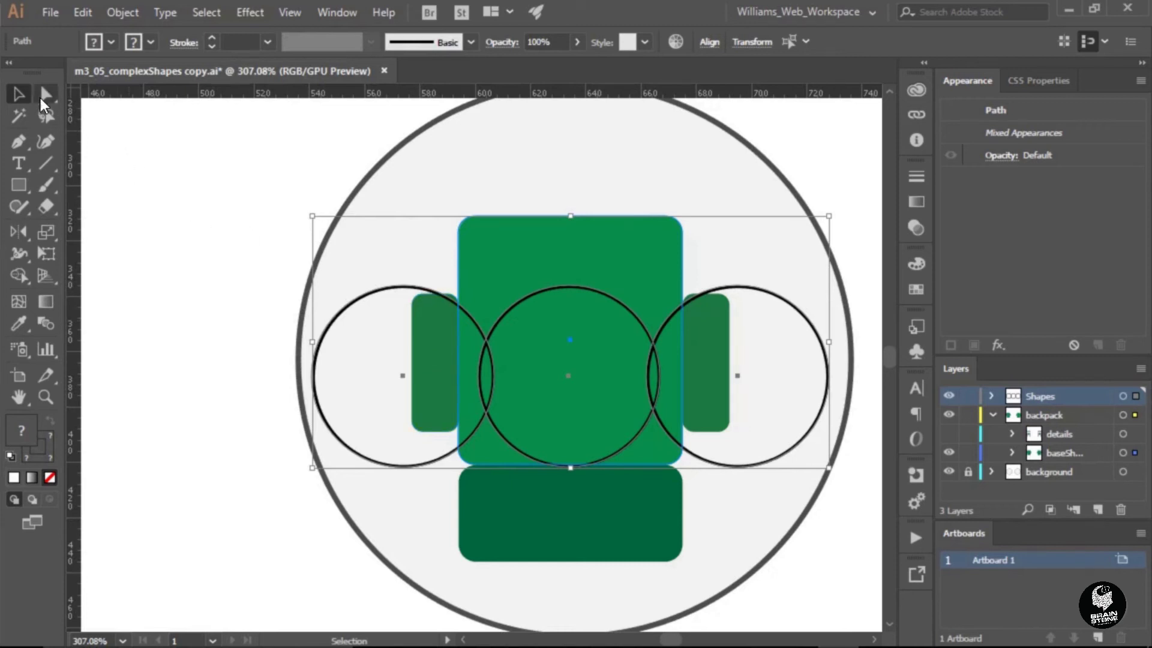
{"action": "left_click", "coordinate": [17, 276]}
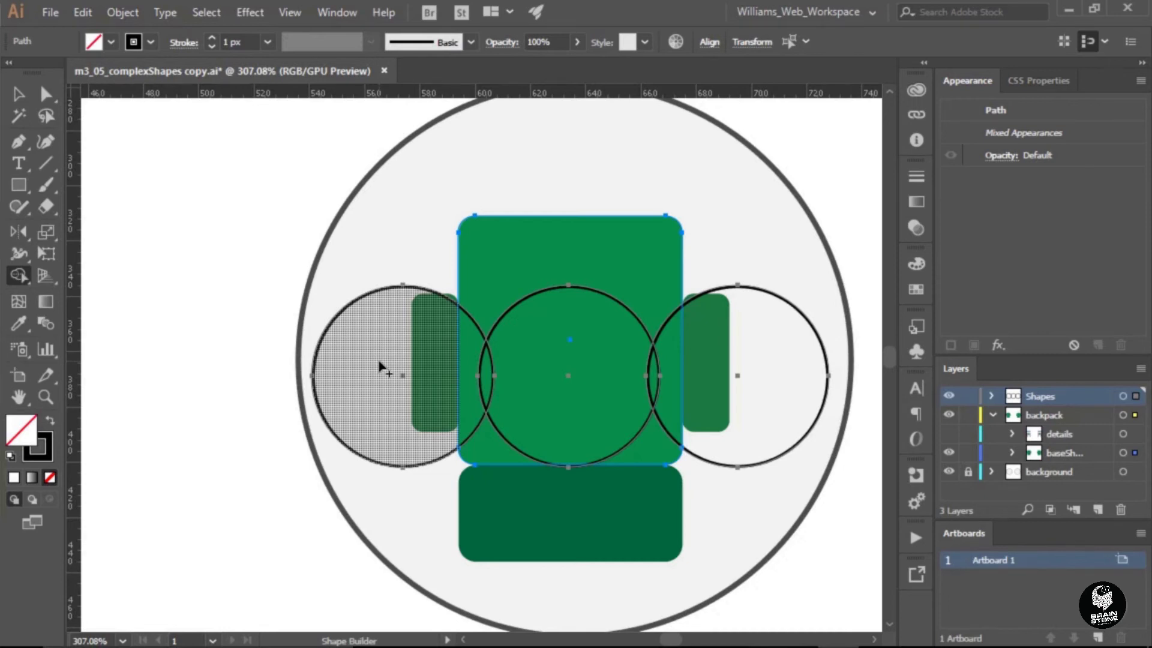
{"action": "left_click", "coordinate": [602, 236], "text": "alt"}
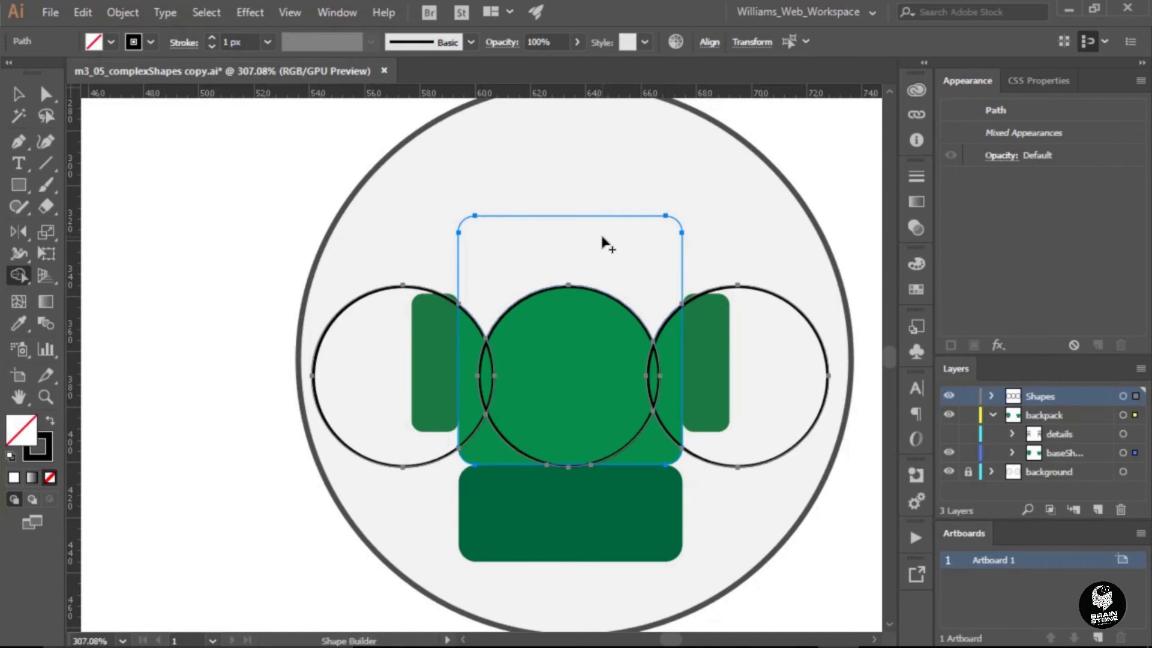
{"action": "left_click", "coordinate": [19, 102]}
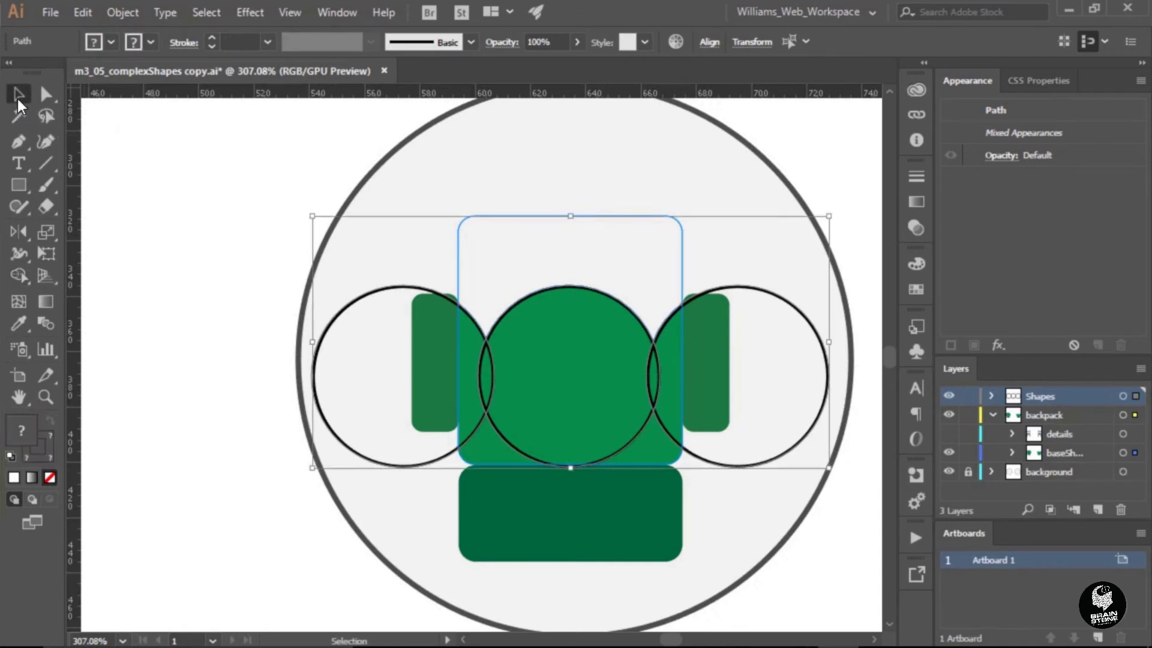
Step: Hide the Shapes layer and fill the backpack's empty top flap with the dark green sampled from the lower panel
{"action": "left_click", "coordinate": [165, 250]}
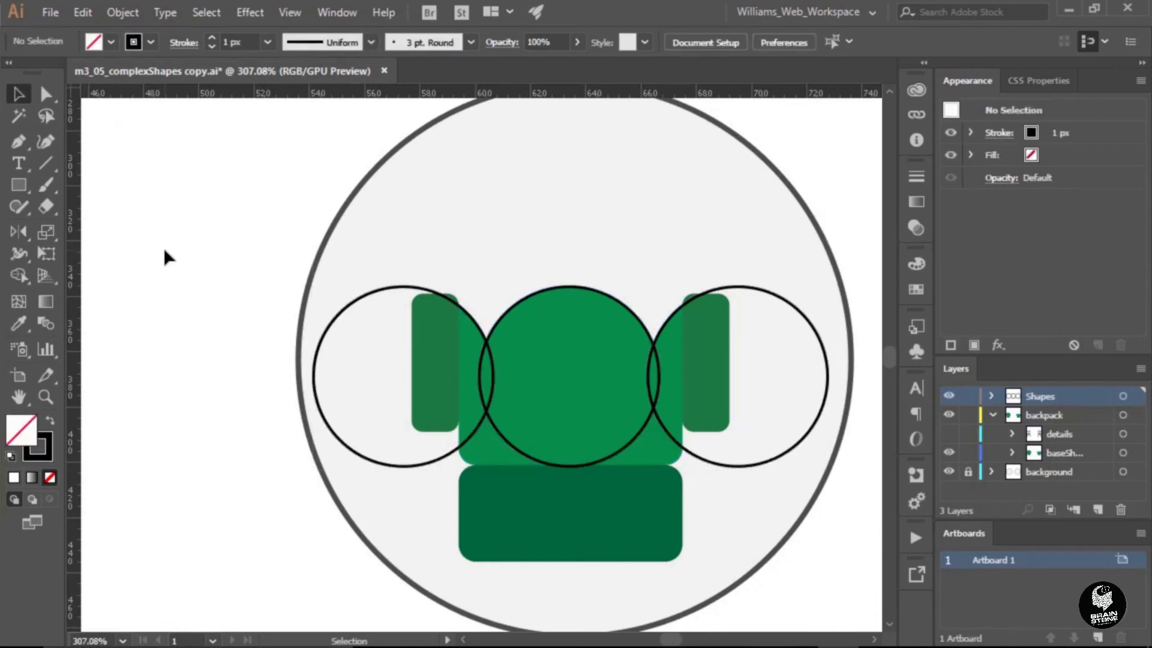
{"action": "left_click", "coordinate": [949, 397]}
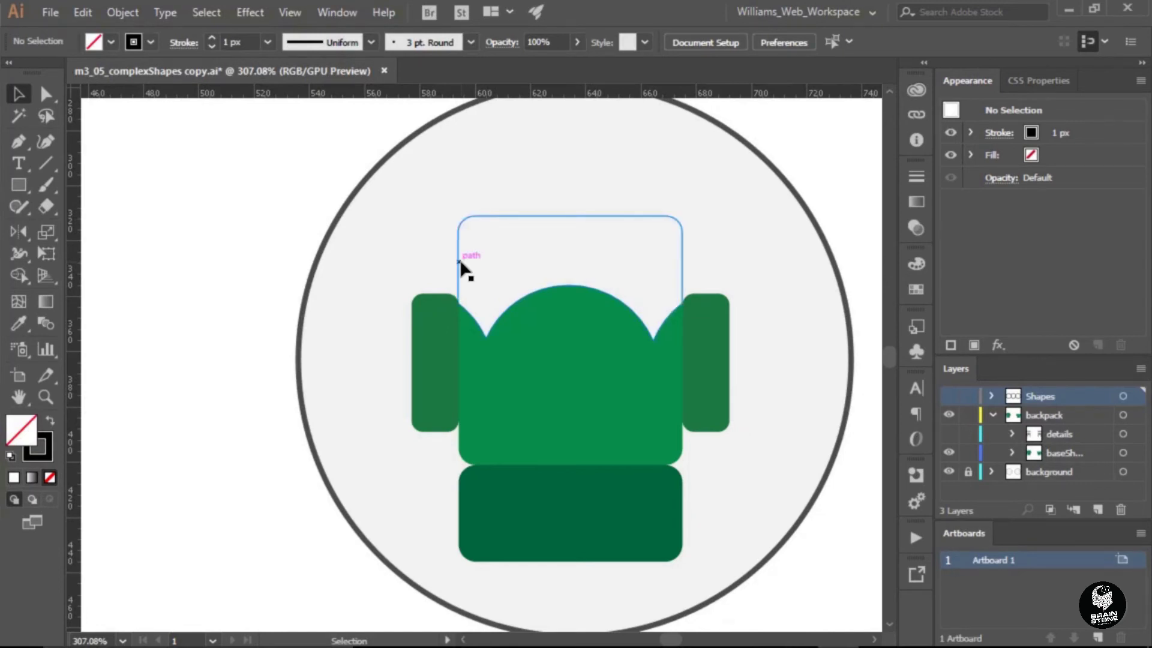
{"action": "left_click", "coordinate": [553, 217]}
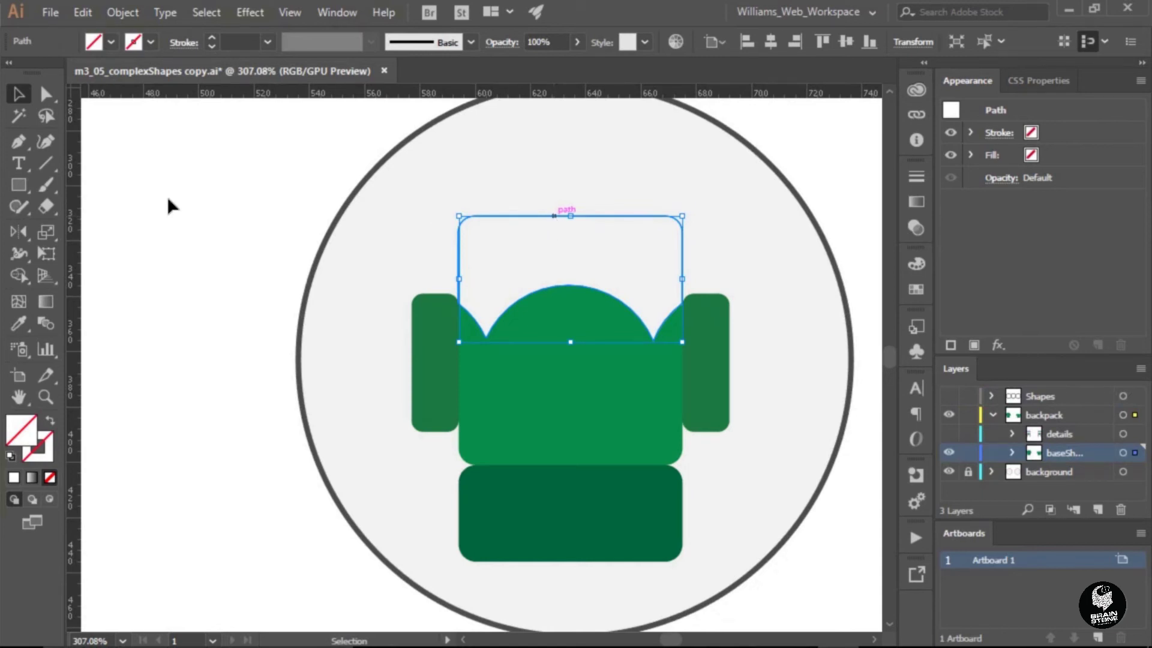
{"action": "left_click", "coordinate": [22, 323]}
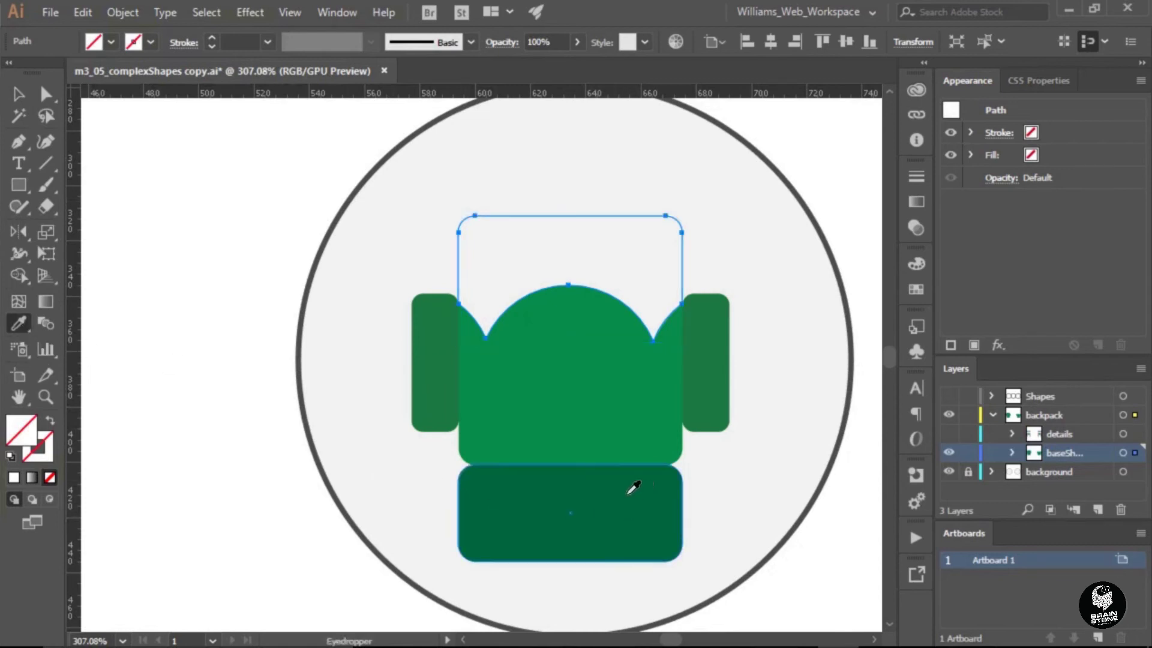
{"action": "left_click", "coordinate": [559, 517]}
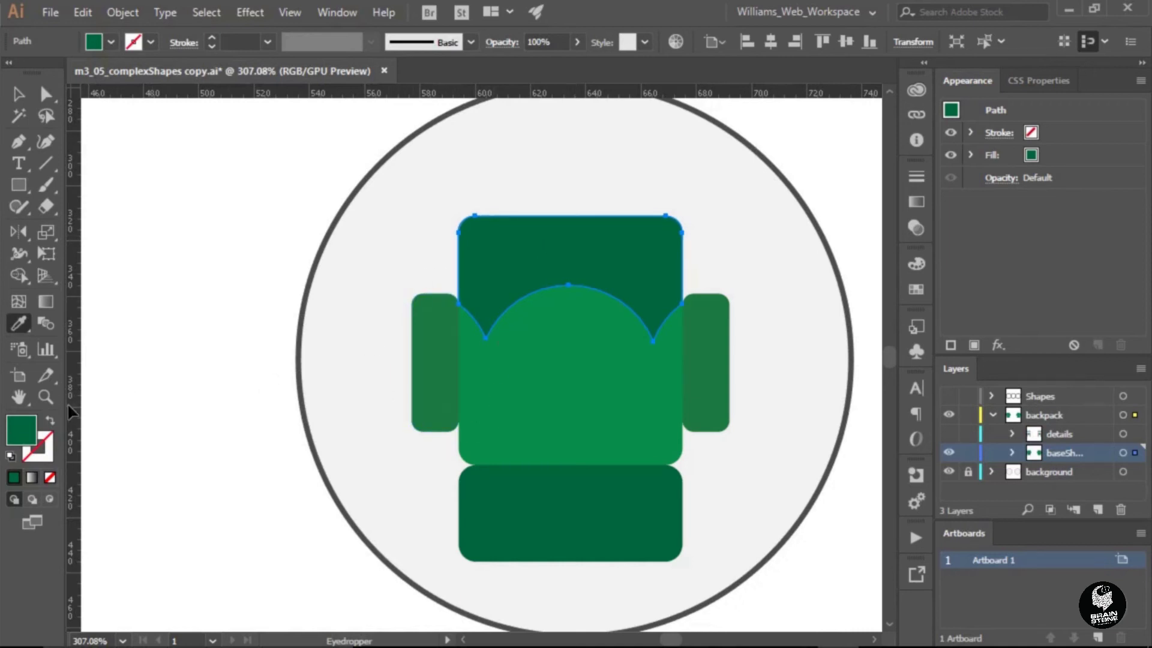
Step: Draw a diagonal line about 27 px long at 202° from the left side pocket's inner edge to beyond its outer edge
{"action": "left_click", "coordinate": [45, 396]}
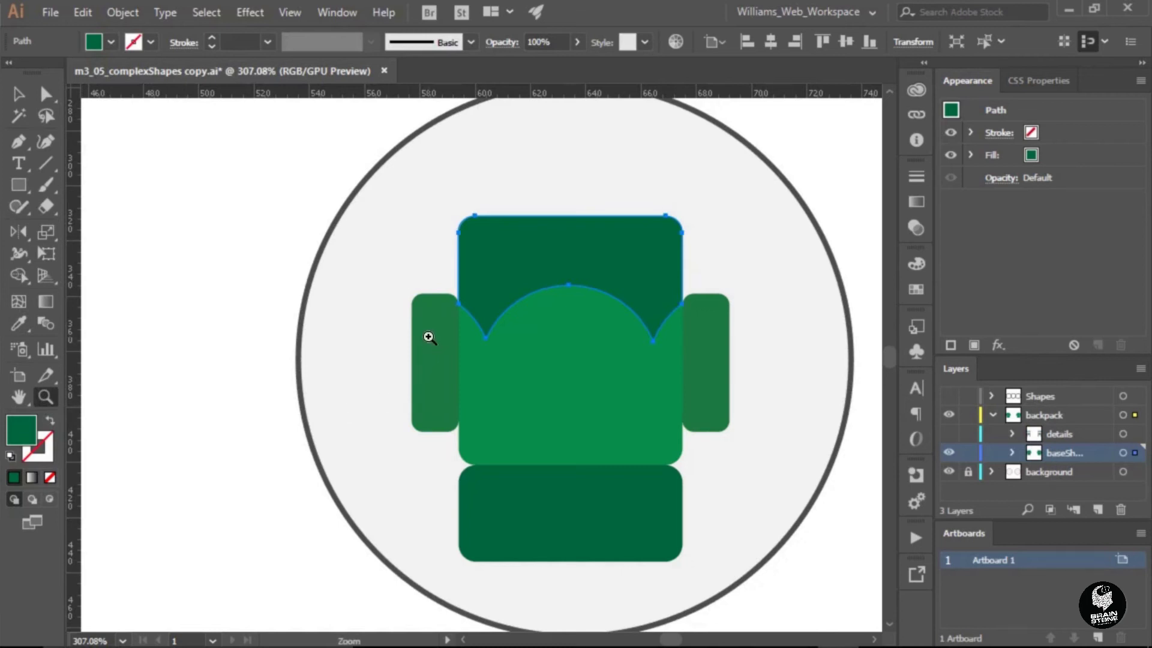
{"action": "left_click_drag", "start_coordinate": [437, 334], "coordinate": [617, 342]}
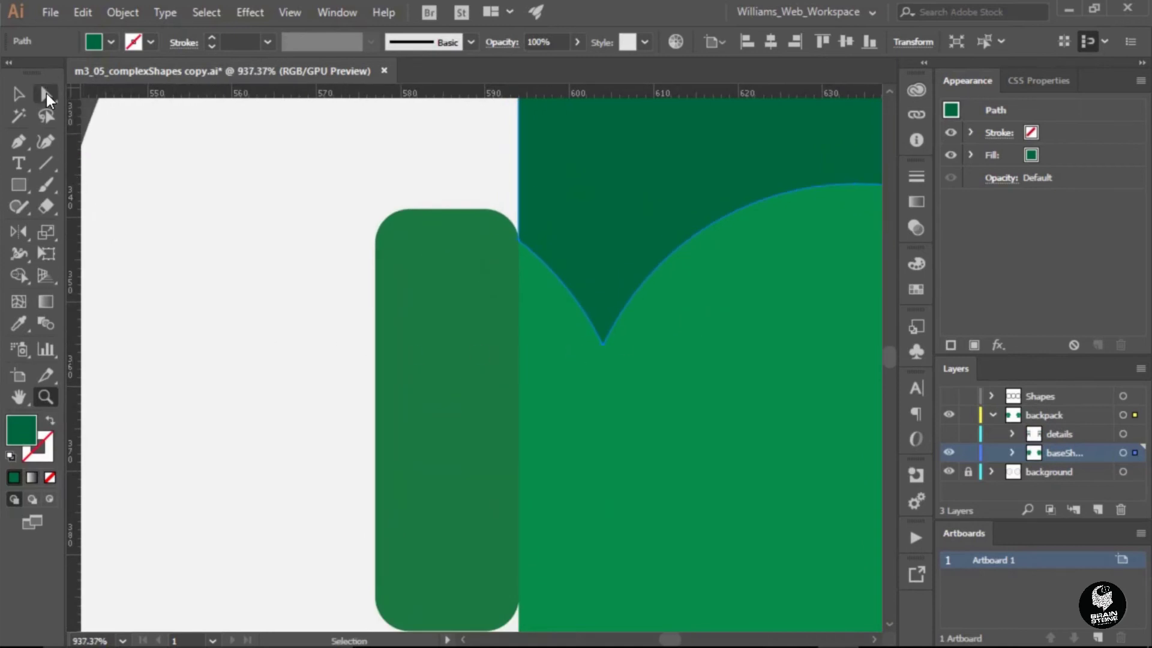
{"action": "left_click", "coordinate": [48, 166]}
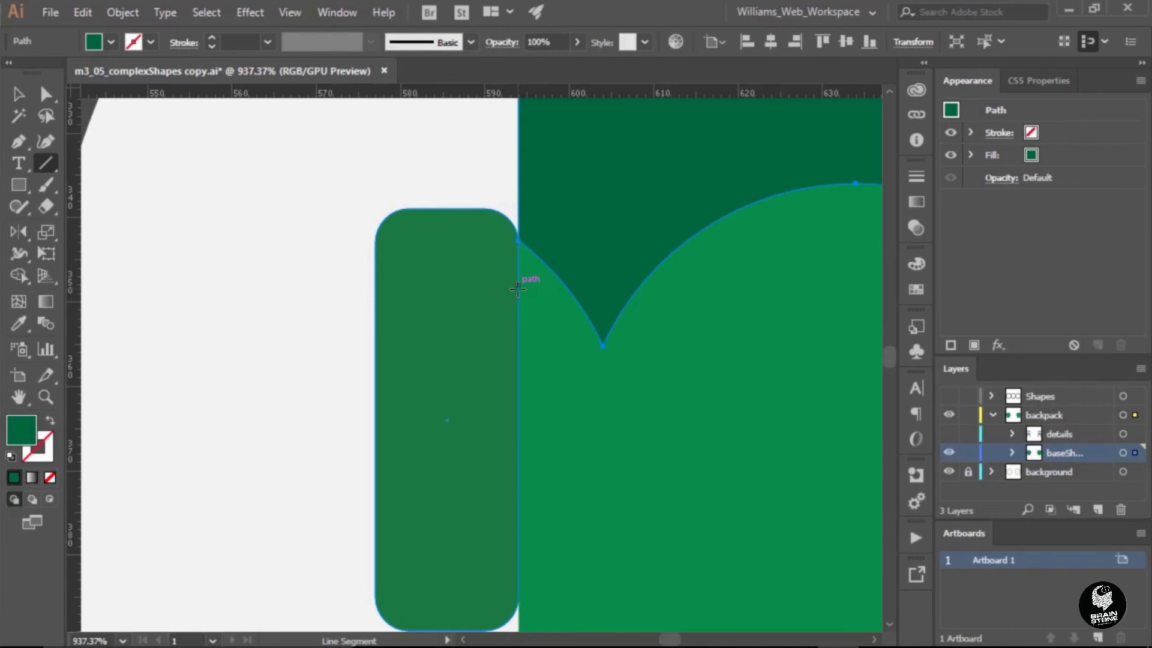
{"action": "left_click_drag", "start_coordinate": [517, 289], "coordinate": [373, 332]}
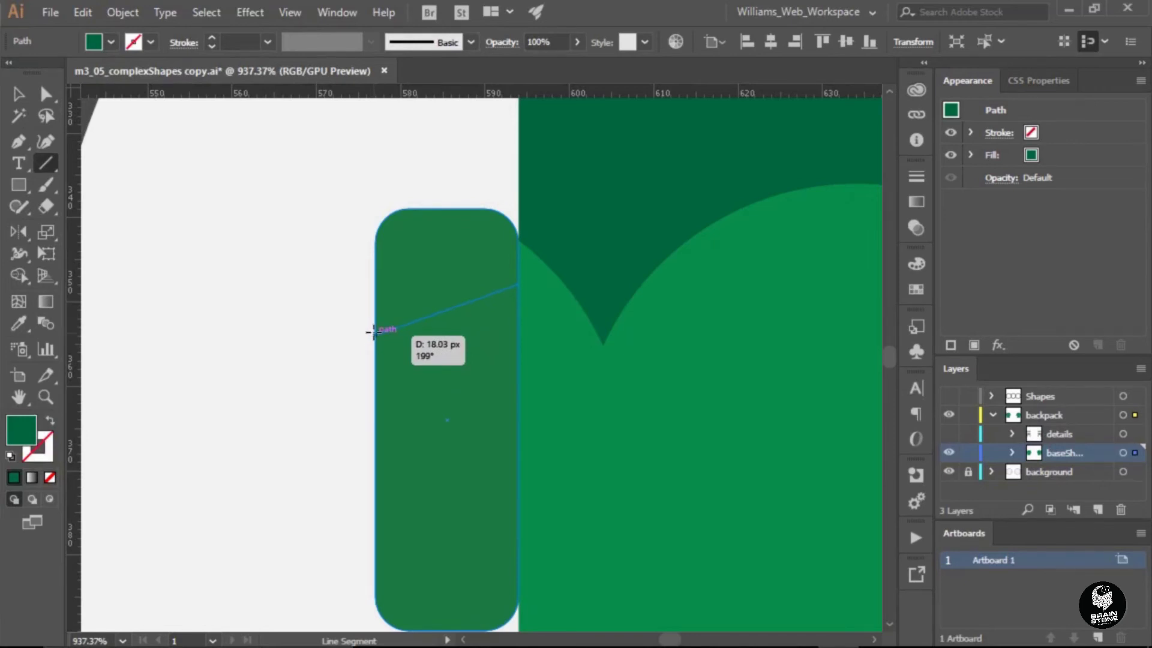
{"action": "left_click_drag", "start_coordinate": [372, 332], "coordinate": [312, 371]}
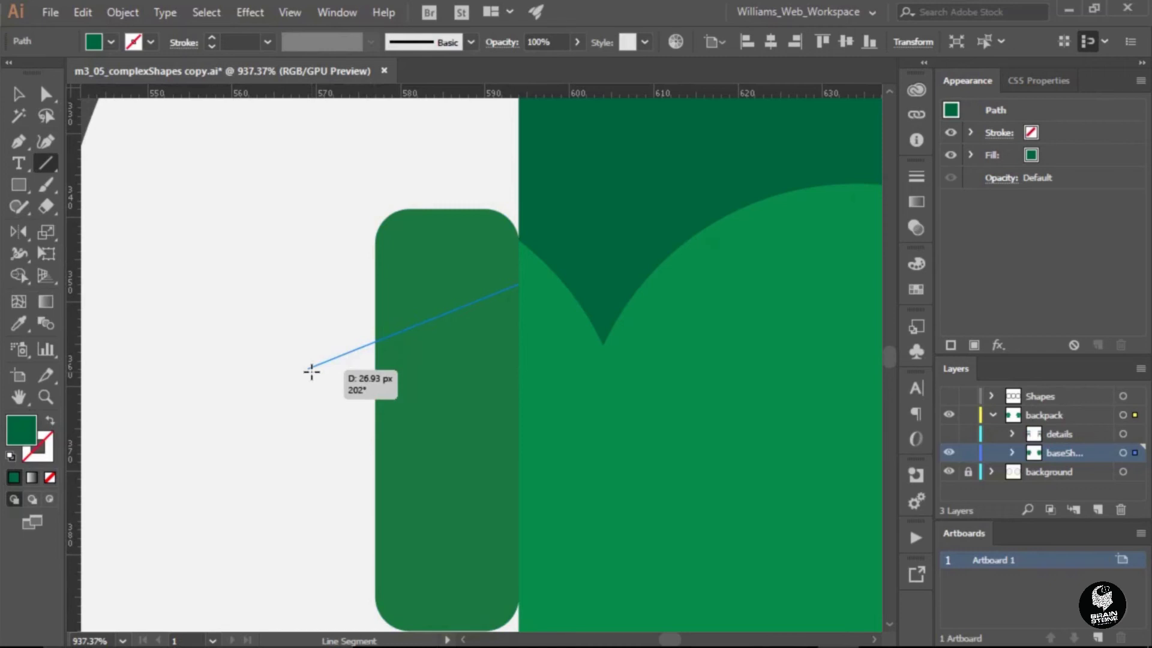
{"action": "left_click_drag", "start_coordinate": [312, 372], "coordinate": [310, 370]}
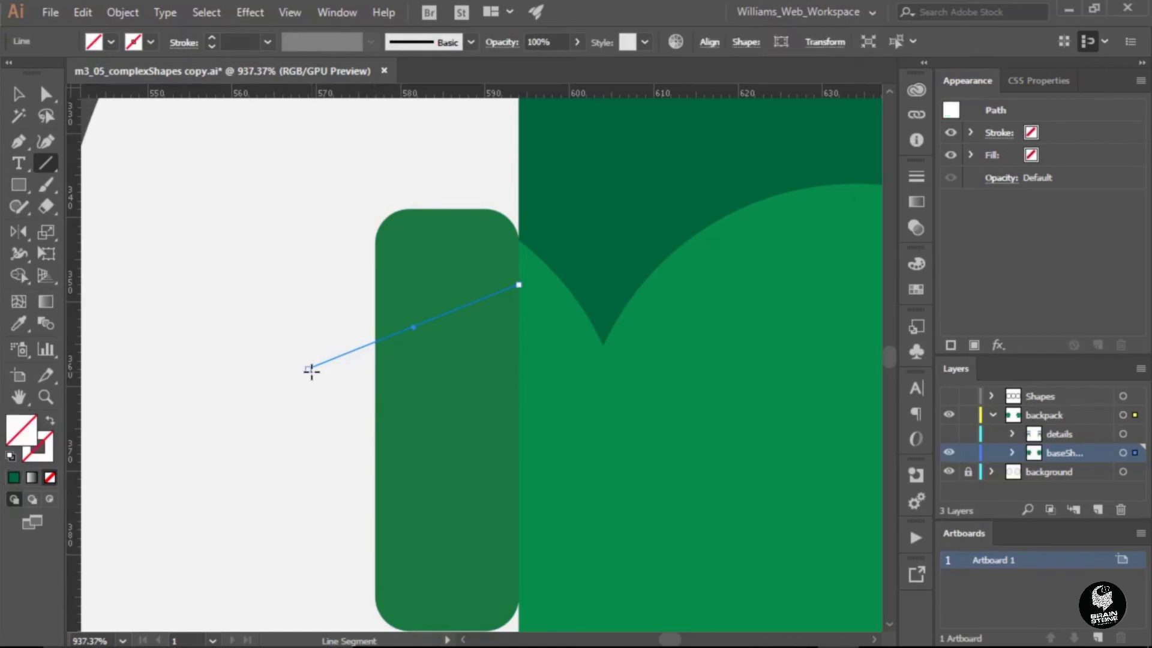
Step: Split the left side pocket along the diagonal line with the Shape Builder tool and remove the protruding line end
{"action": "left_click", "coordinate": [21, 99]}
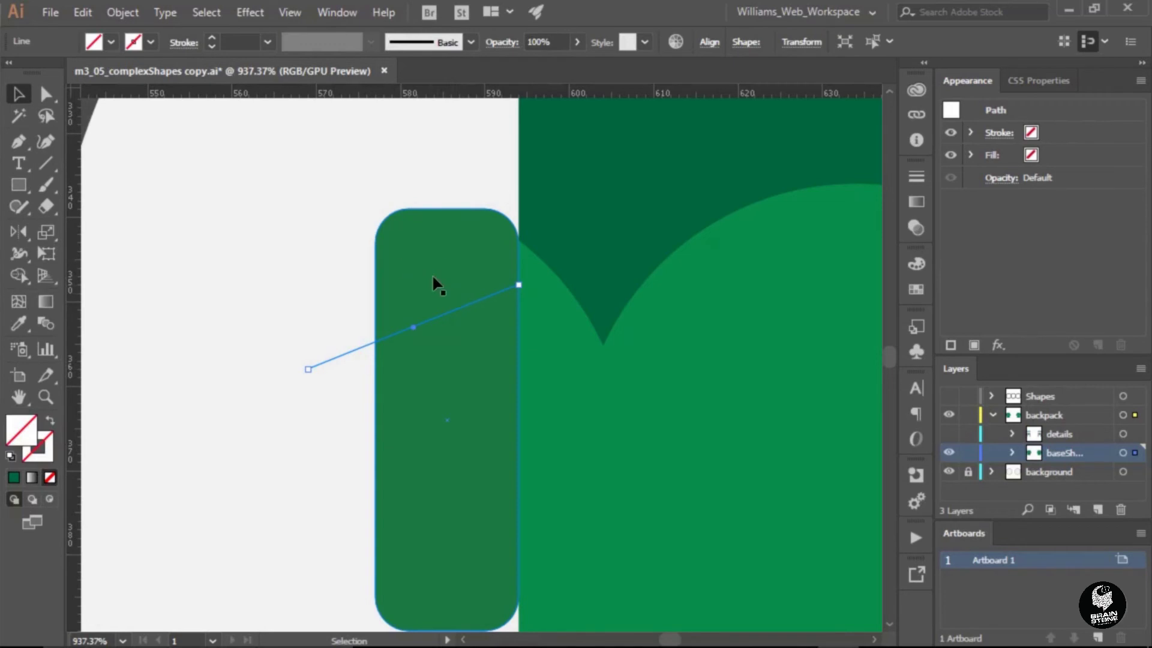
{"action": "key", "text": "shift"}
{"action": "left_click", "coordinate": [424, 267], "text": "shift"}
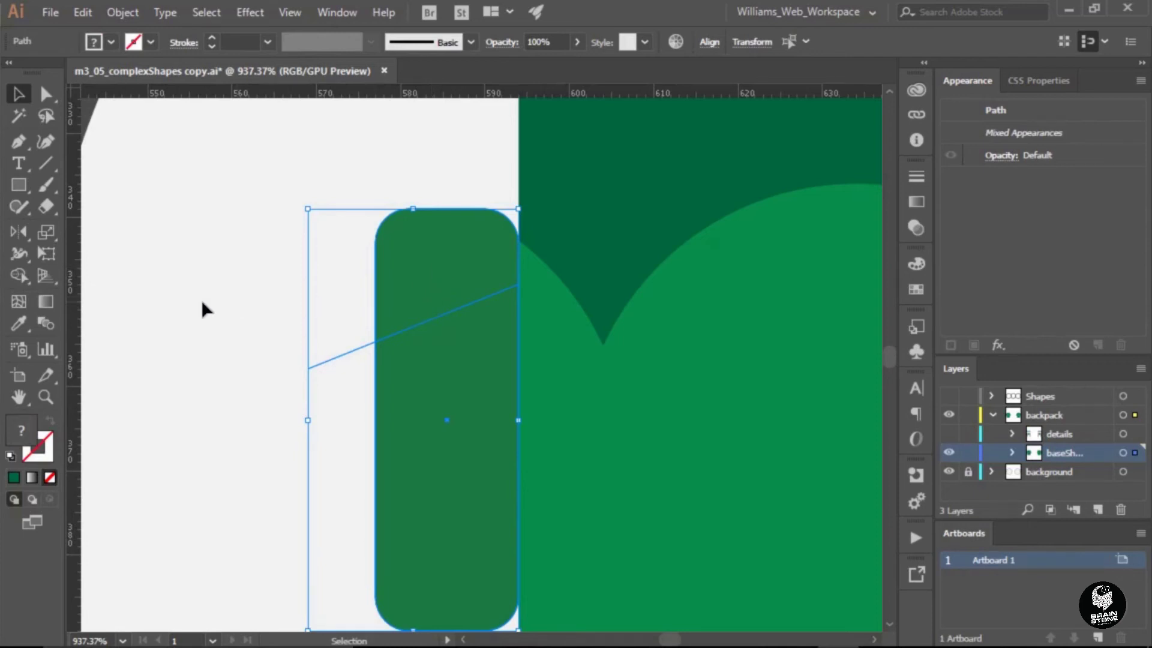
{"action": "left_click", "coordinate": [19, 275]}
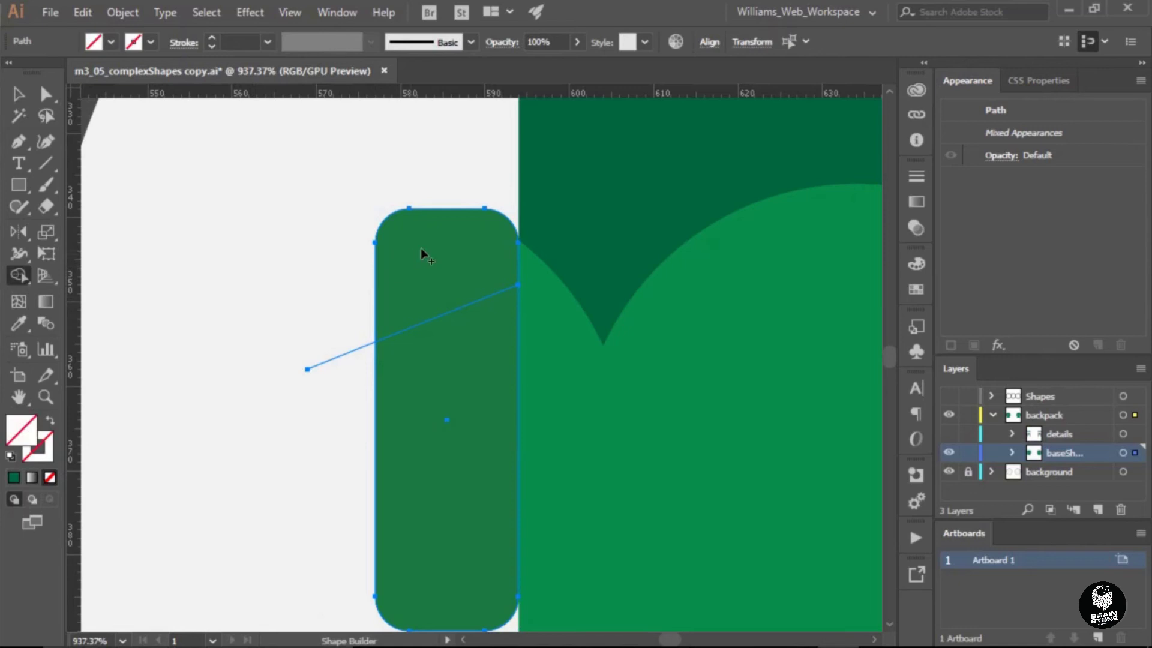
{"action": "left_click", "coordinate": [460, 264]}
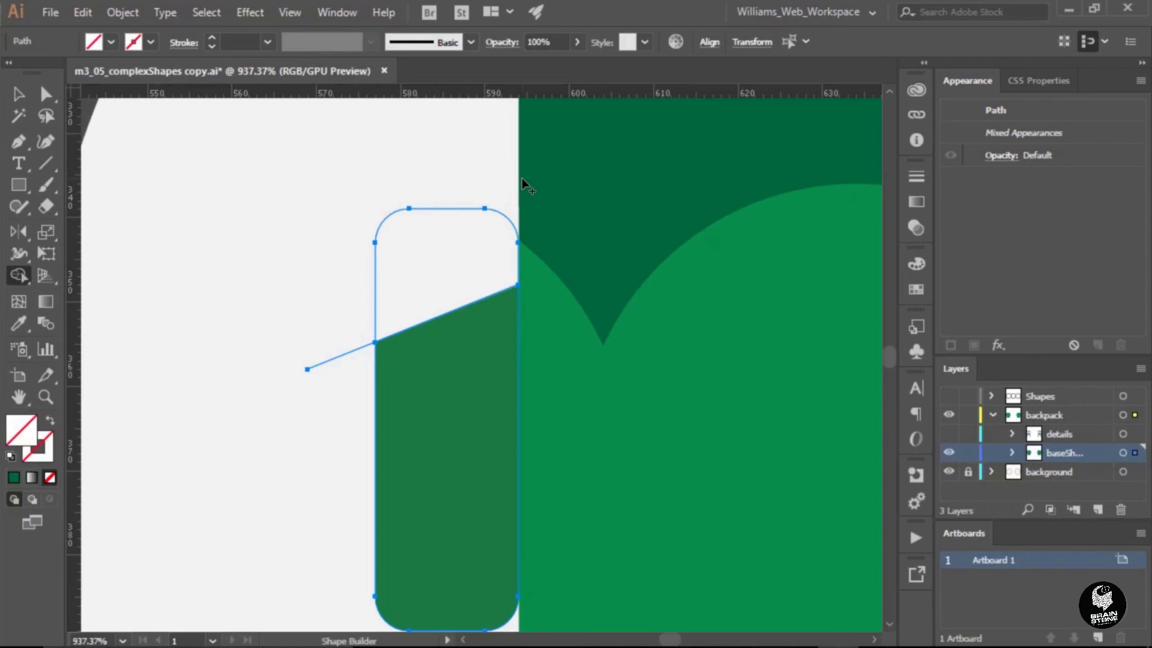
{"action": "left_click", "coordinate": [342, 359], "text": "alt"}
{"action": "left_click", "coordinate": [18, 96]}
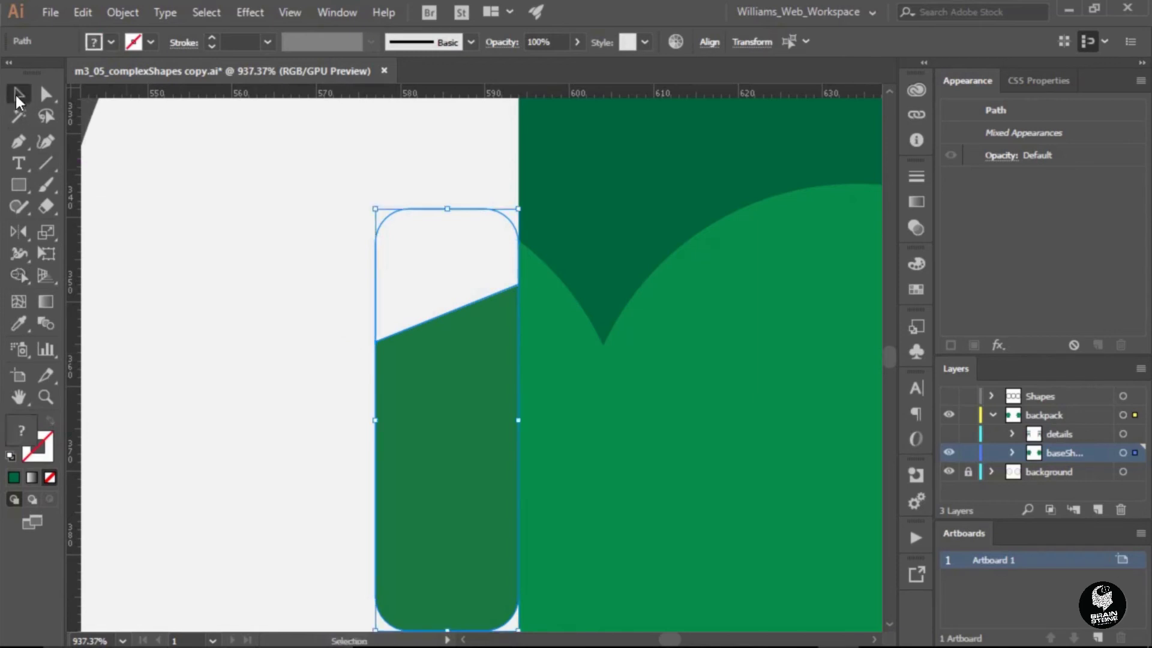
{"action": "left_click", "coordinate": [225, 269]}
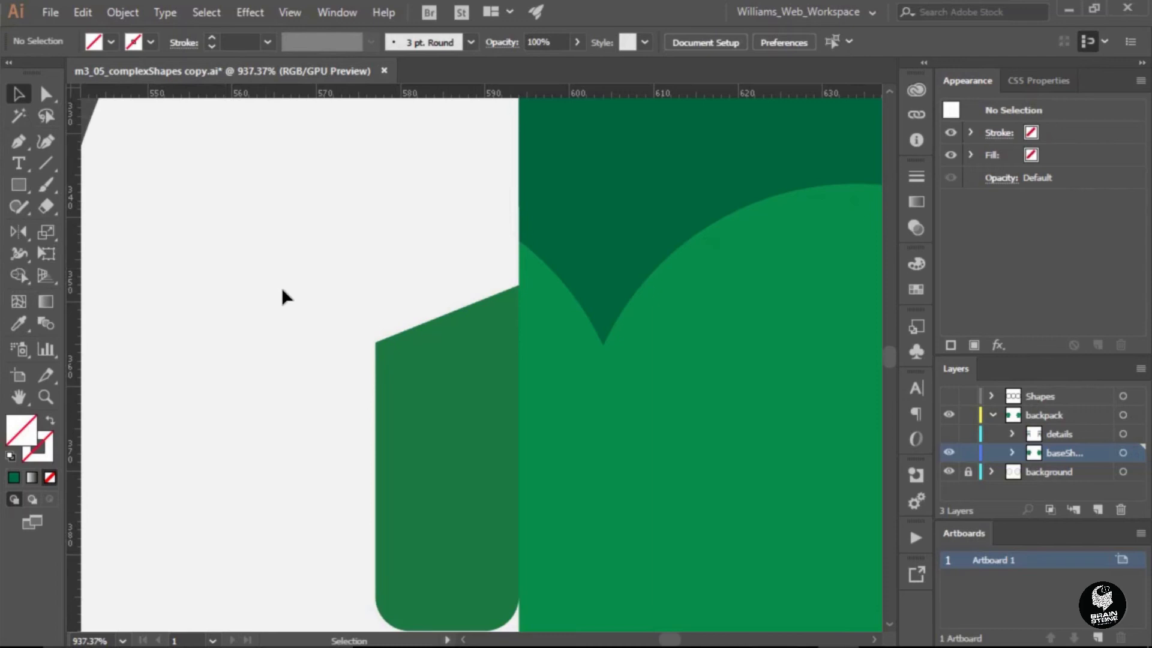
Step: Fill the upper section of the left side pocket with the dark green sampled from the backpack's top flap
{"action": "left_click", "coordinate": [376, 309]}
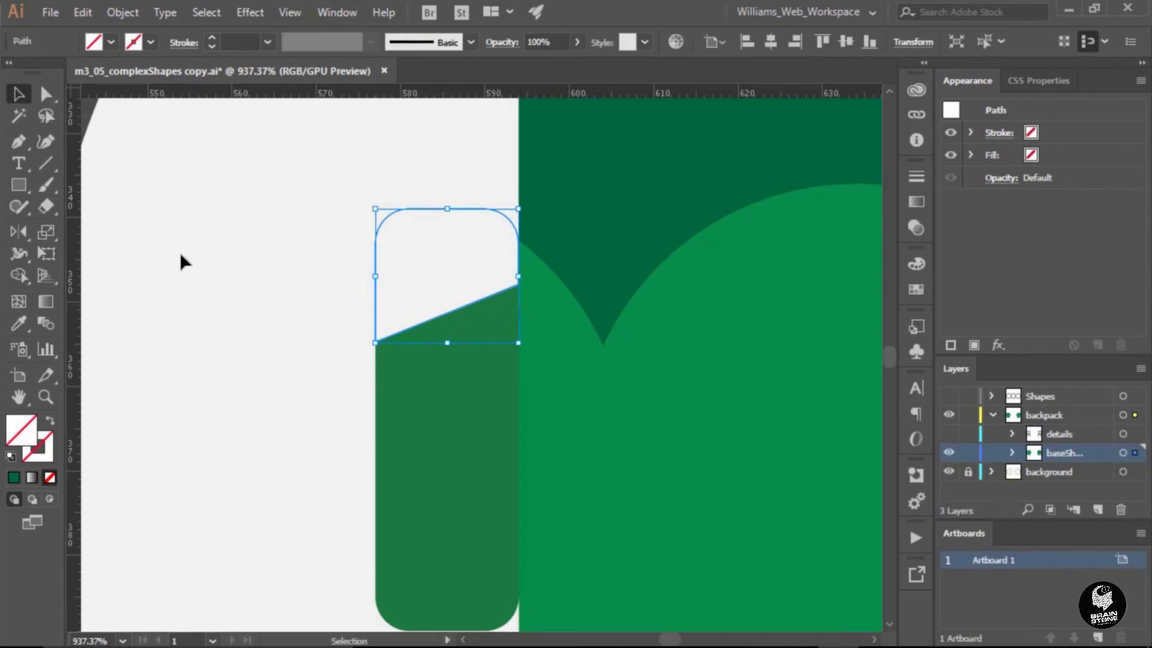
{"action": "left_click", "coordinate": [22, 323]}
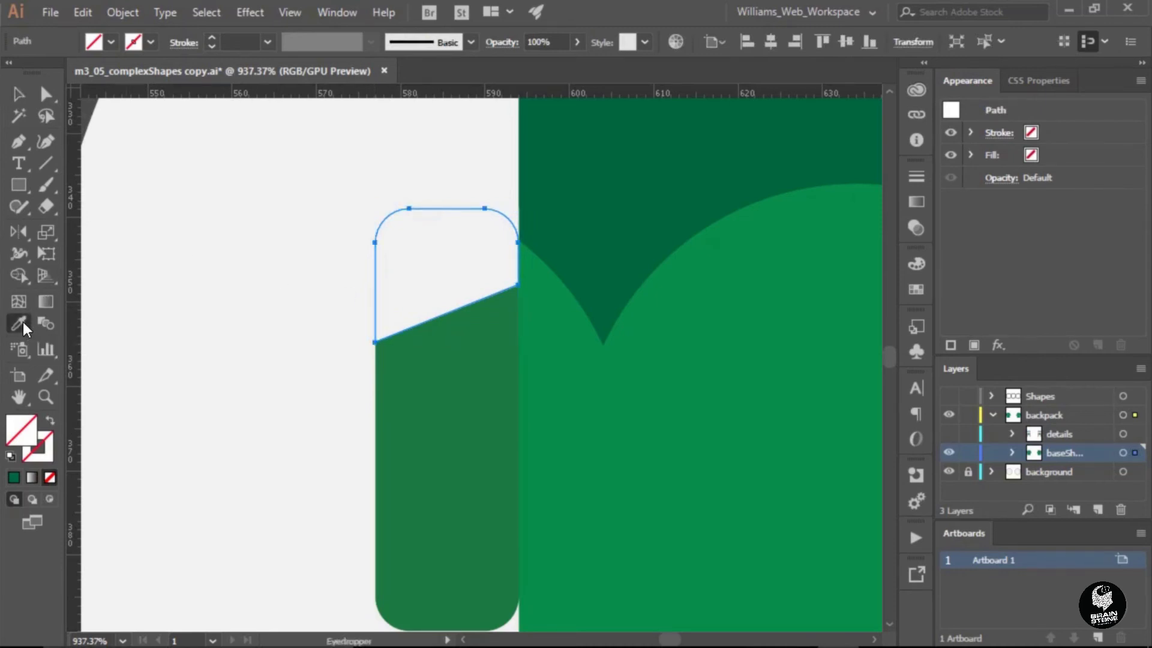
{"action": "left_click", "coordinate": [555, 226]}
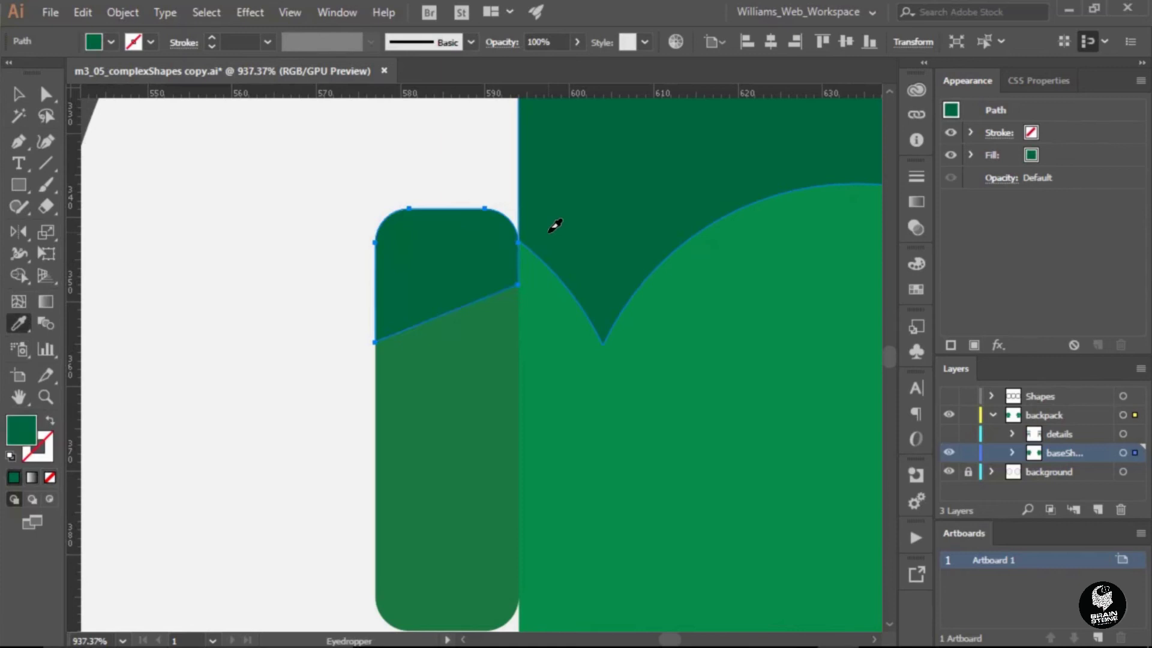
{"action": "key", "text": "v"}
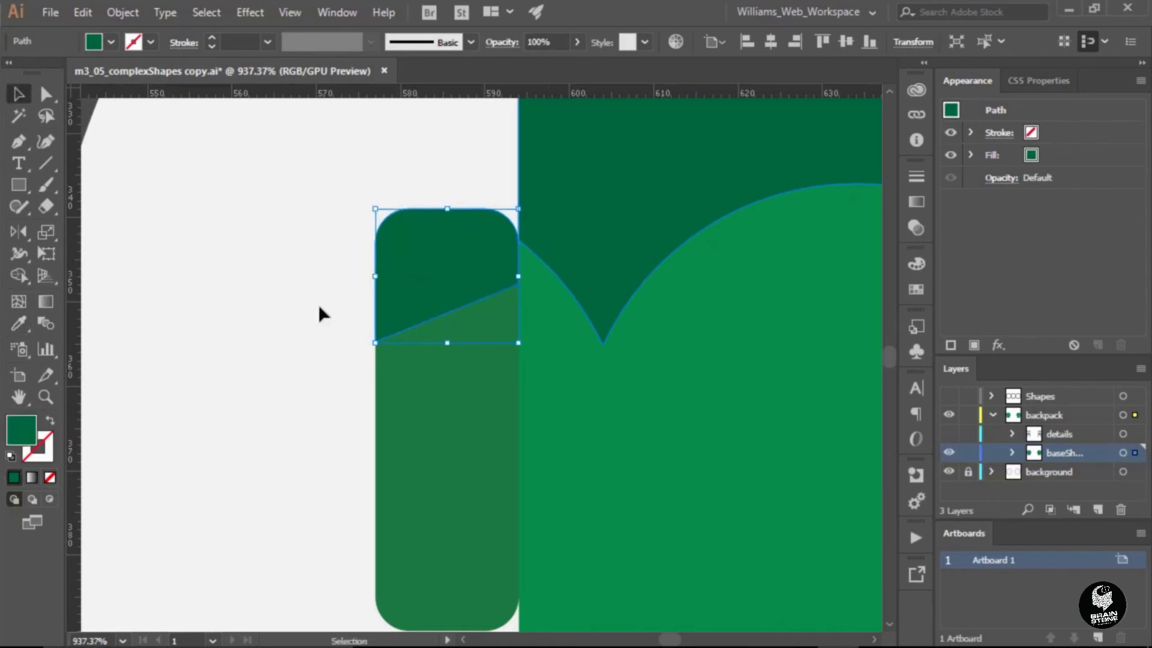
Step: Delete the plain side pocket on the right of the backpack
{"action": "left_click", "coordinate": [45, 396]}
{"action": "left_click_drag", "start_coordinate": [658, 383], "coordinate": [498, 381]}
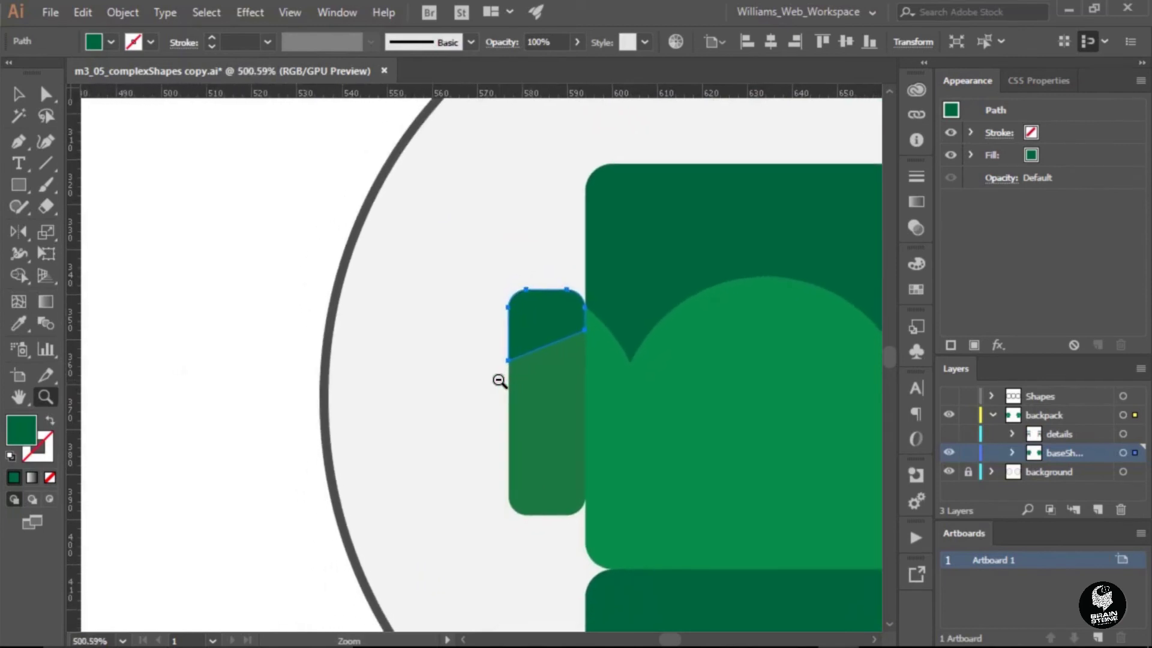
{"action": "key", "text": "v"}
{"action": "left_click", "coordinate": [20, 400]}
{"action": "left_click_drag", "start_coordinate": [723, 466], "coordinate": [469, 447]}
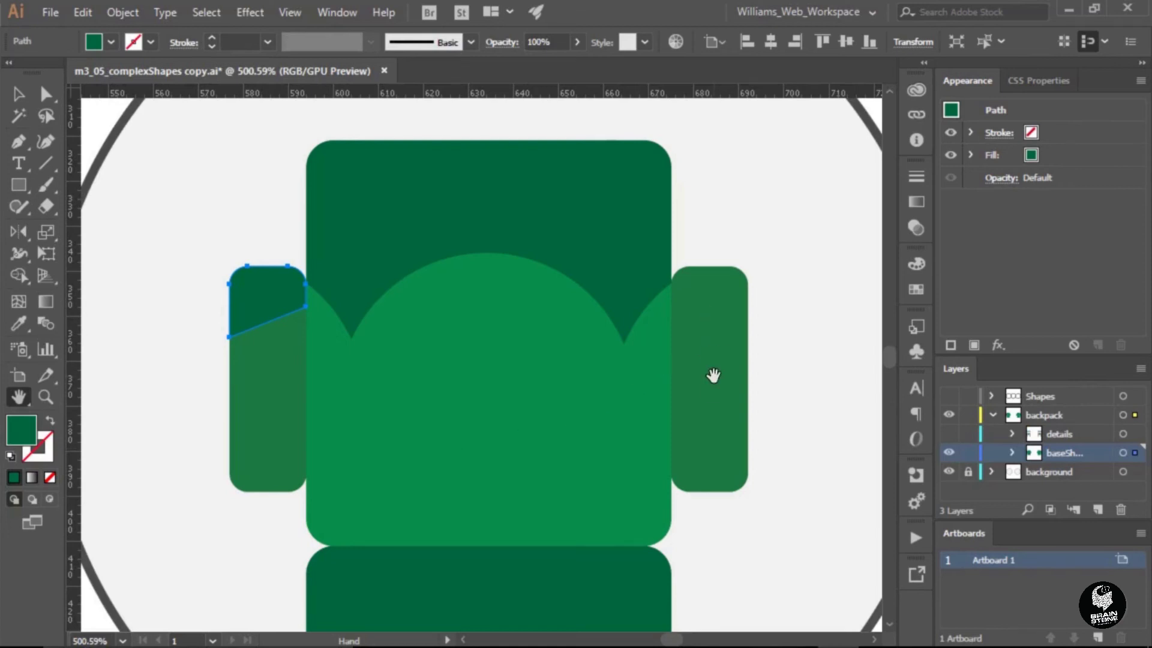
{"action": "left_click", "coordinate": [21, 100]}
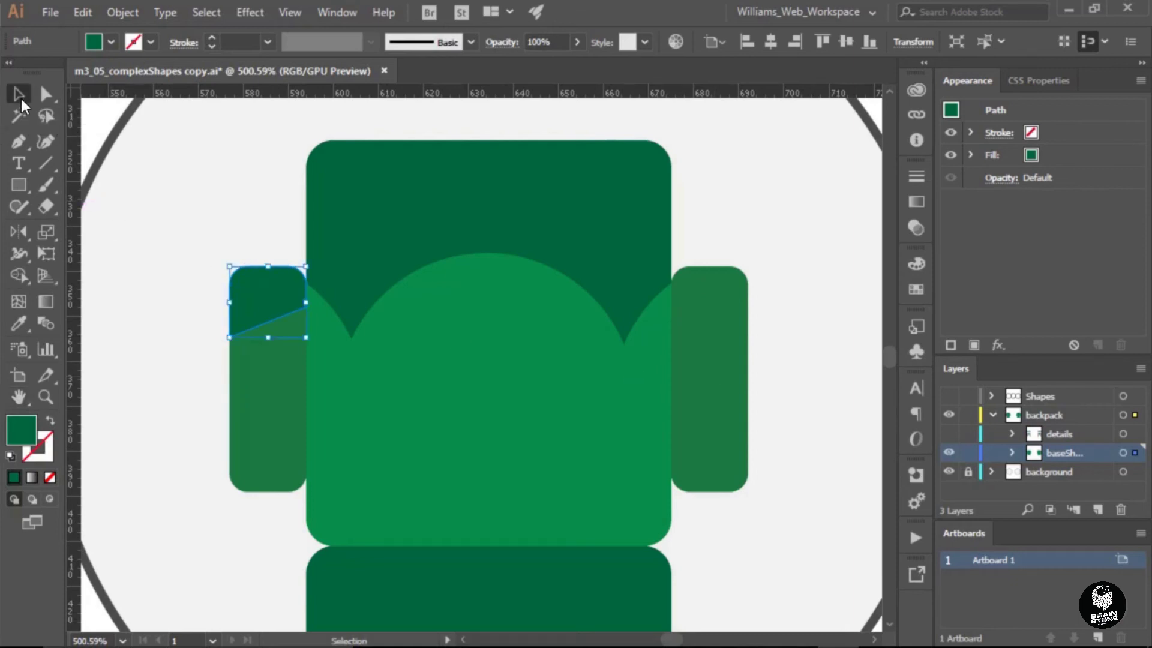
{"action": "left_click", "coordinate": [705, 334]}
{"action": "key", "text": "Delete"}
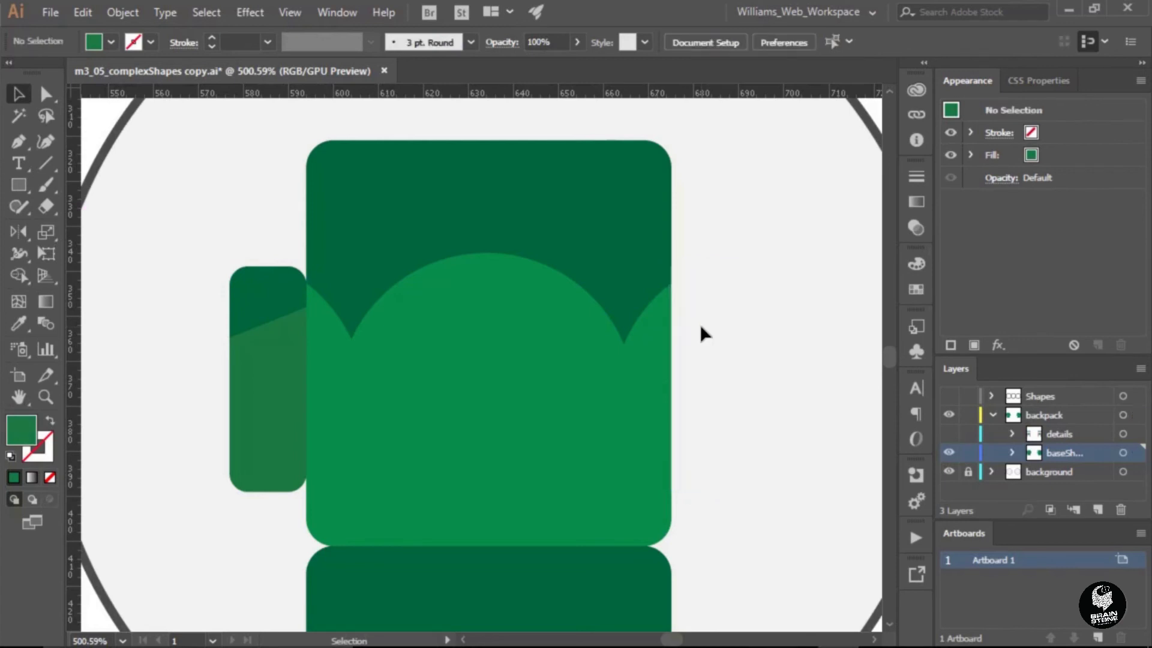
Step: Reflect a copy of both left pocket sections across the vertical axis through the top anchor of the body's central arc
{"action": "left_click", "coordinate": [262, 308]}
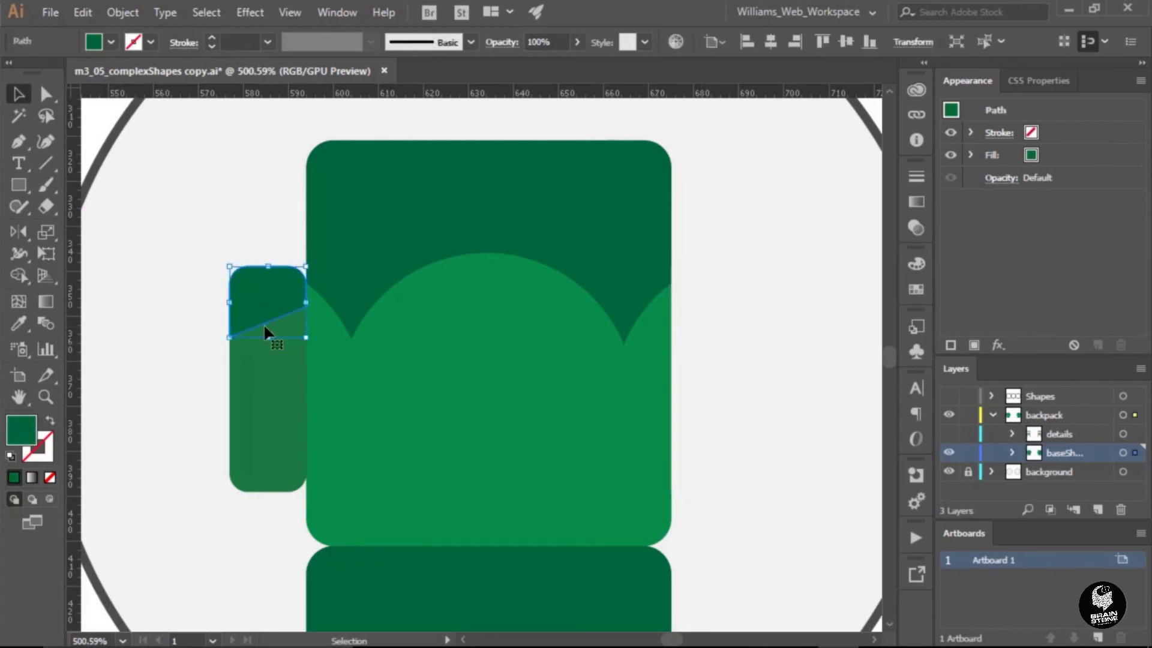
{"action": "left_click", "coordinate": [265, 380], "text": "shift"}
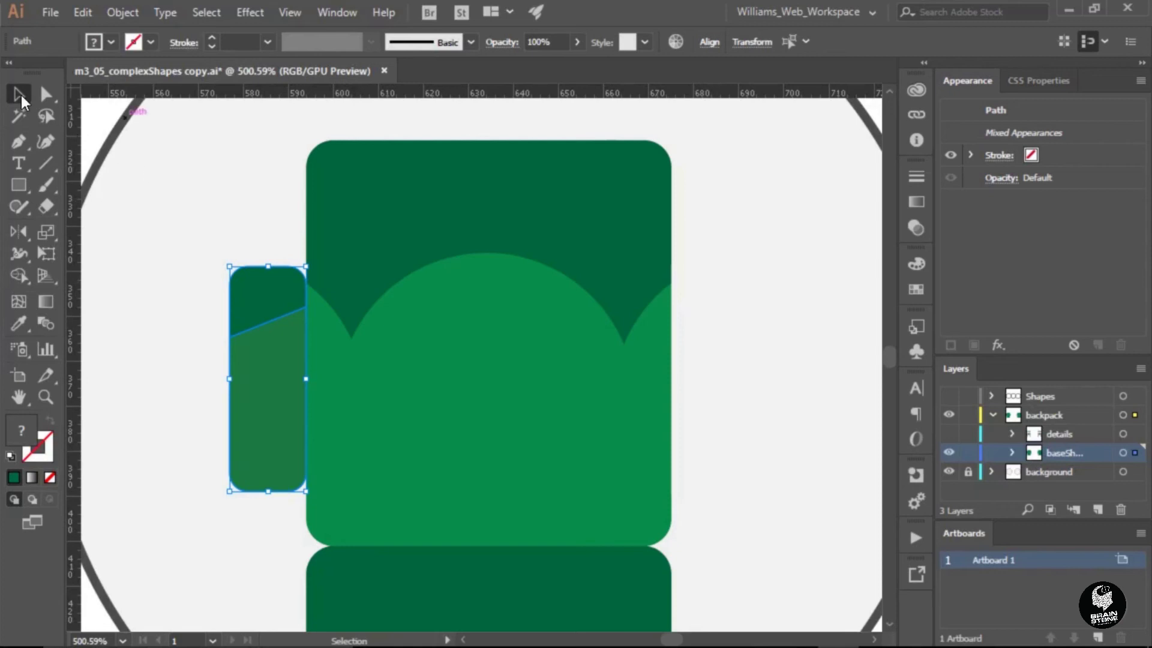
{"action": "left_click", "coordinate": [18, 229]}
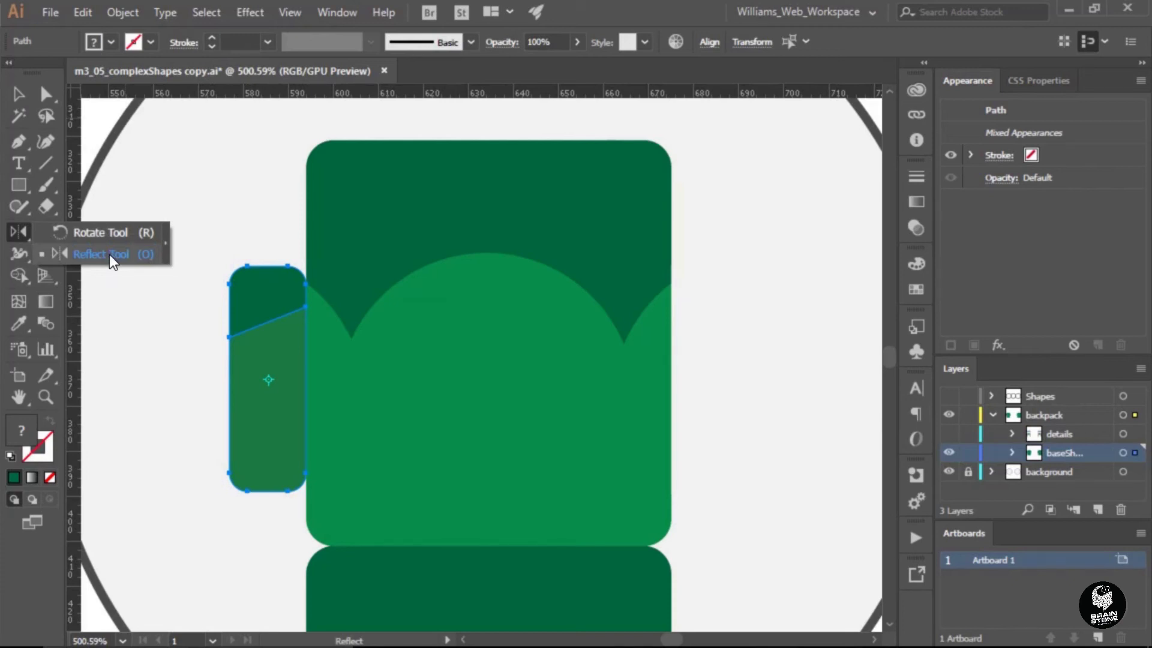
{"action": "left_click", "coordinate": [110, 255]}
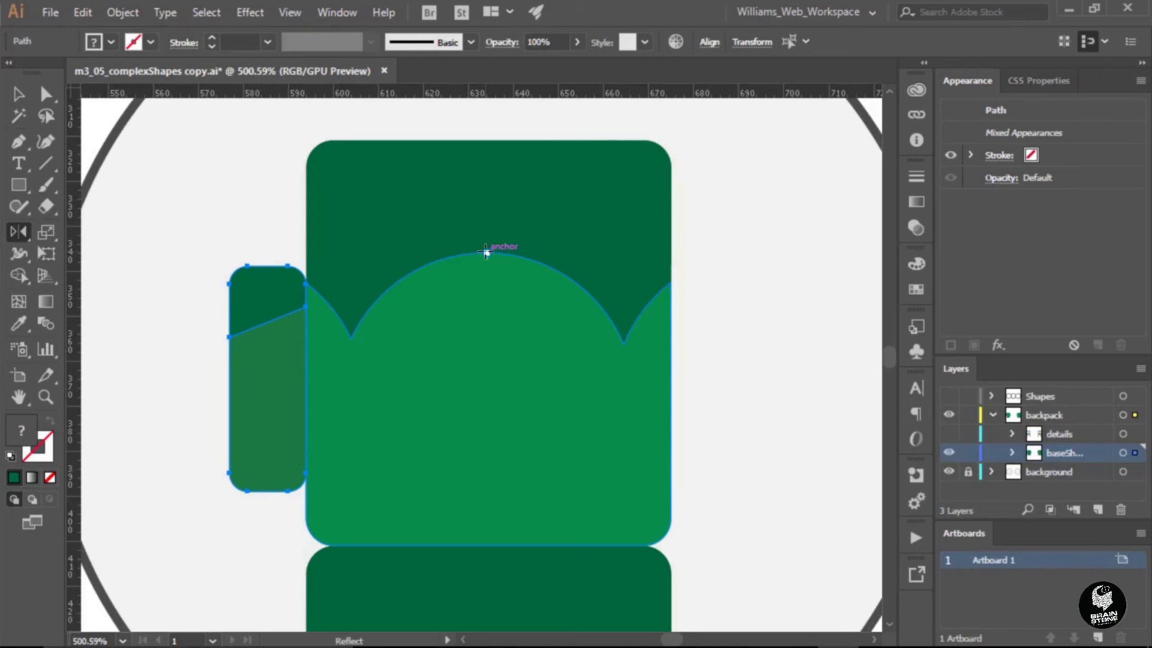
{"action": "left_click", "coordinate": [486, 252], "text": "alt"}
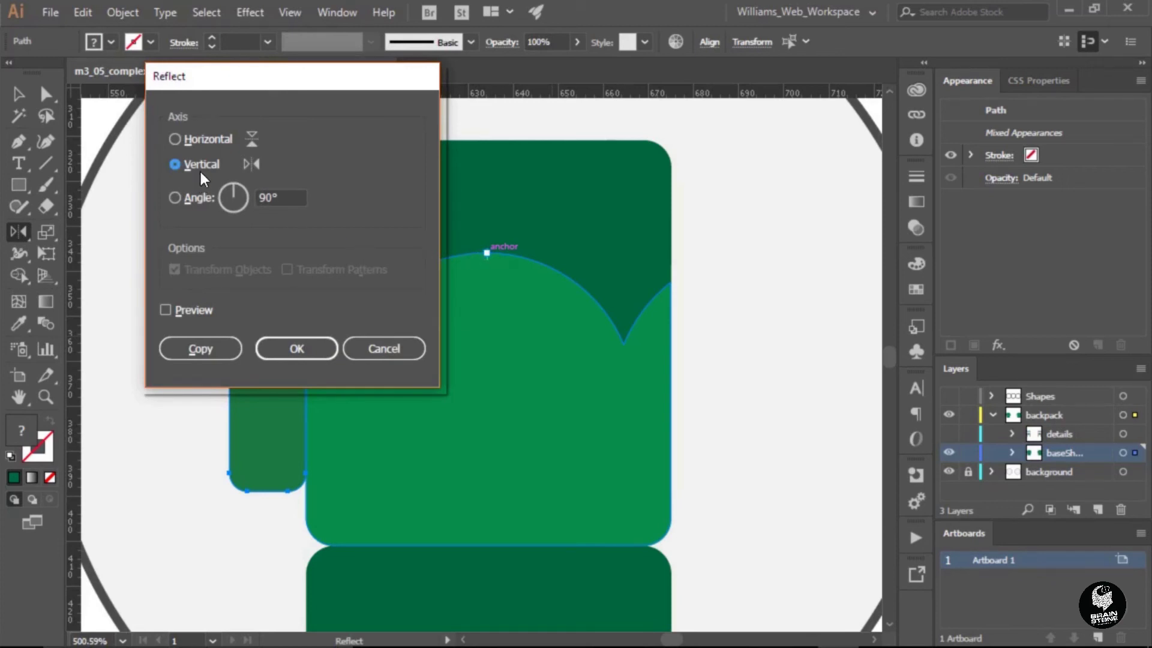
{"action": "left_click", "coordinate": [192, 311]}
{"action": "left_click_drag", "start_coordinate": [252, 75], "coordinate": [467, 238]}
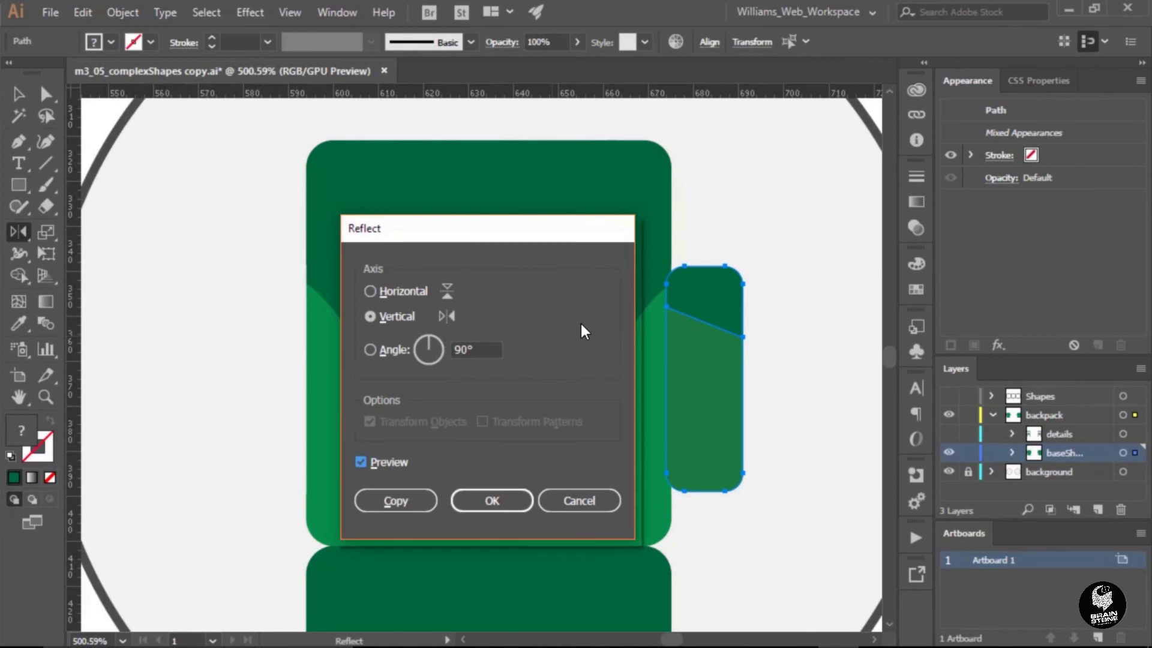
{"action": "left_click", "coordinate": [392, 504]}
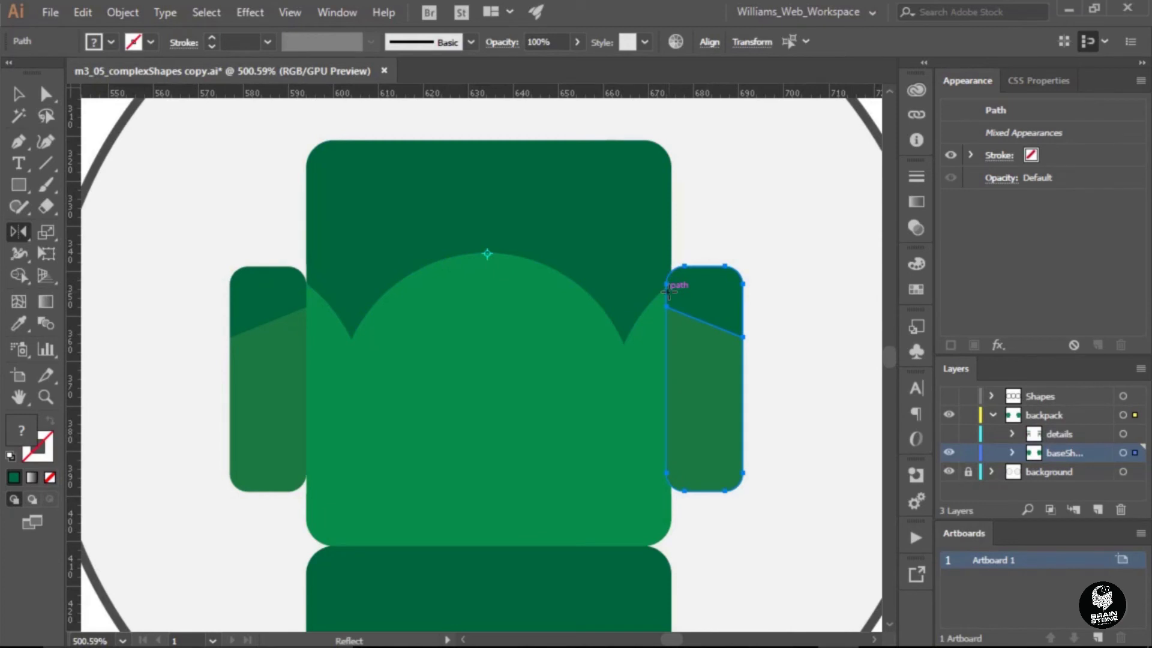
Step: Nudge the mirrored pocket outward to align its inner edge with the right edge of the backpack body
{"action": "key", "text": "Right"}
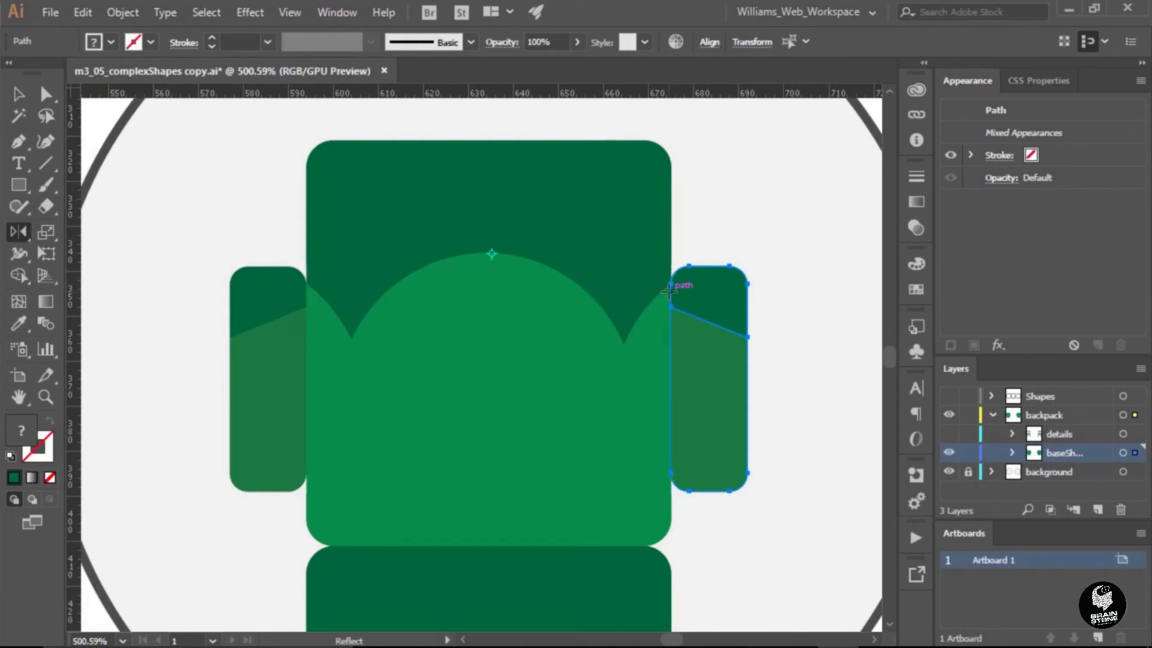
{"action": "left_click", "coordinate": [45, 396]}
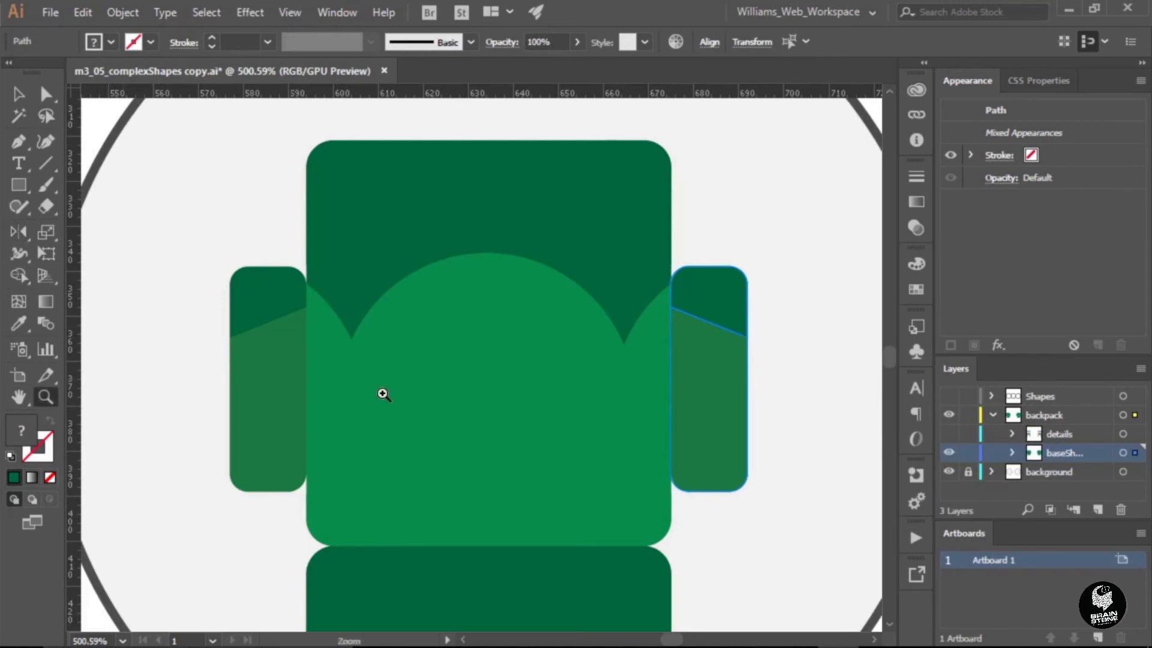
{"action": "left_click_drag", "start_coordinate": [632, 409], "coordinate": [481, 404]}
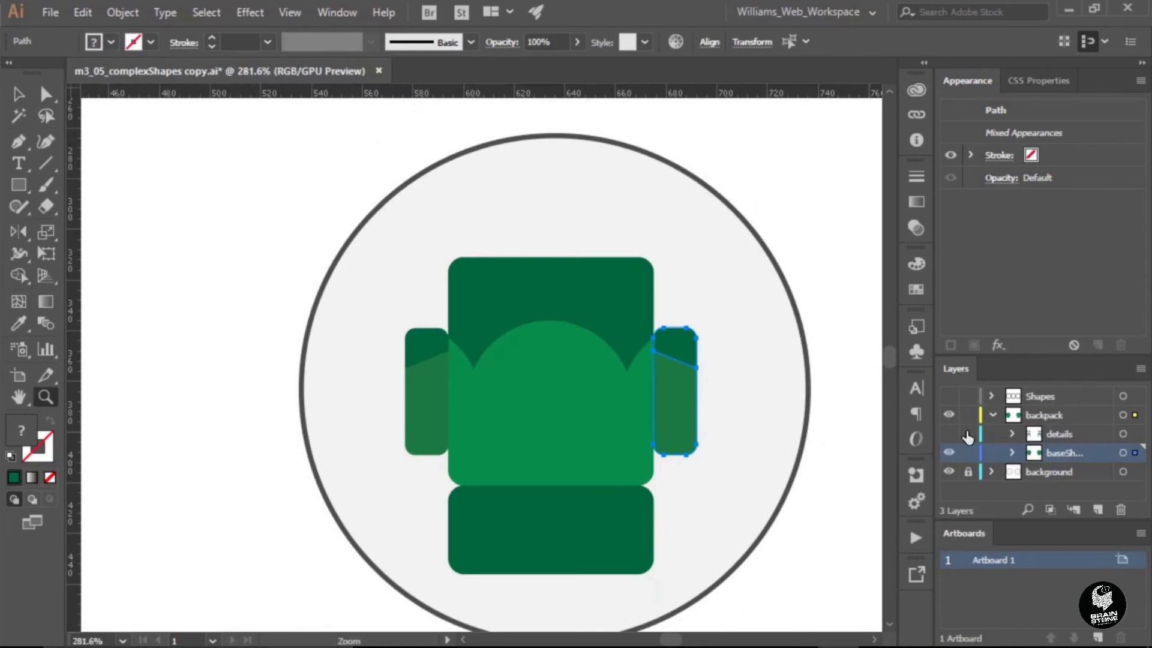
Step: Show the backpack's details layer and bring both circled backpack illustrations into view for comparison
{"action": "left_click", "coordinate": [948, 436]}
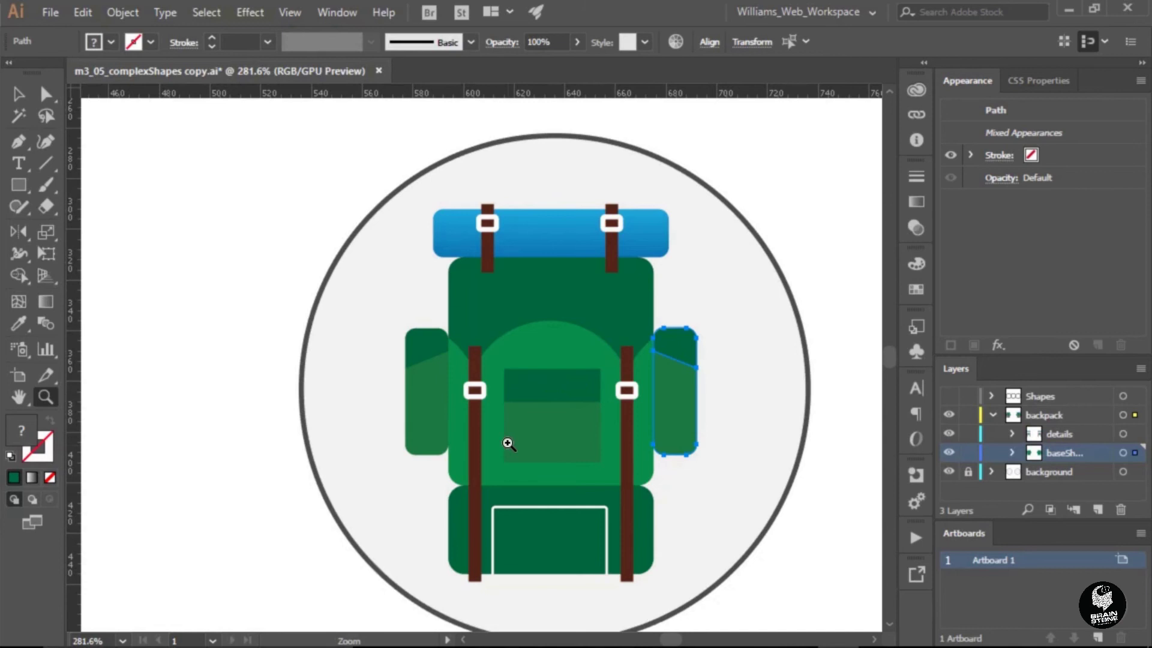
{"action": "left_click", "coordinate": [543, 445], "text": "alt"}
{"action": "left_click", "coordinate": [458, 456], "text": "alt"}
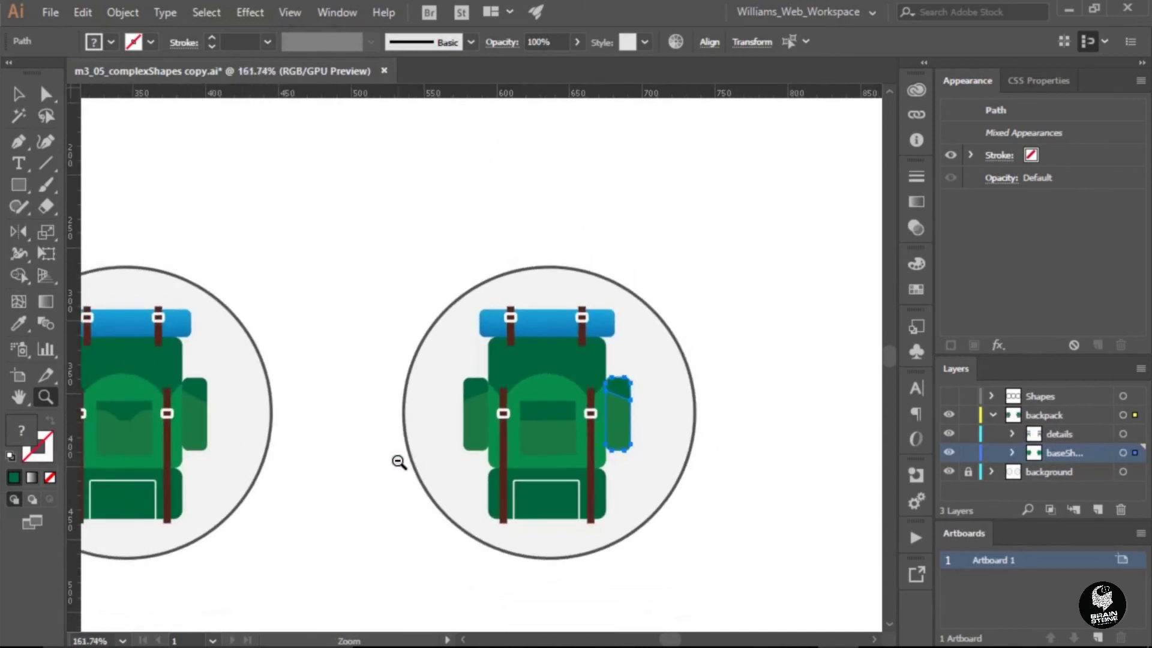
{"action": "left_click", "coordinate": [20, 397]}
{"action": "left_click_drag", "start_coordinate": [313, 458], "coordinate": [420, 427]}
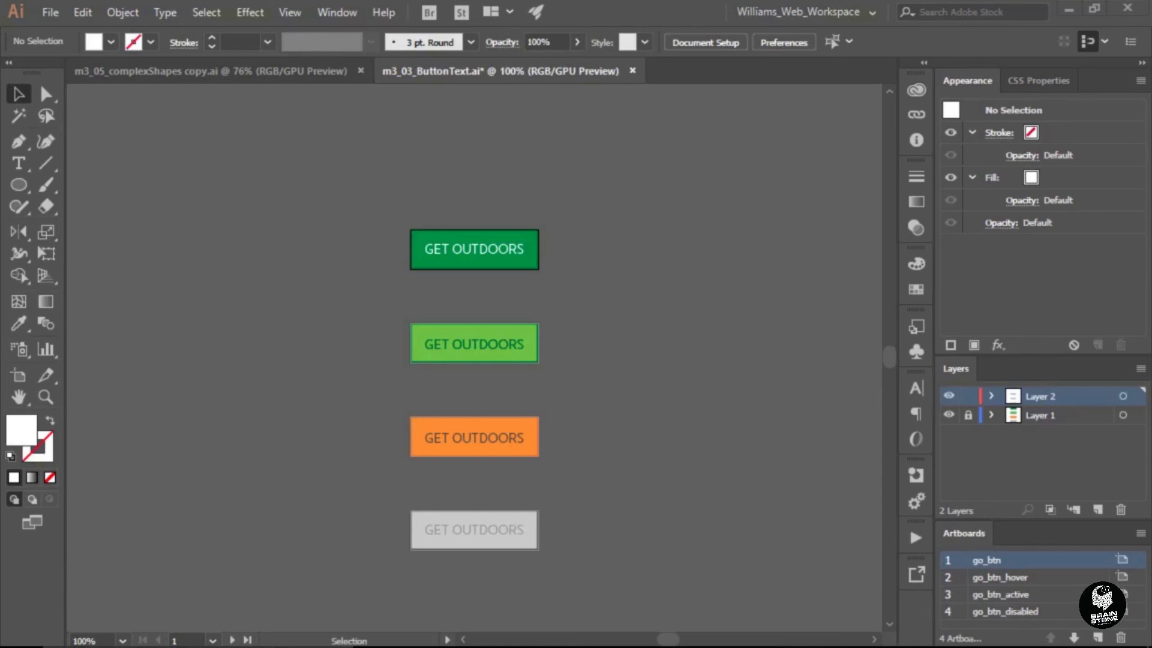
Step: Set up the dark green button in Save for Web with the GIF 32 No Dither preset and 8 colors
{"action": "left_click", "coordinate": [50, 12]}
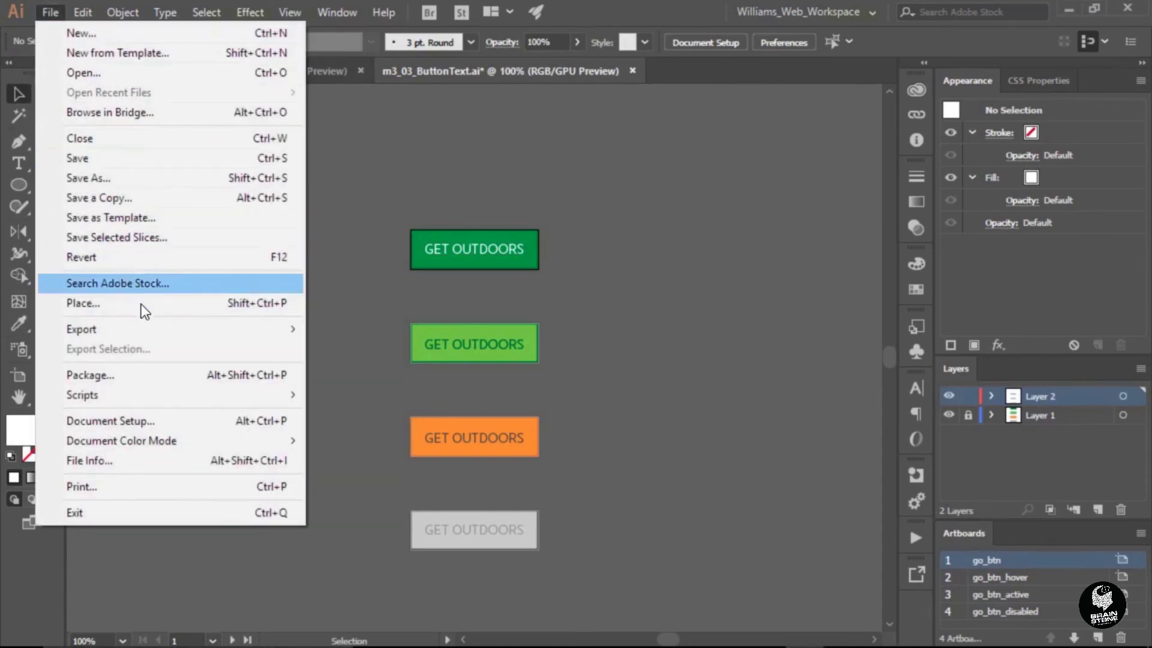
{"action": "mouse_move", "coordinate": [142, 333]}
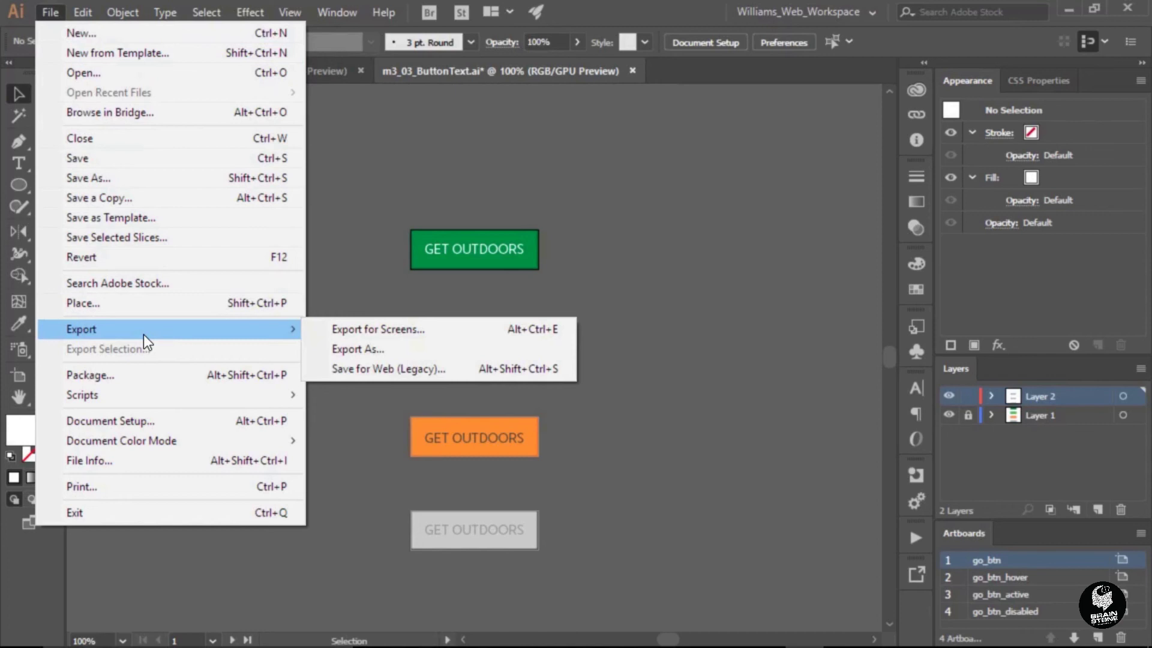
{"action": "left_click", "coordinate": [433, 370]}
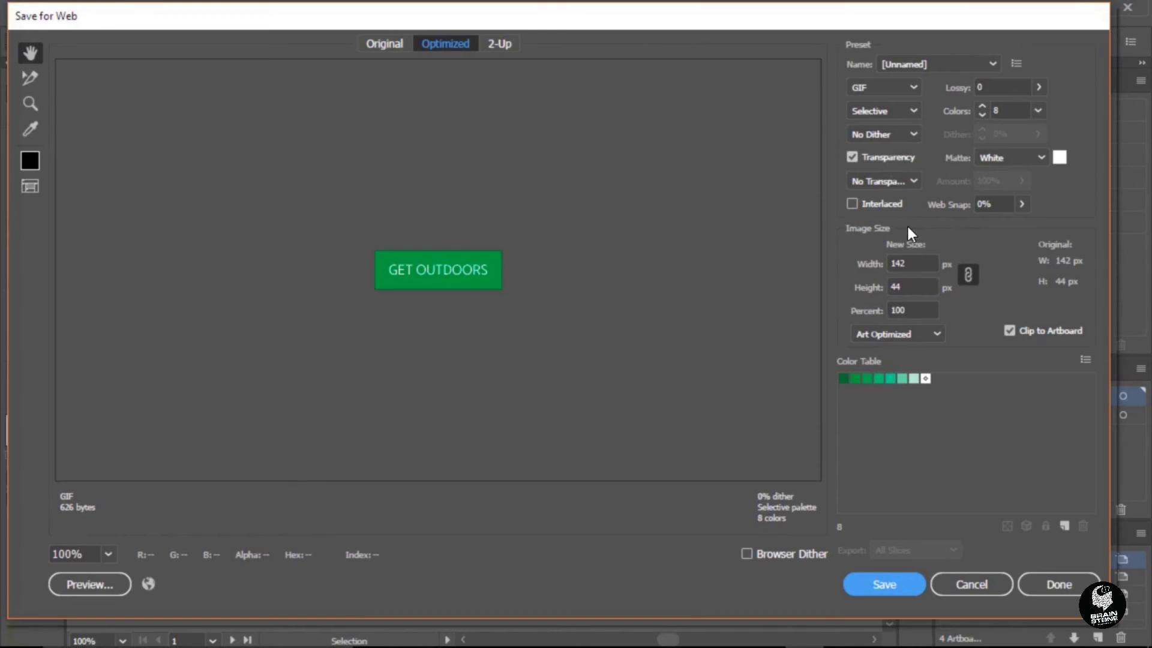
{"action": "left_click", "coordinate": [937, 66]}
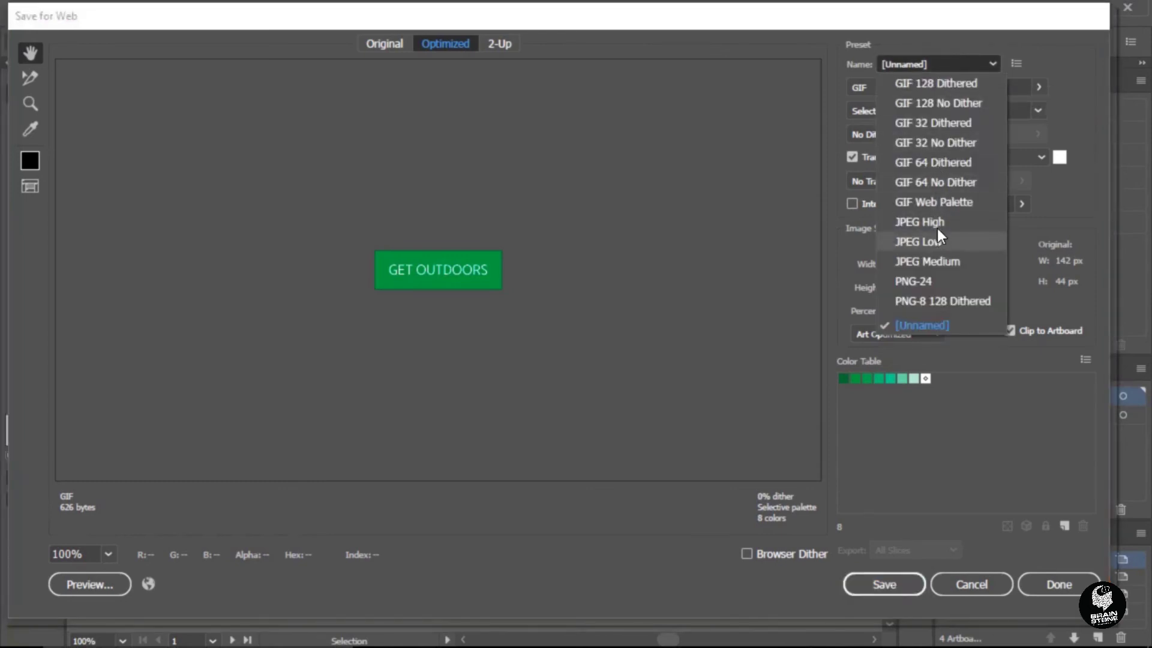
{"action": "left_click", "coordinate": [937, 226]}
{"action": "left_click", "coordinate": [963, 70]}
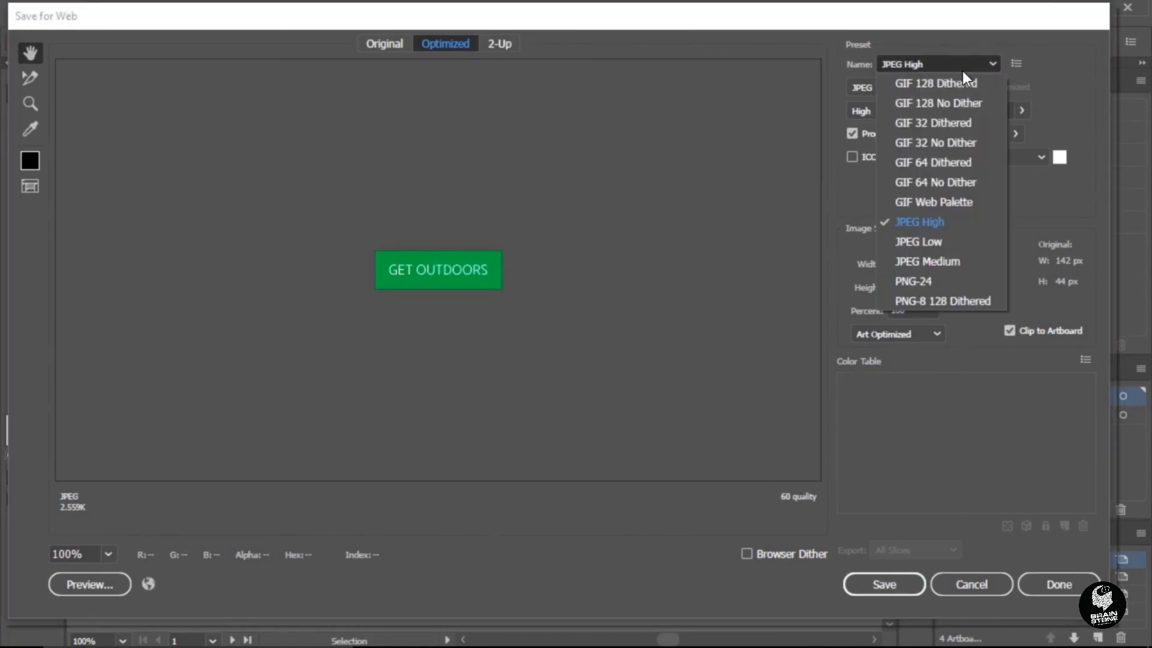
{"action": "left_click", "coordinate": [956, 150]}
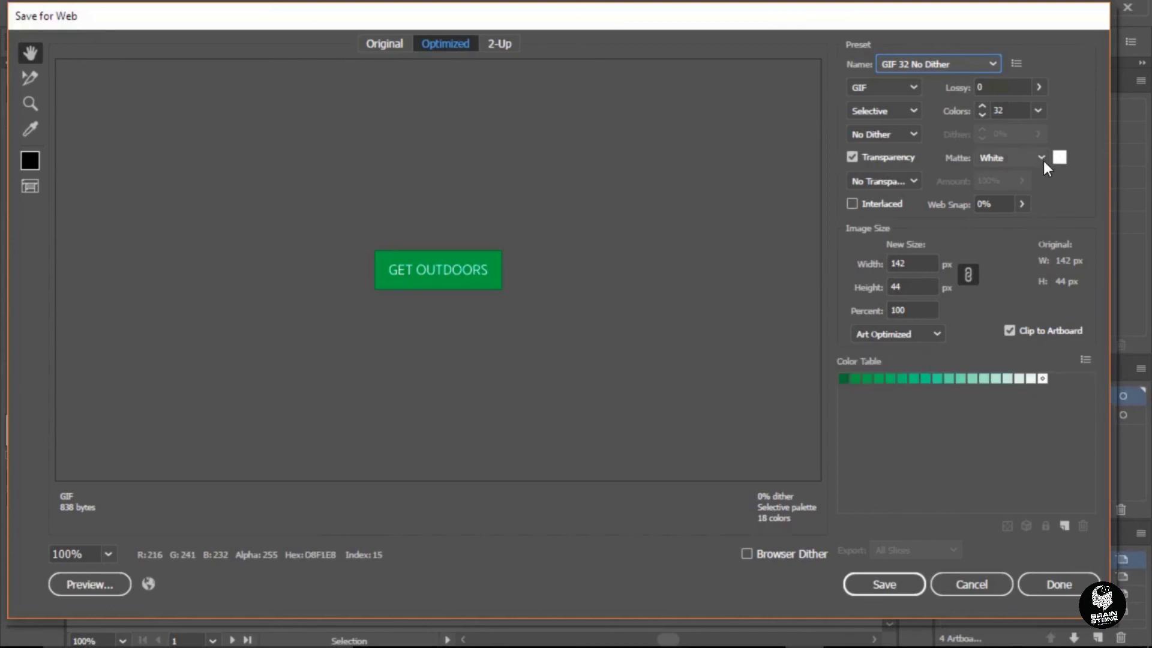
{"action": "left_click", "coordinate": [1039, 110]}
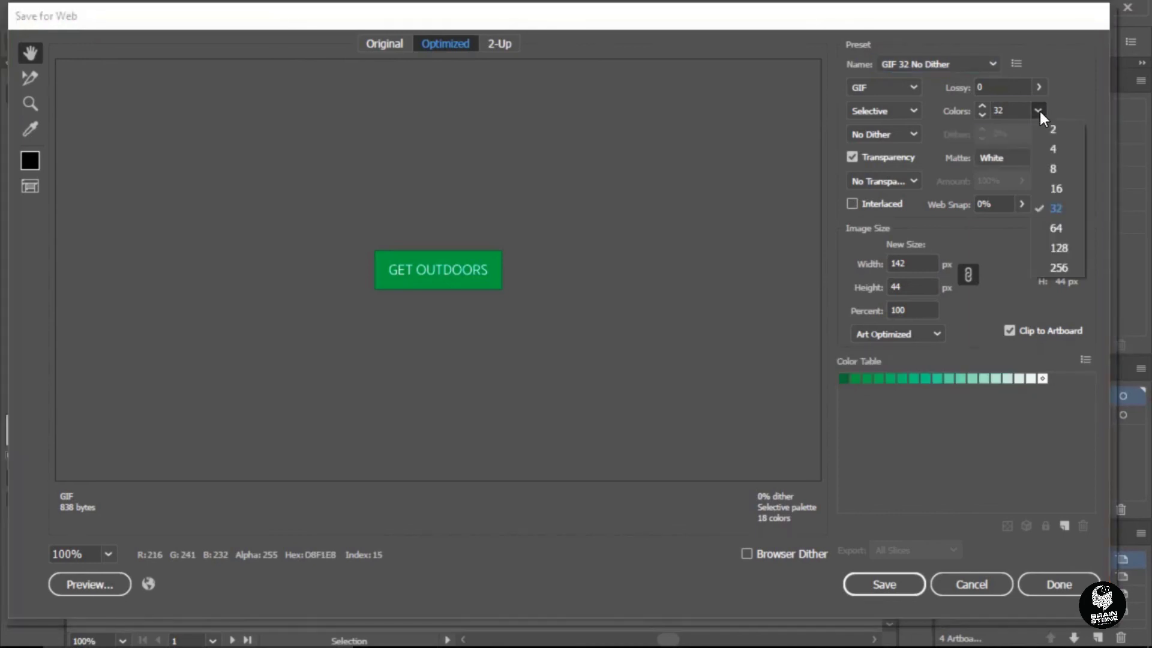
{"action": "left_click", "coordinate": [1051, 169]}
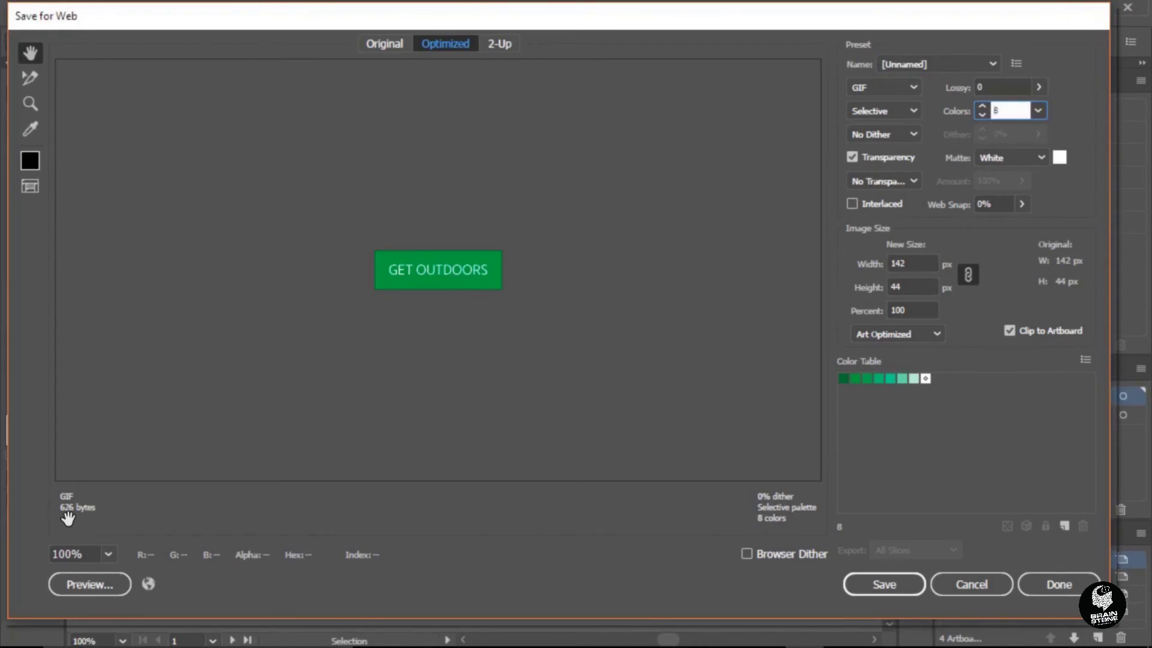
Step: Save the optimized GIF as m3_03_ButtonText in the Assets folder on the desktop
{"action": "left_click", "coordinate": [892, 582]}
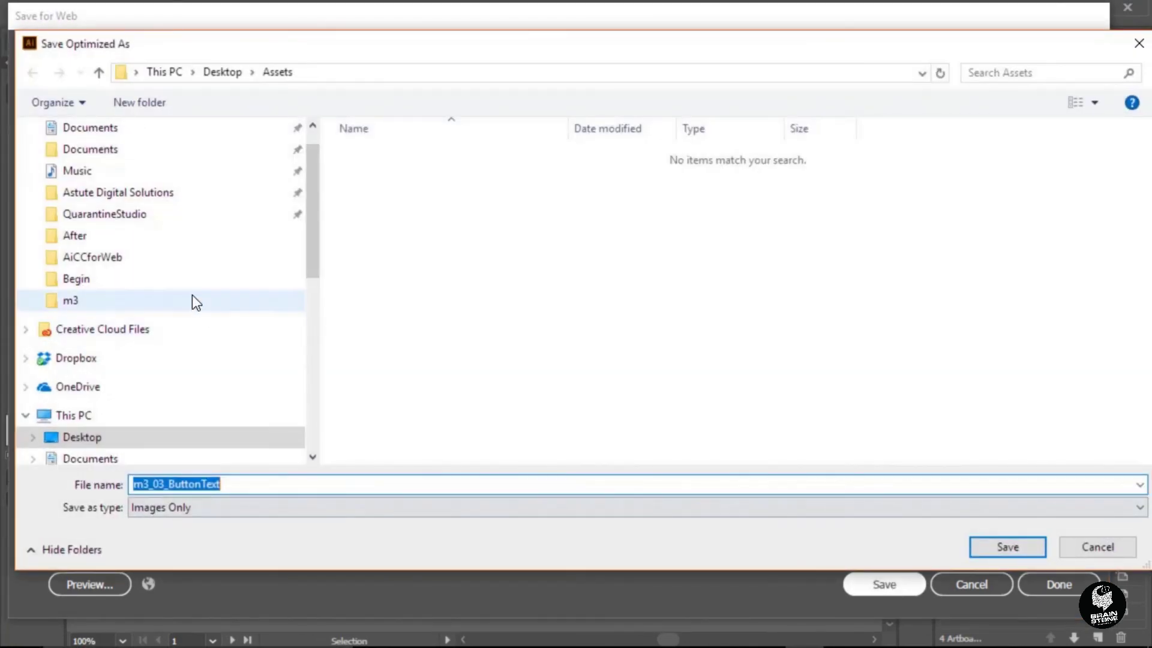
{"action": "left_click", "coordinate": [105, 442]}
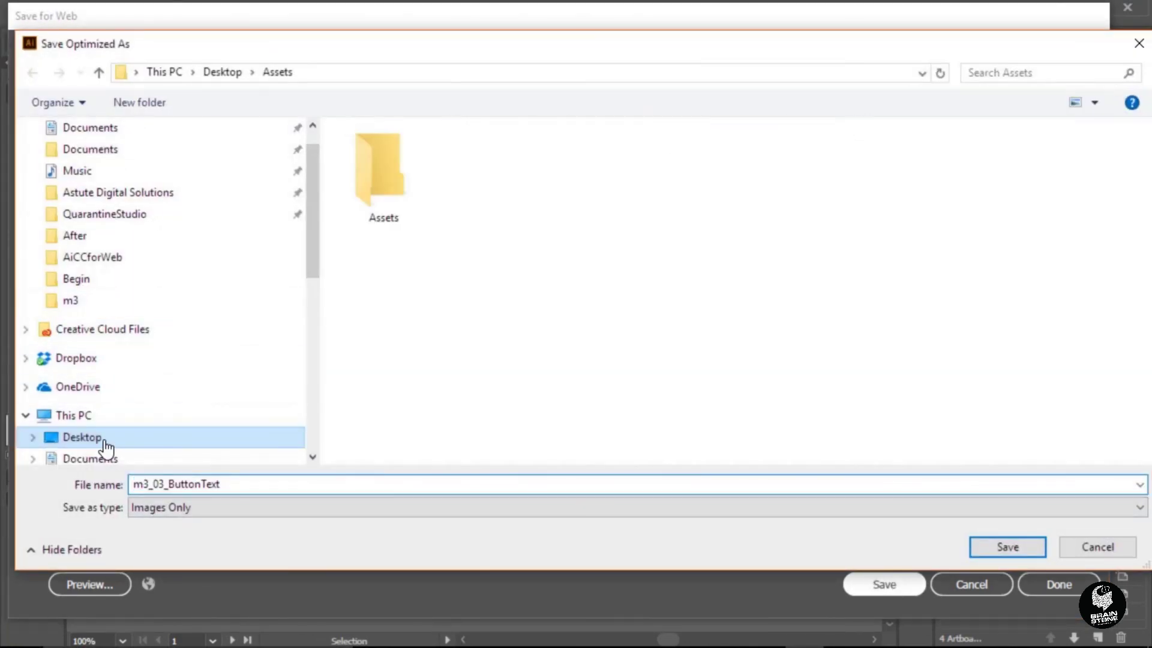
{"action": "double_click", "coordinate": [397, 184]}
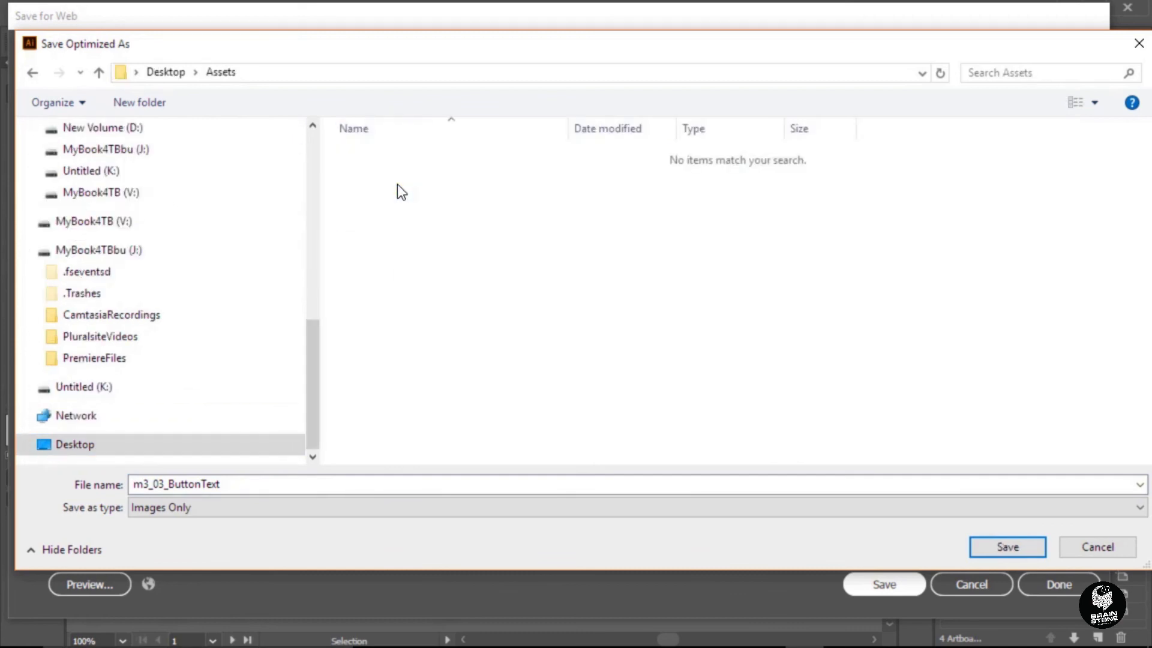
{"action": "left_click", "coordinate": [1002, 556]}
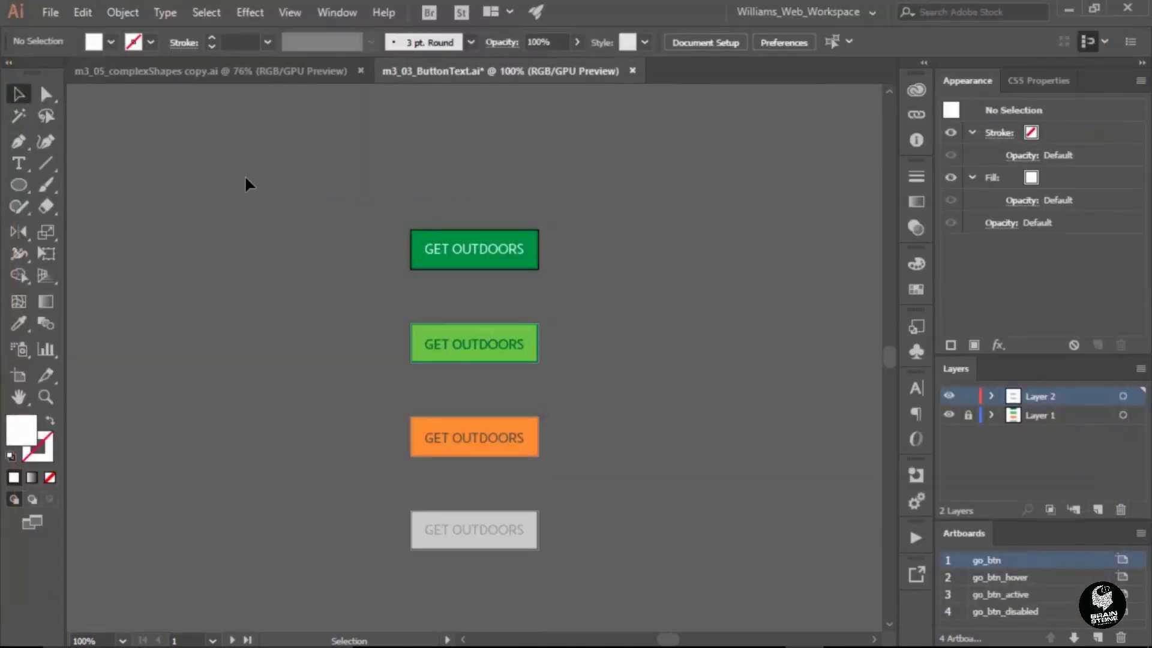
Step: Open Export for Screens and rename the four artboards go_btn, go_btn_hover, go_btn_active and go_btn_disabled
{"action": "left_click", "coordinate": [51, 14]}
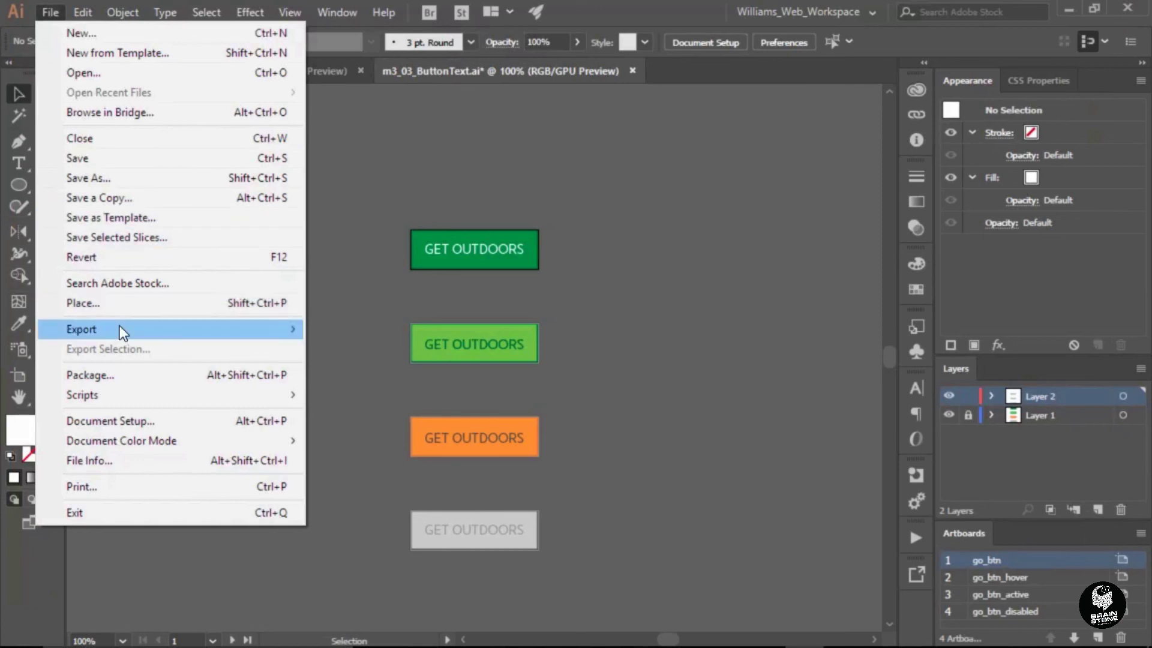
{"action": "mouse_move", "coordinate": [120, 329]}
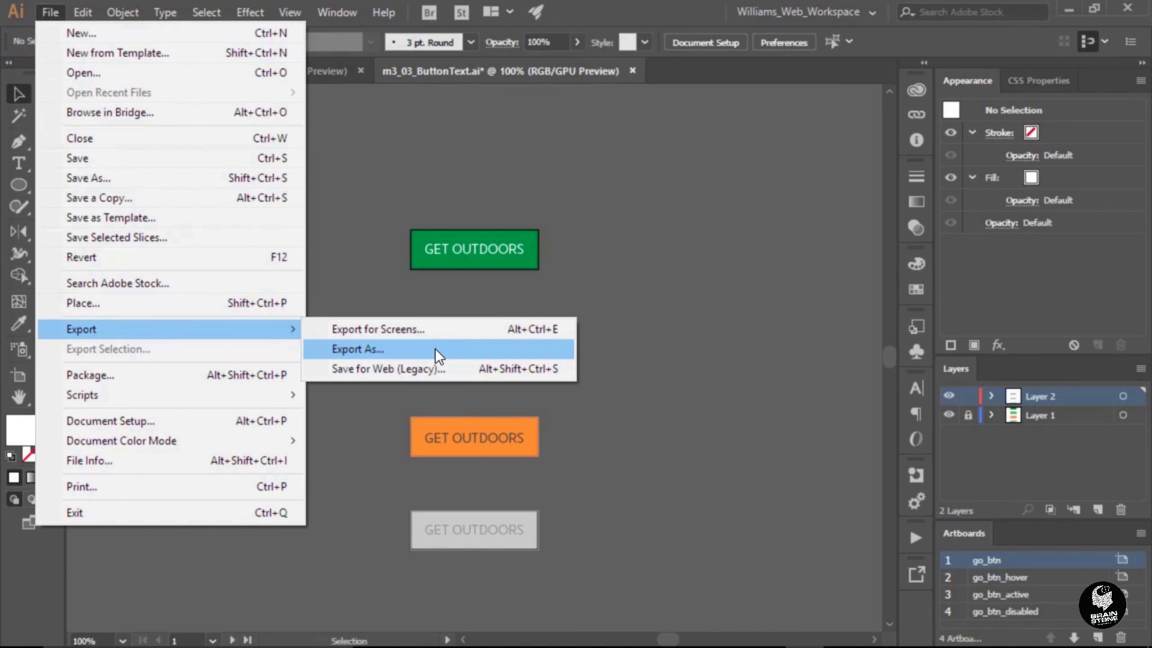
{"action": "left_click", "coordinate": [462, 333]}
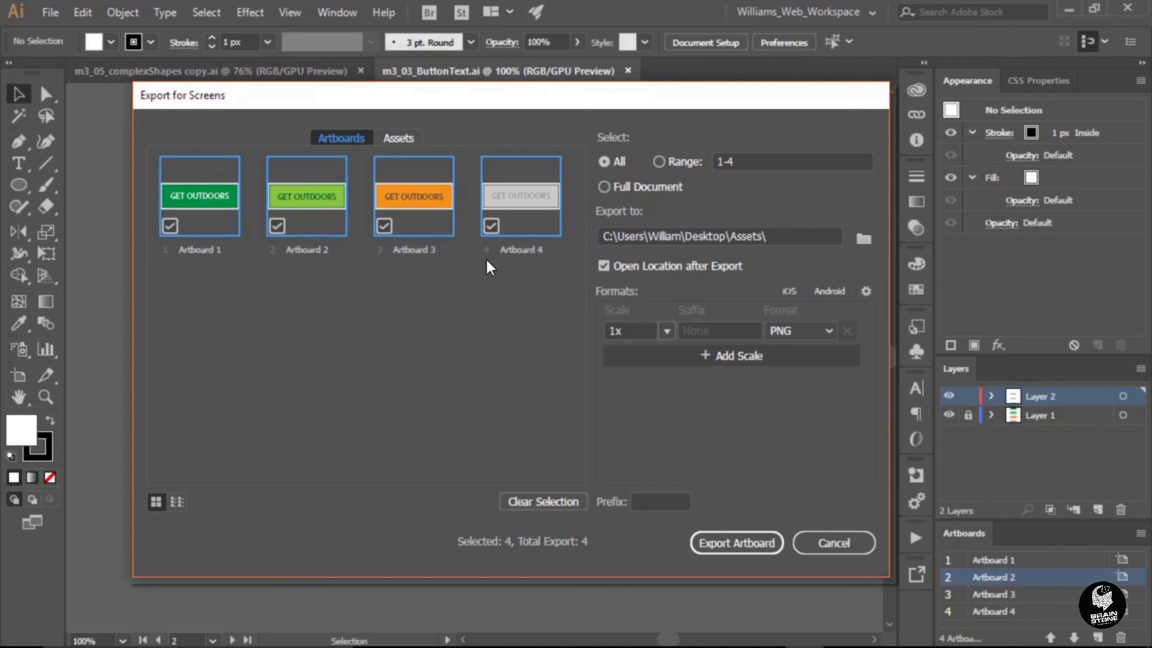
{"action": "double_click", "coordinate": [196, 249]}
{"action": "type", "text": "go"}
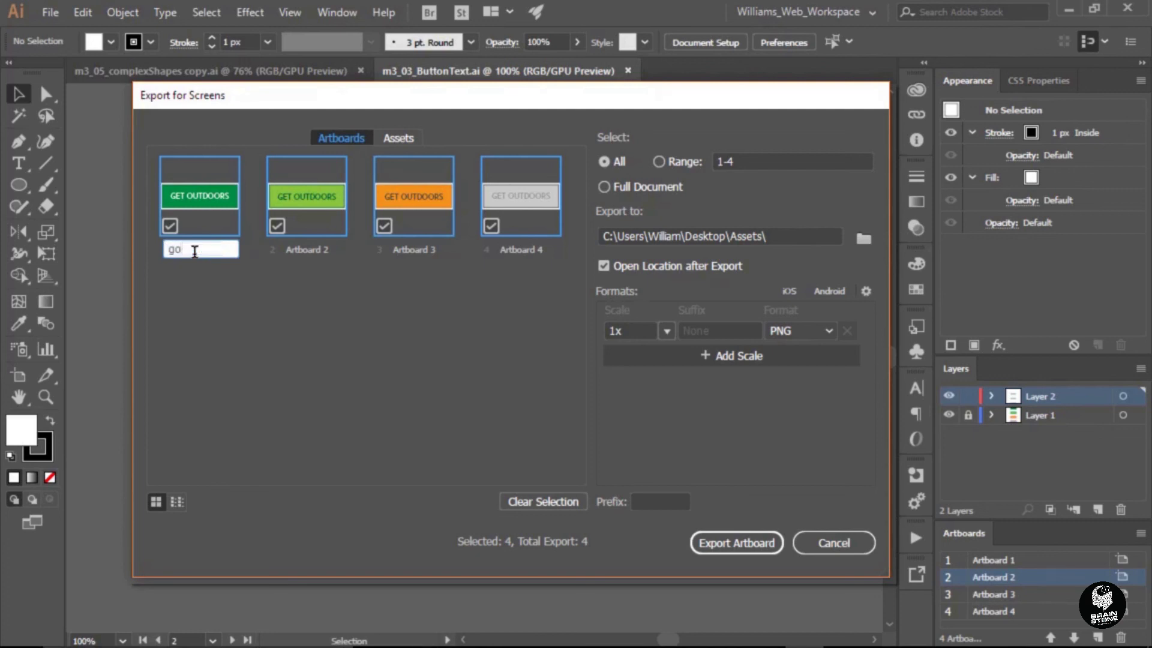
{"action": "type", "text": "_btn"}
{"action": "key", "text": "Return"}
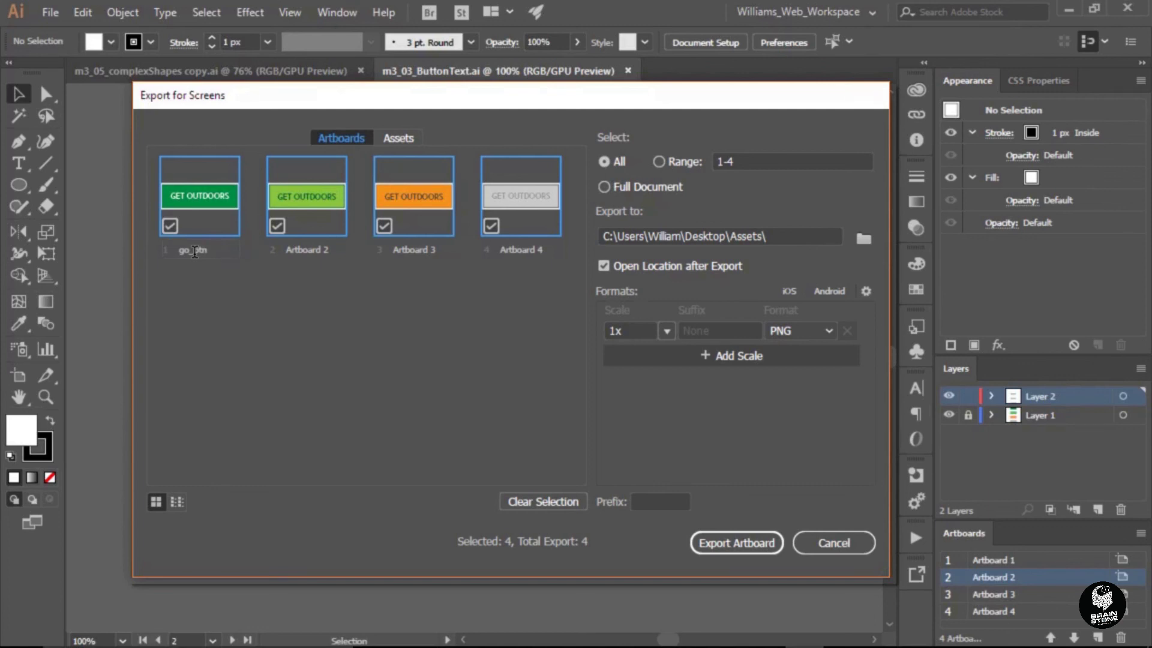
{"action": "double_click", "coordinate": [296, 249]}
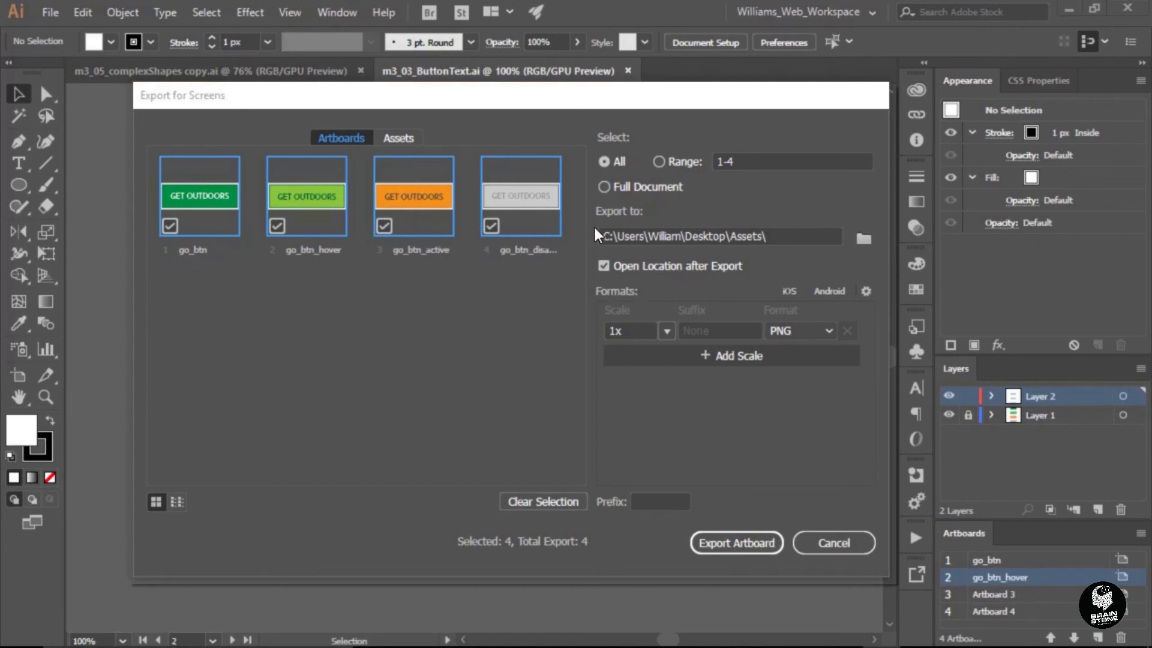
Step: Exclude and re-include the disabled button's artboard in the export, and turn off opening the location after export
{"action": "left_click", "coordinate": [492, 227]}
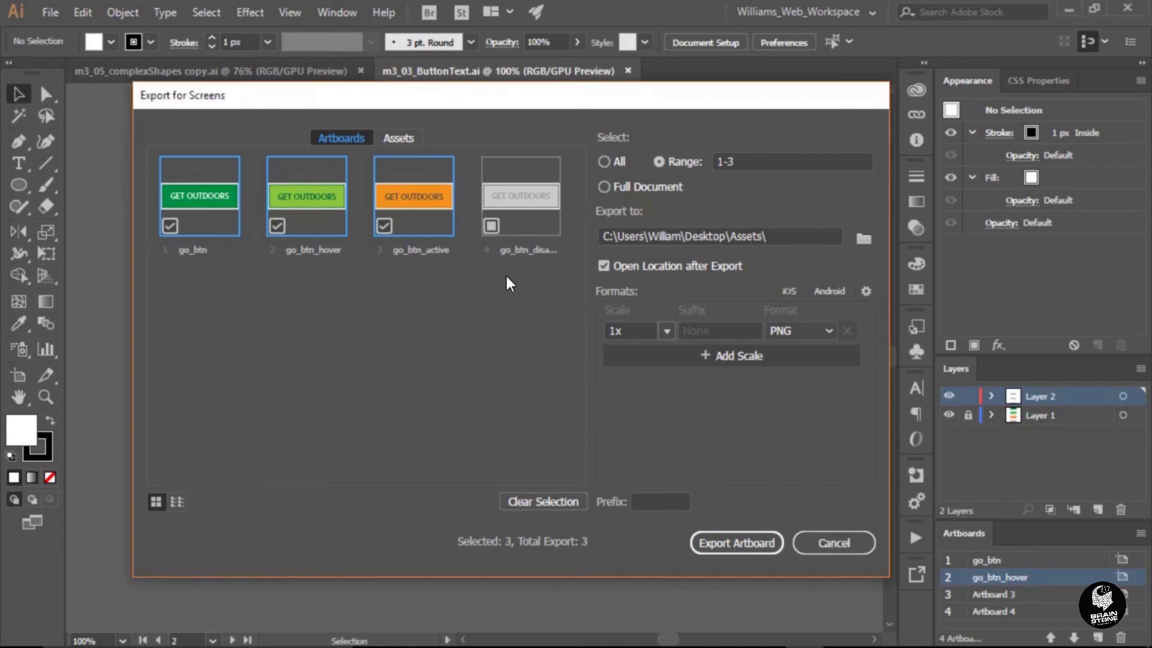
{"action": "left_click", "coordinate": [491, 227]}
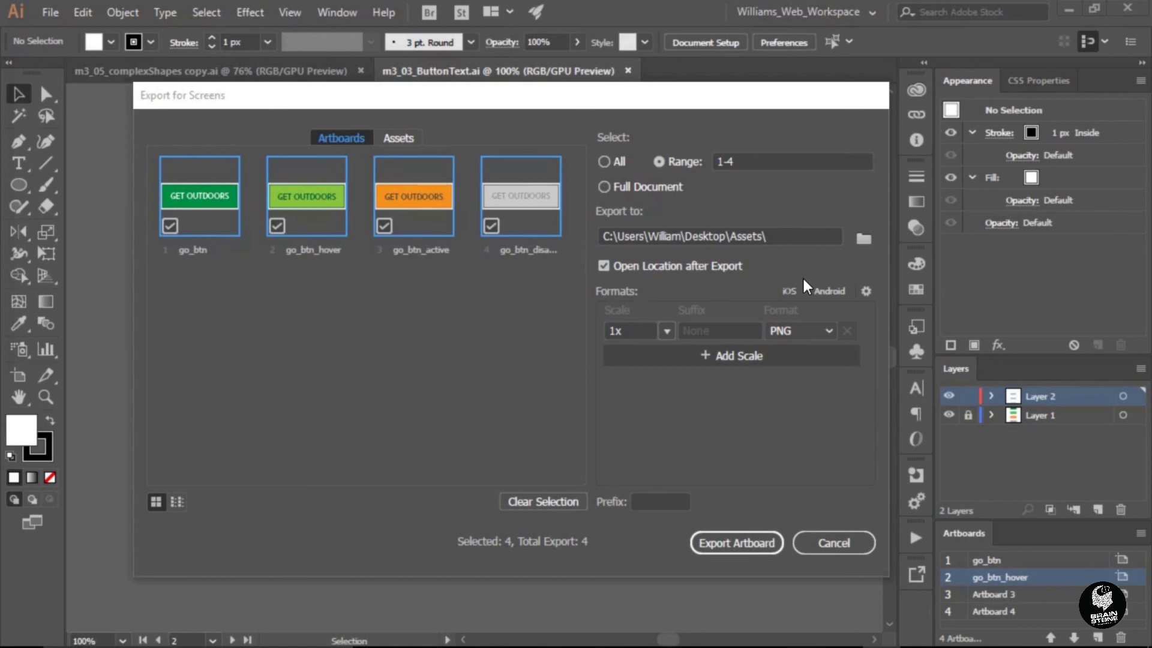
{"action": "left_click", "coordinate": [670, 270]}
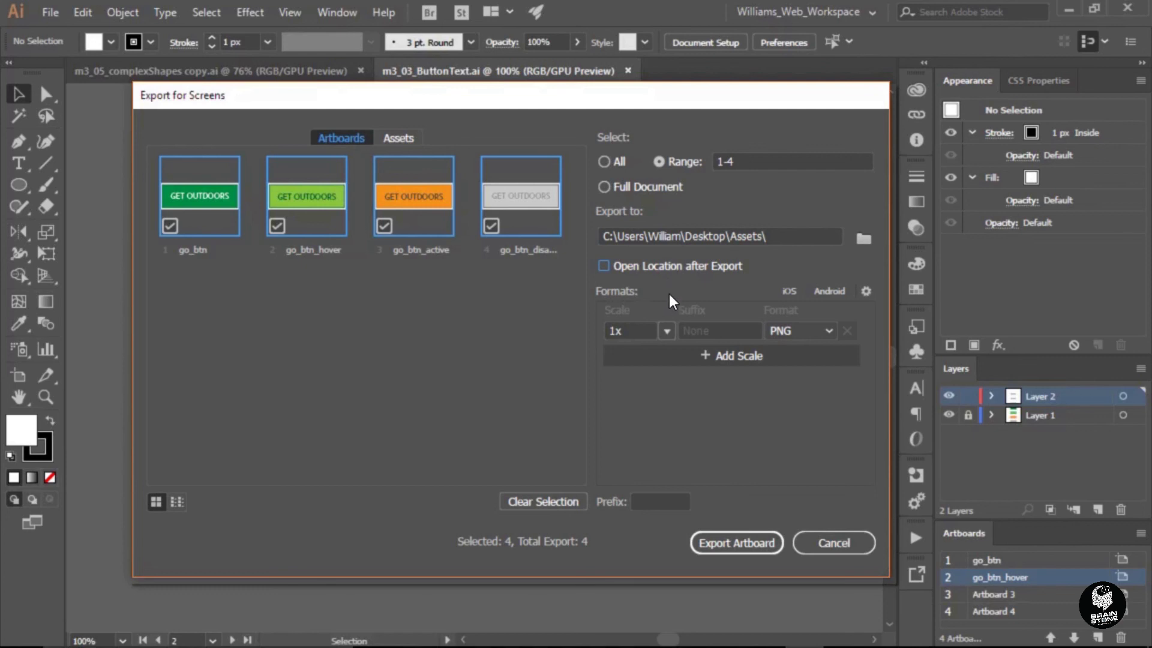
Step: Add a second export scale at 1x in JPG 80 format
{"action": "left_click", "coordinate": [729, 360]}
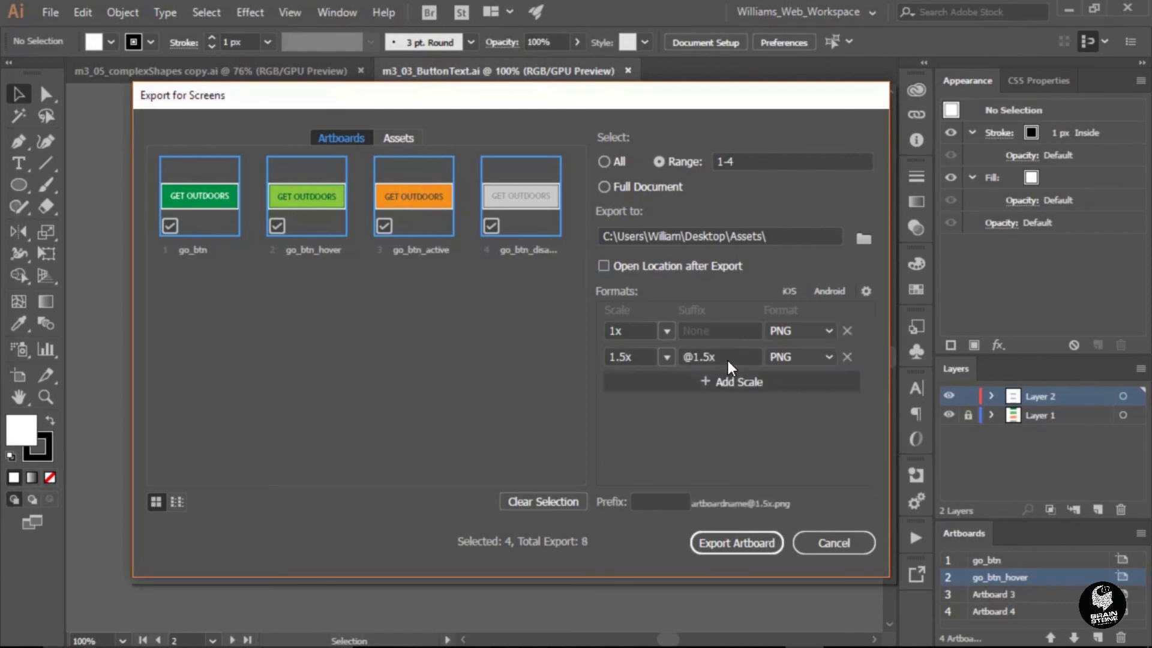
{"action": "left_click", "coordinate": [666, 357]}
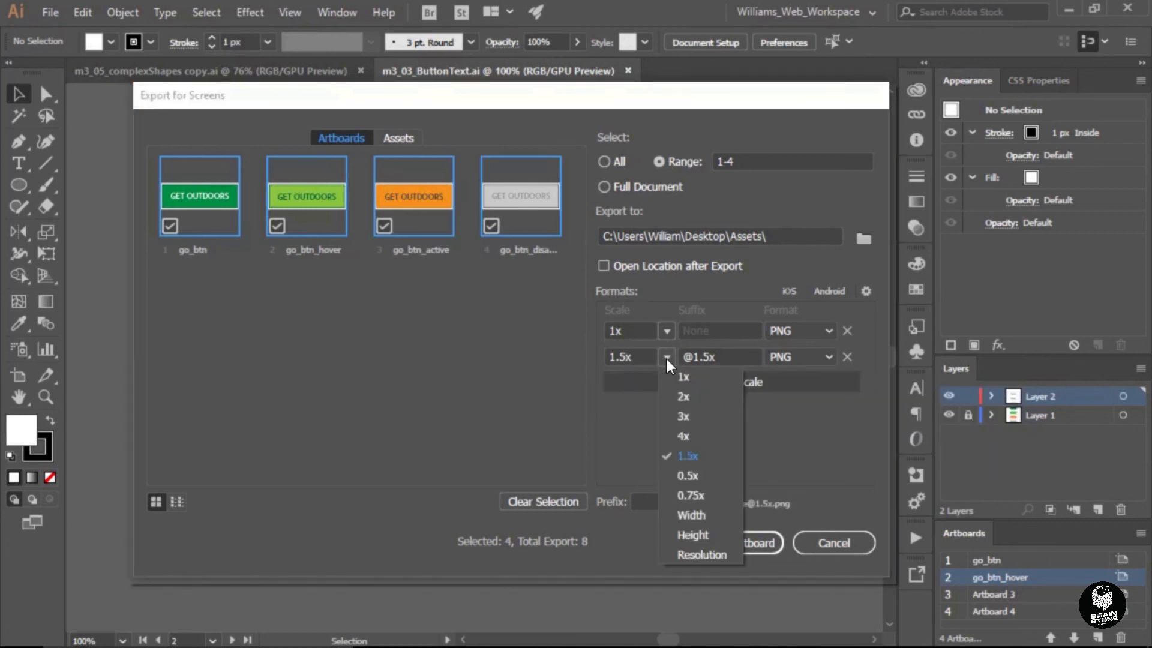
{"action": "left_click", "coordinate": [686, 381]}
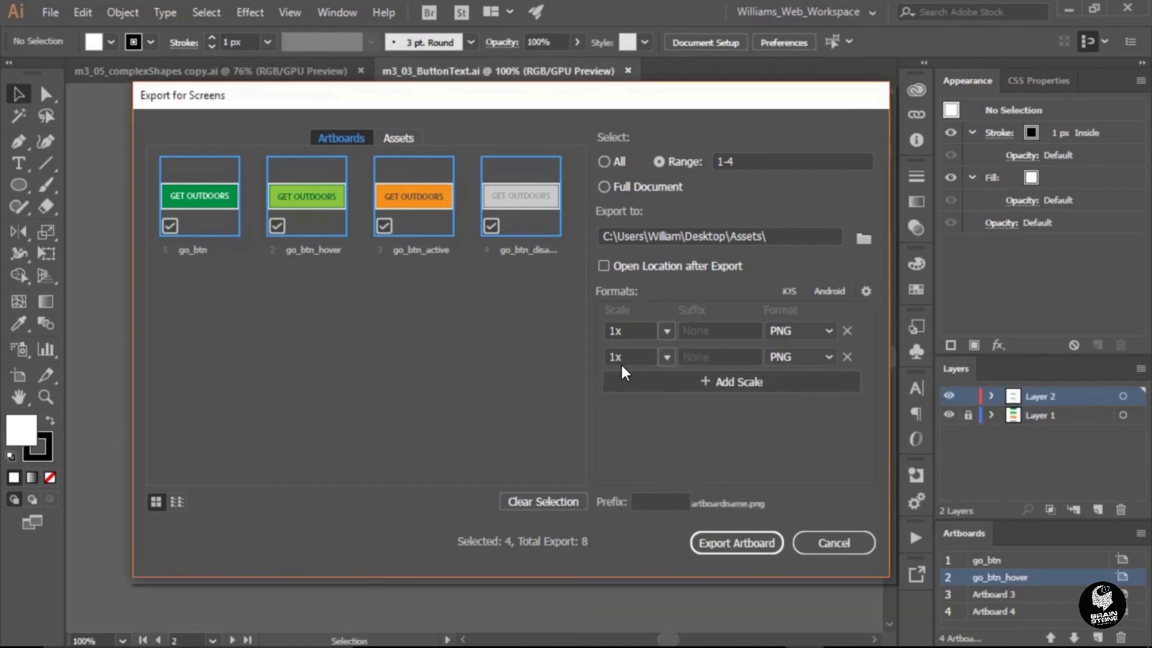
{"action": "left_click", "coordinate": [793, 357]}
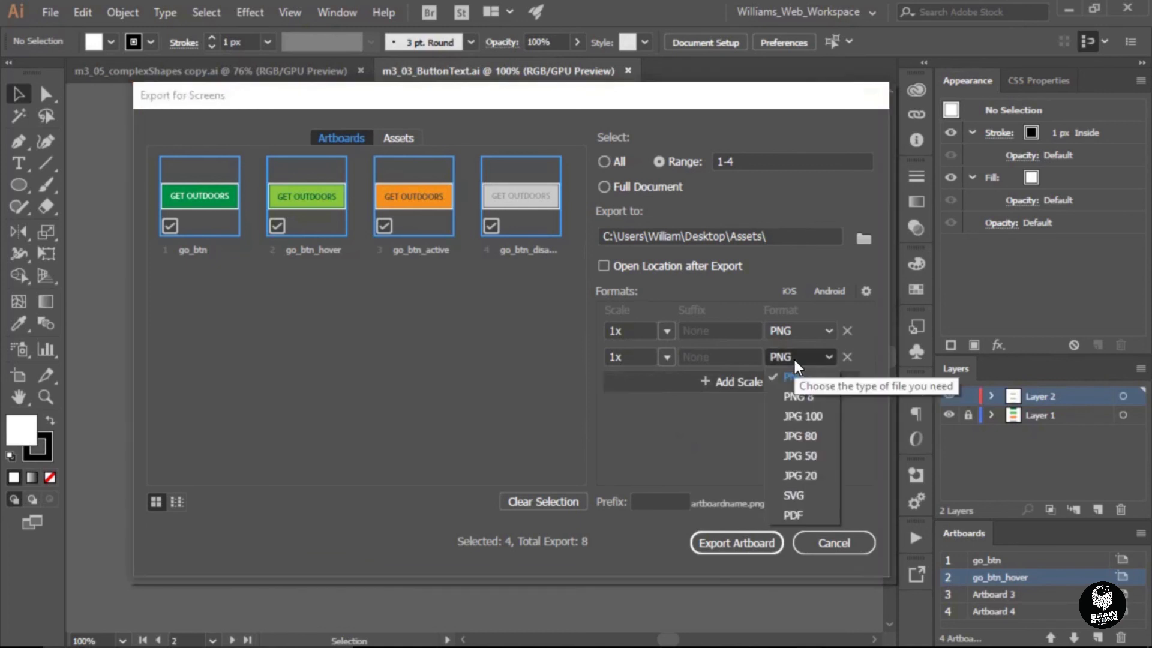
{"action": "left_click", "coordinate": [823, 436]}
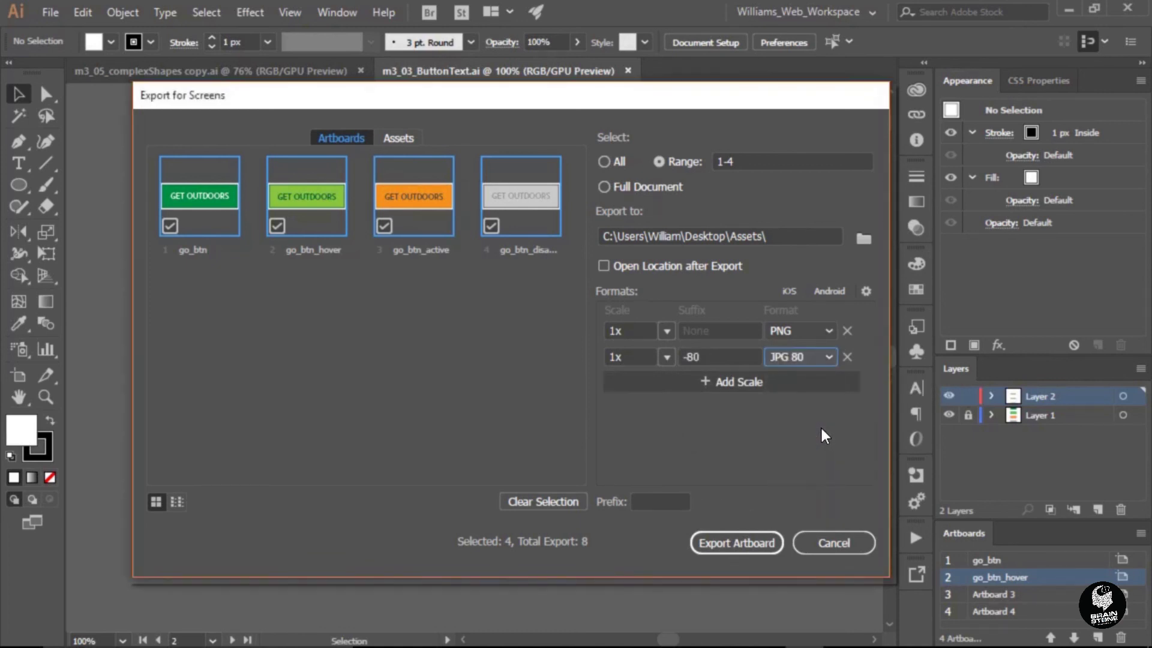
Step: Try the Android format preset, switch to the iOS preset, and export all four button artboards
{"action": "left_click", "coordinate": [829, 290]}
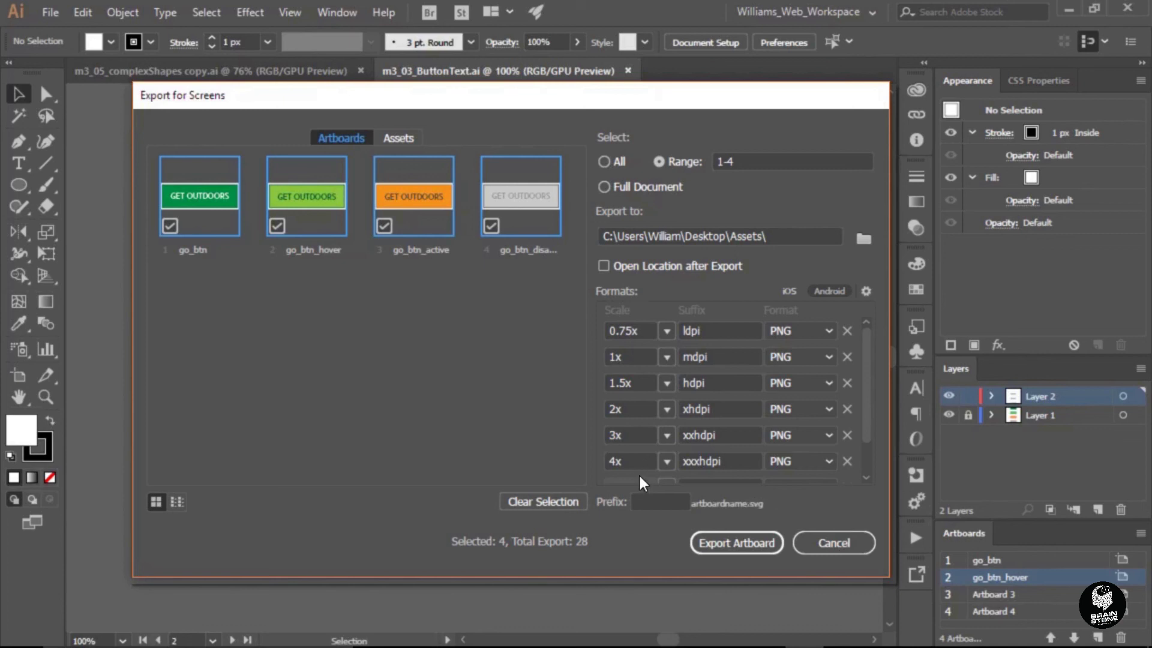
{"action": "left_click", "coordinate": [788, 294]}
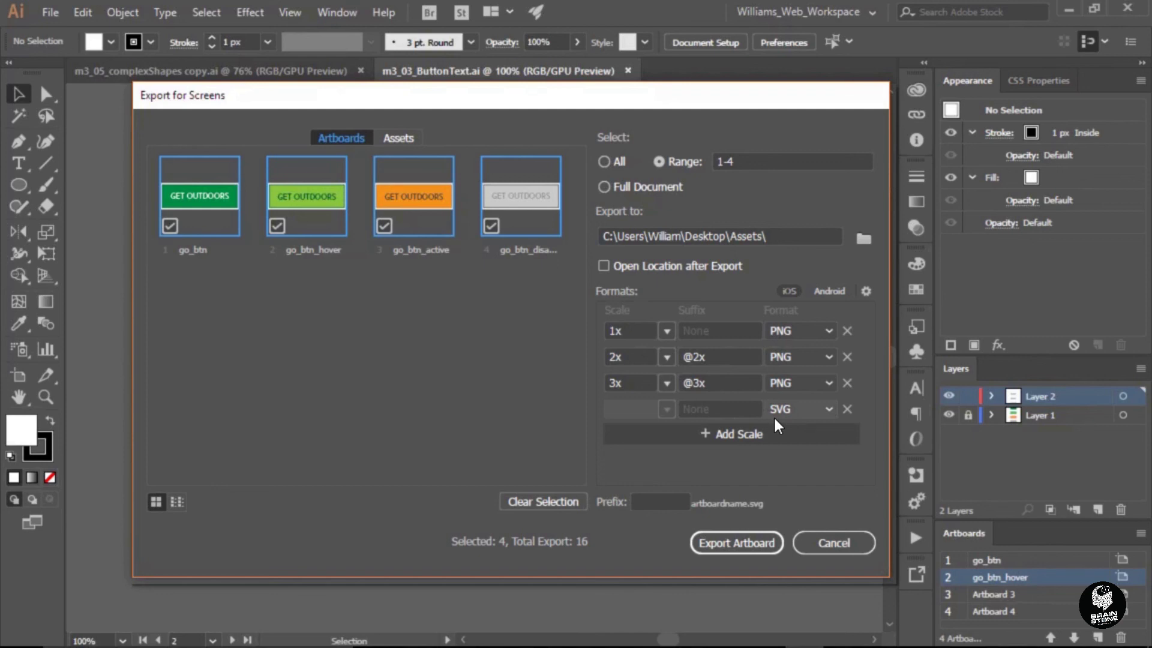
{"action": "left_click", "coordinate": [768, 542]}
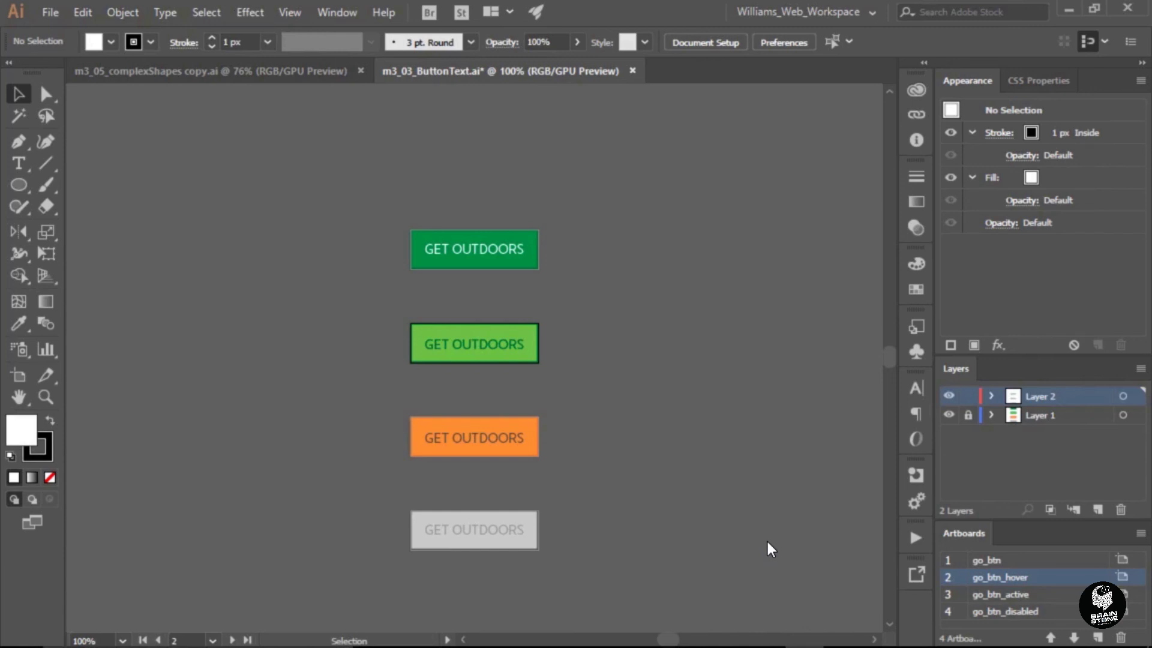
Step: Switch to the m3_05_complexShapes copy document and open Export for Screens for its artboard
{"action": "left_click", "coordinate": [207, 71]}
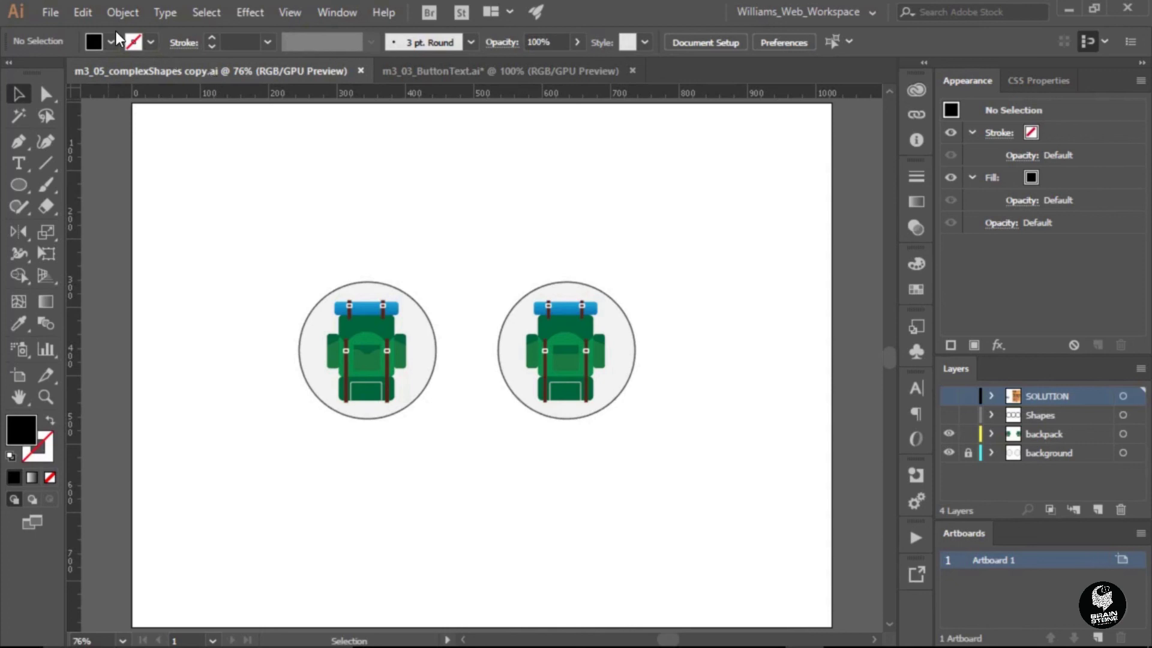
{"action": "left_click", "coordinate": [51, 12]}
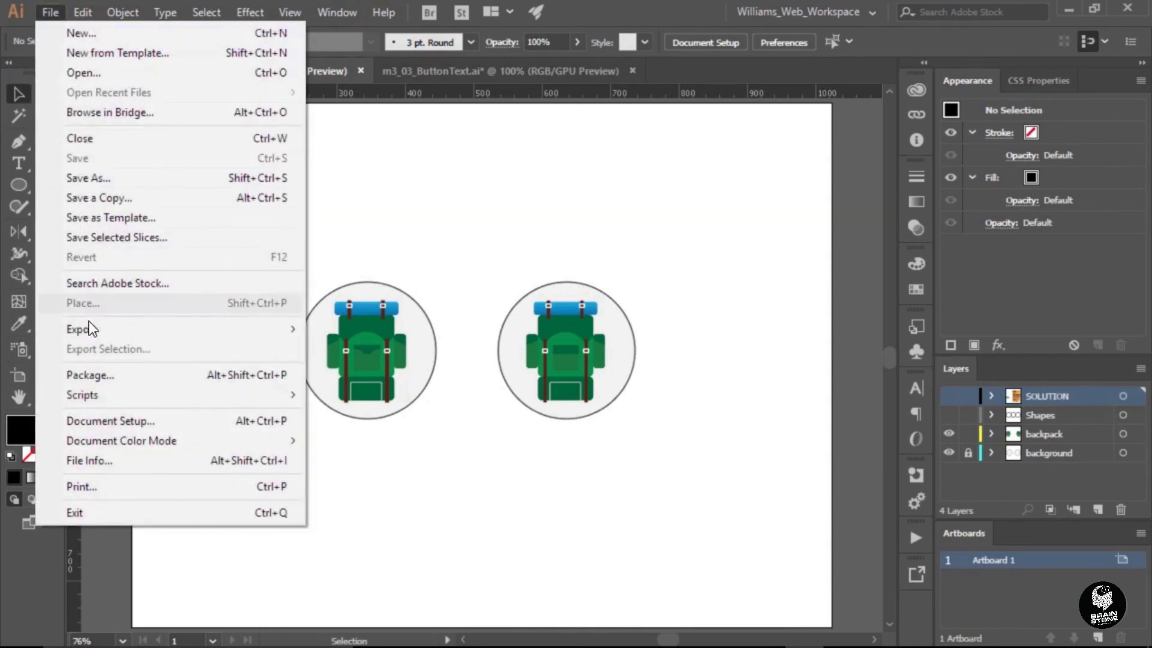
{"action": "mouse_move", "coordinate": [91, 329]}
{"action": "left_click", "coordinate": [351, 332]}
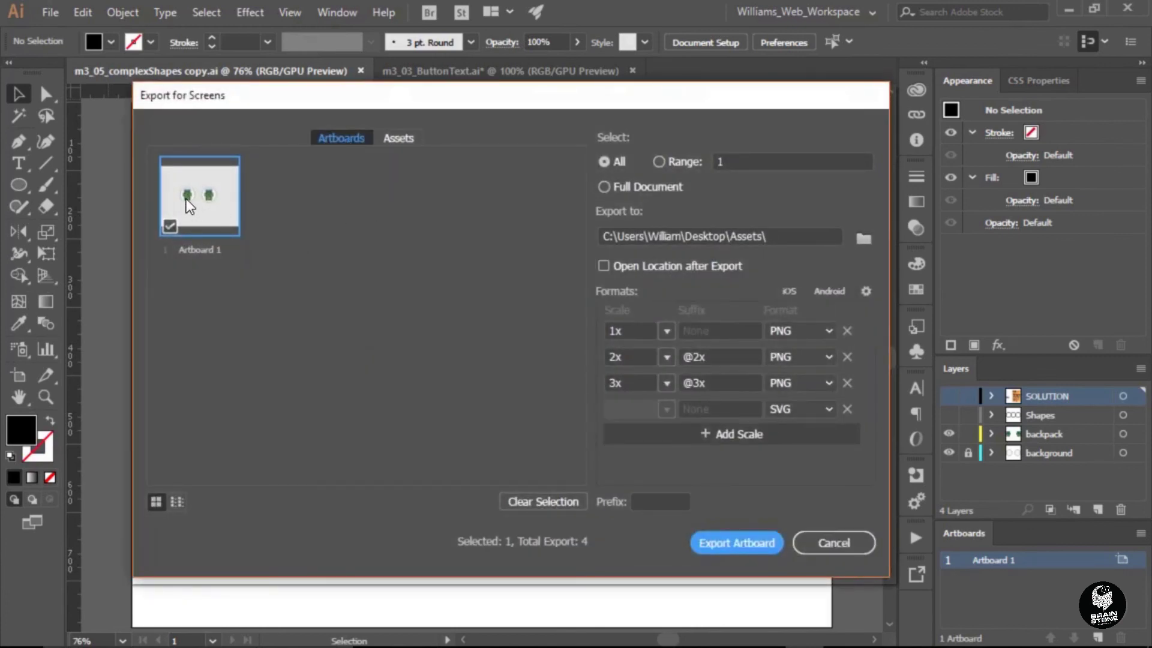
Step: View the assets section of Export for Screens and bring up Asset Export for the document
{"action": "left_click", "coordinate": [399, 138]}
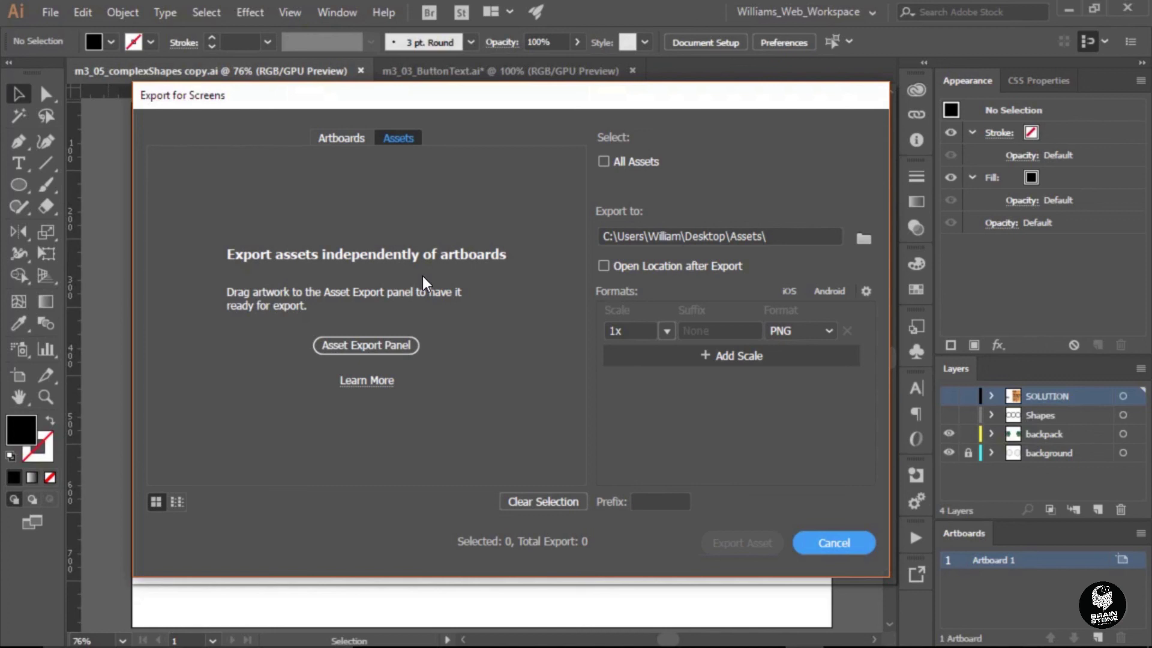
{"action": "left_click", "coordinate": [372, 345]}
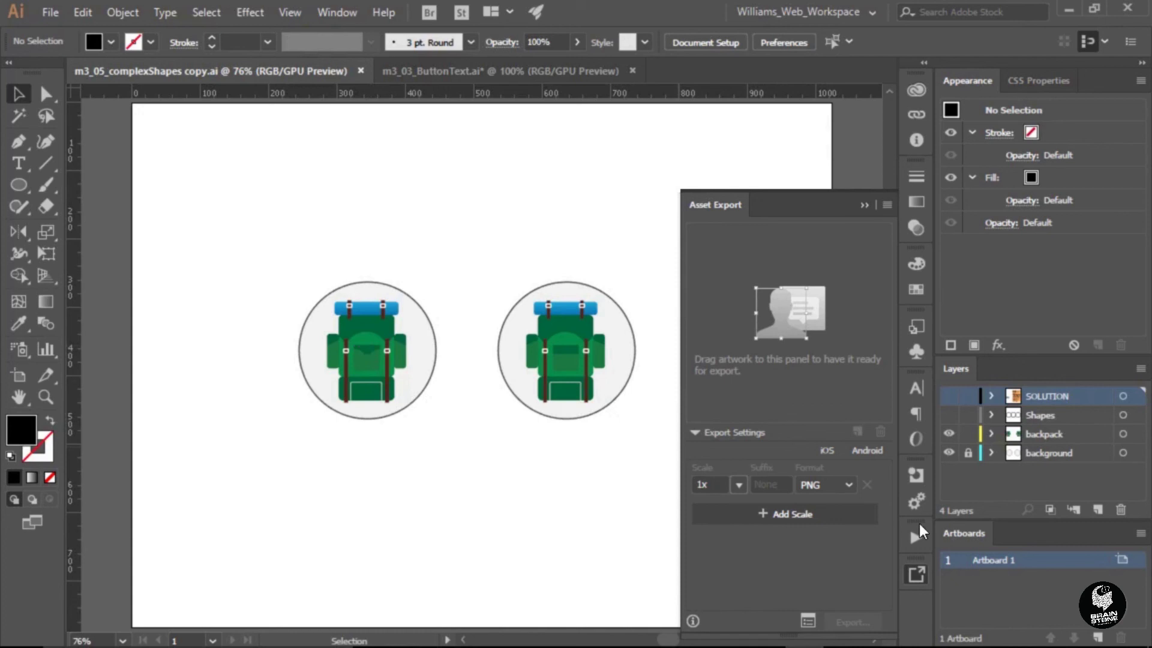
{"action": "left_click", "coordinate": [920, 572]}
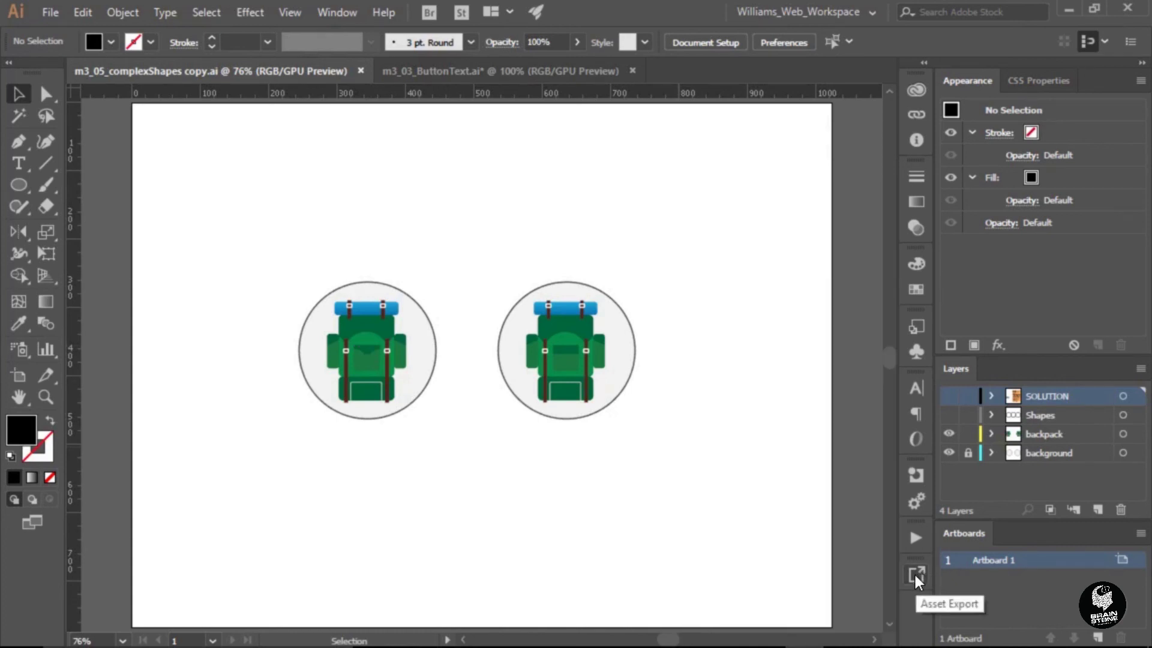
{"action": "left_click", "coordinate": [916, 575]}
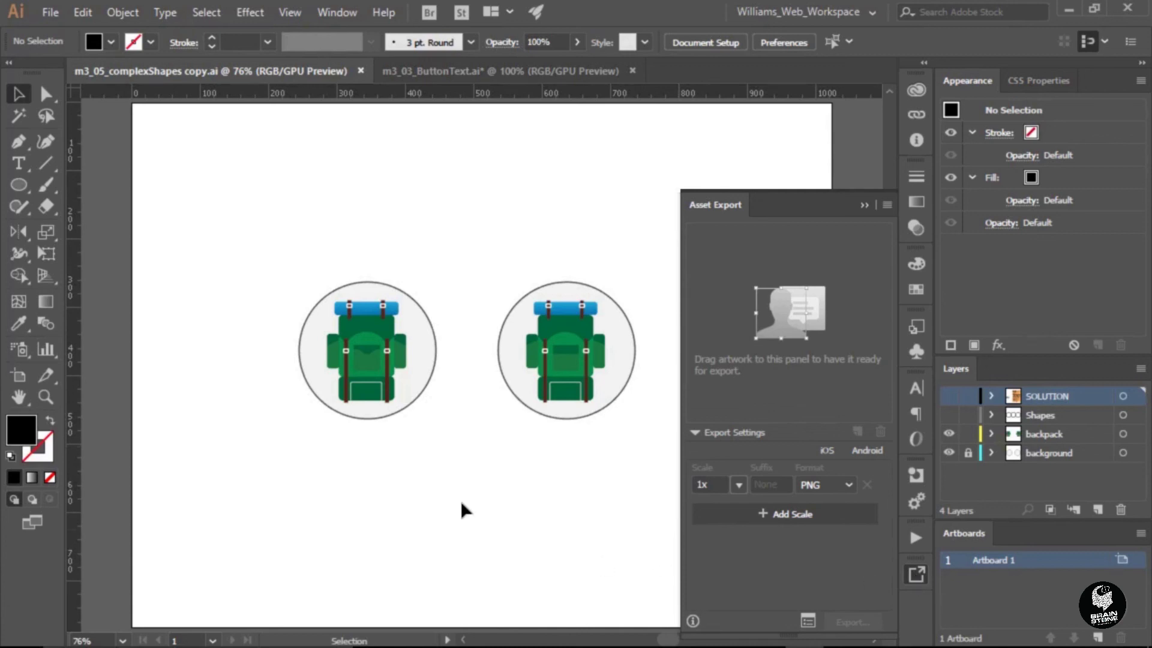
Step: Add the left backpack without its circle as an export asset and name it backpack
{"action": "left_click_drag", "start_coordinate": [268, 240], "coordinate": [464, 482]}
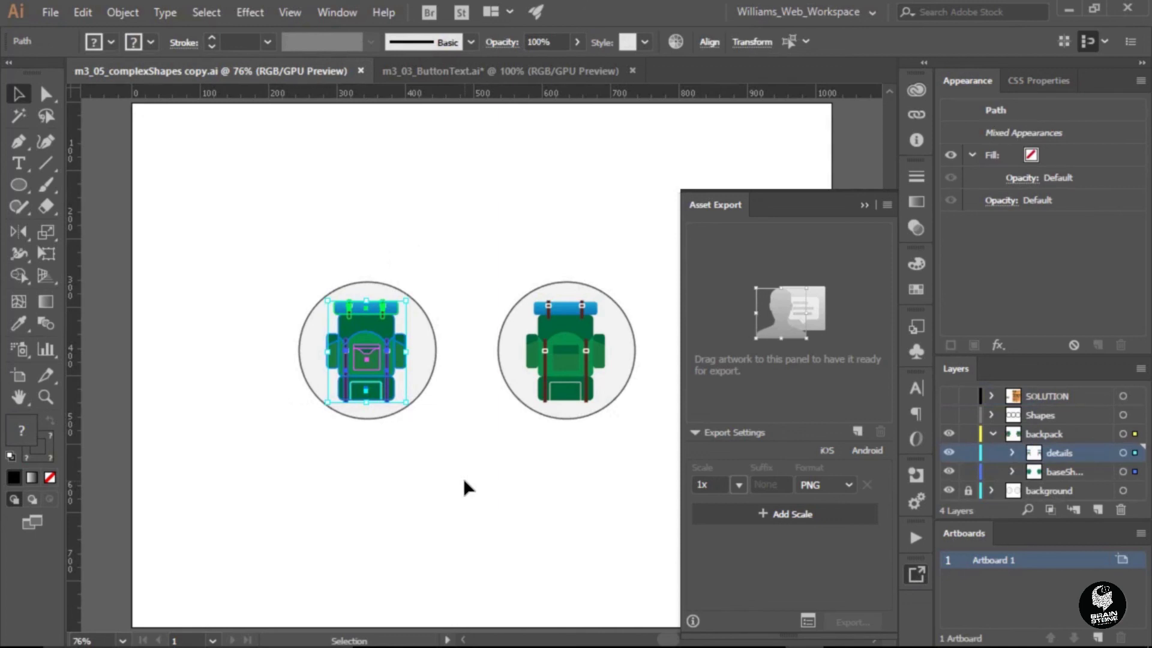
{"action": "left_click_drag", "start_coordinate": [374, 332], "coordinate": [789, 291]}
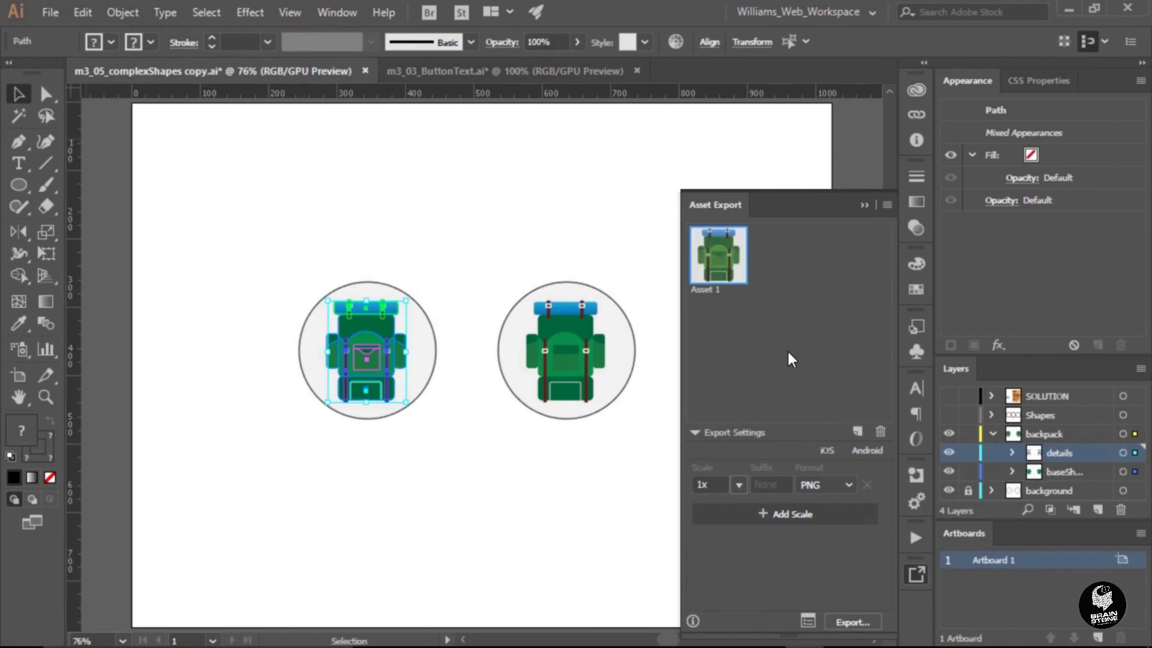
{"action": "double_click", "coordinate": [709, 290]}
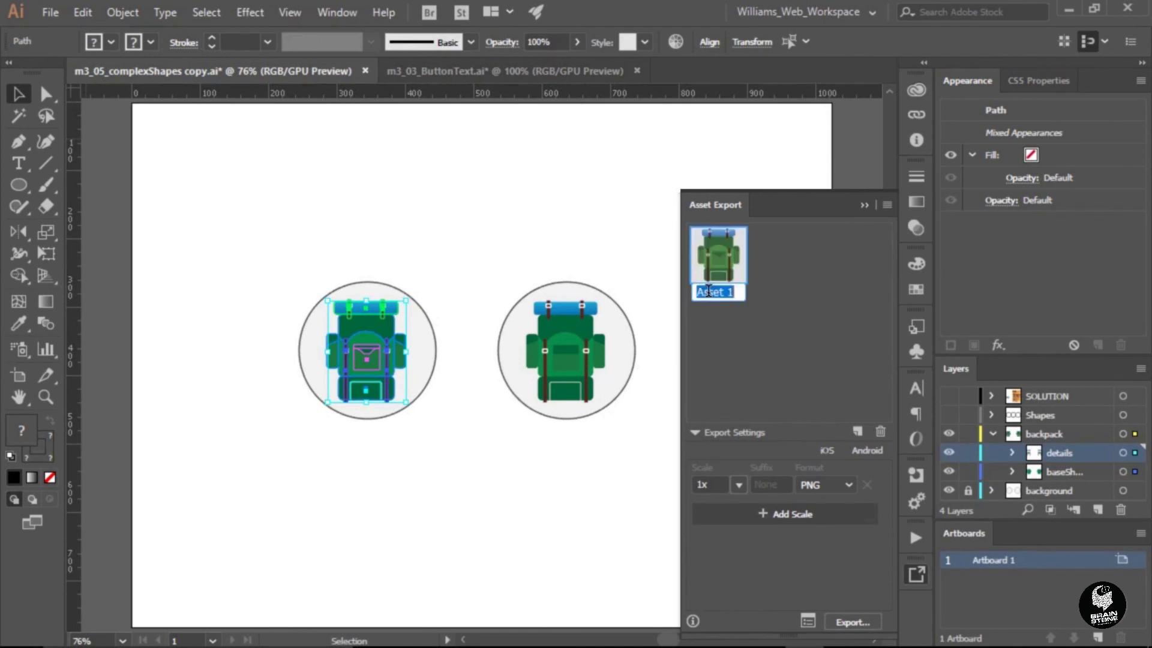
{"action": "key", "text": "ctrl+a"}
{"action": "type", "text": "backpack"}
{"action": "key", "text": "Return"}
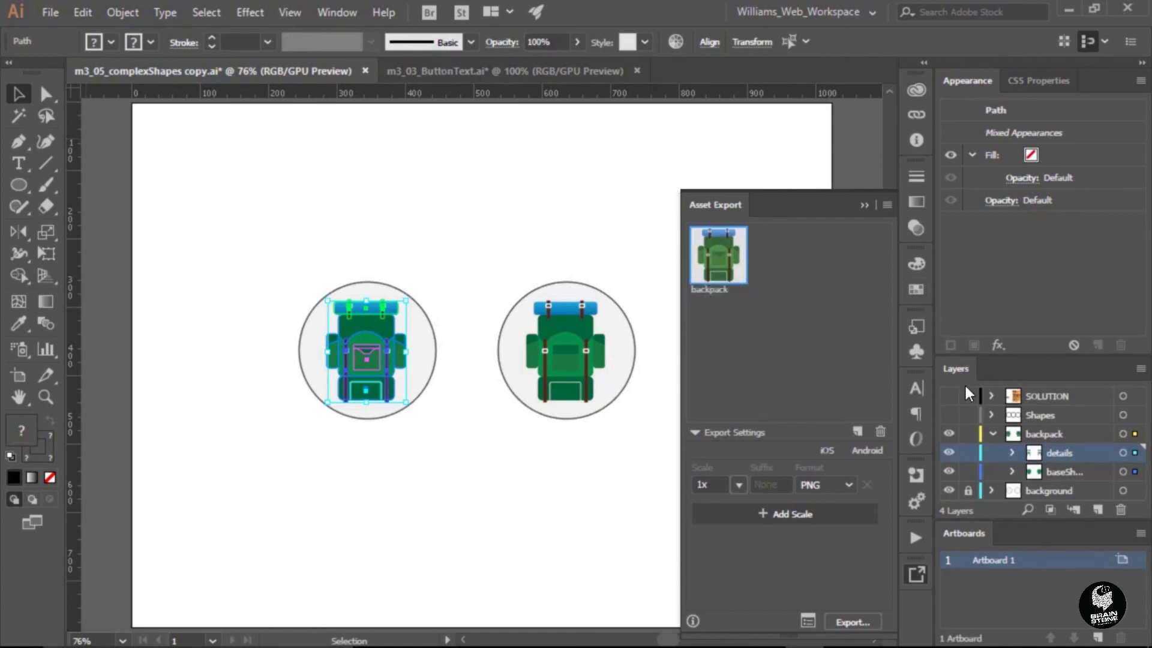
Step: Unlock the background layer and add the left backpack together with its circle as a second export asset
{"action": "left_click", "coordinate": [969, 491]}
{"action": "left_click_drag", "start_coordinate": [274, 237], "coordinate": [480, 460]}
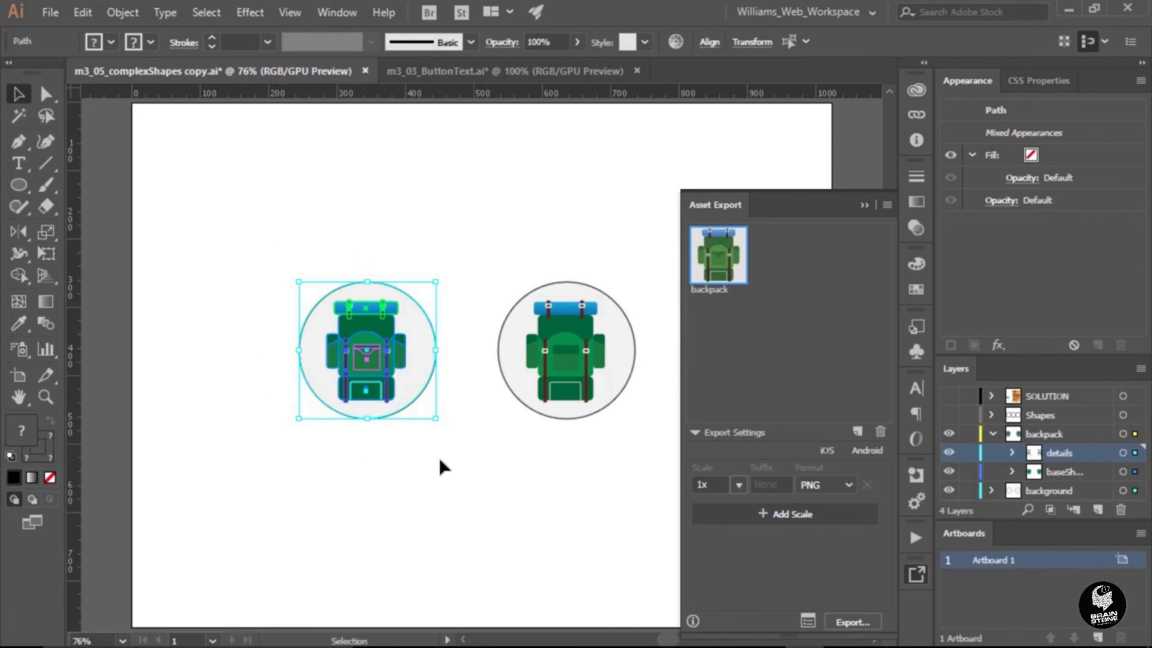
{"action": "left_click_drag", "start_coordinate": [402, 390], "coordinate": [811, 296]}
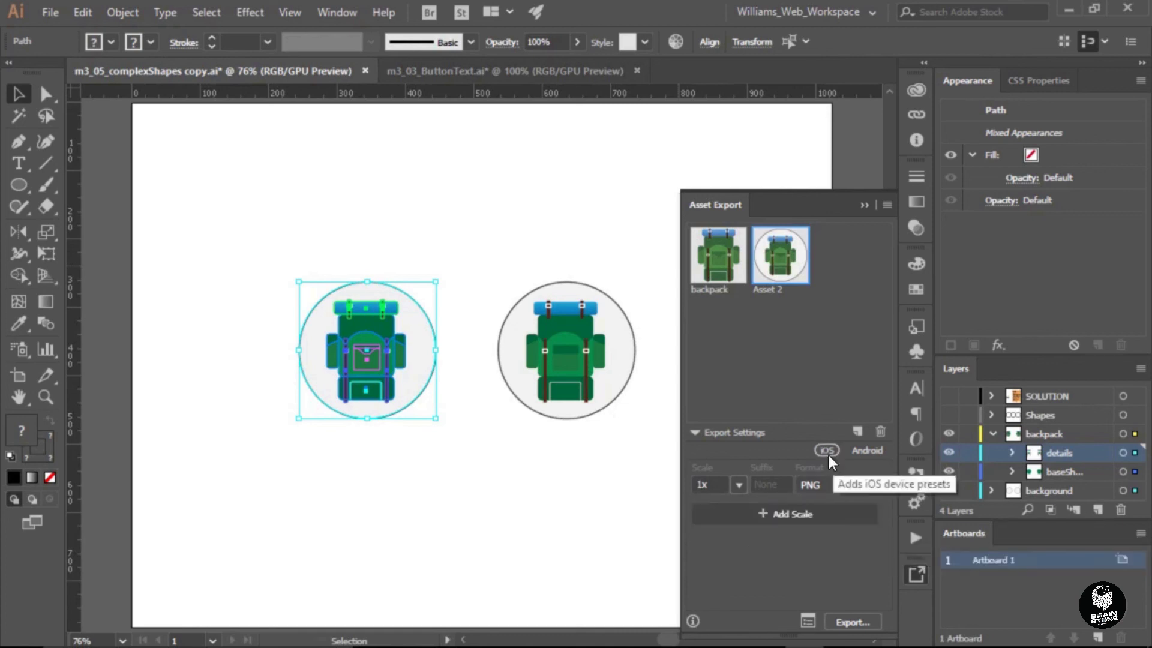
Step: Apply the Android format preset and export the selected circled backpack asset to the Assets folder on the Desktop
{"action": "left_click", "coordinate": [870, 459]}
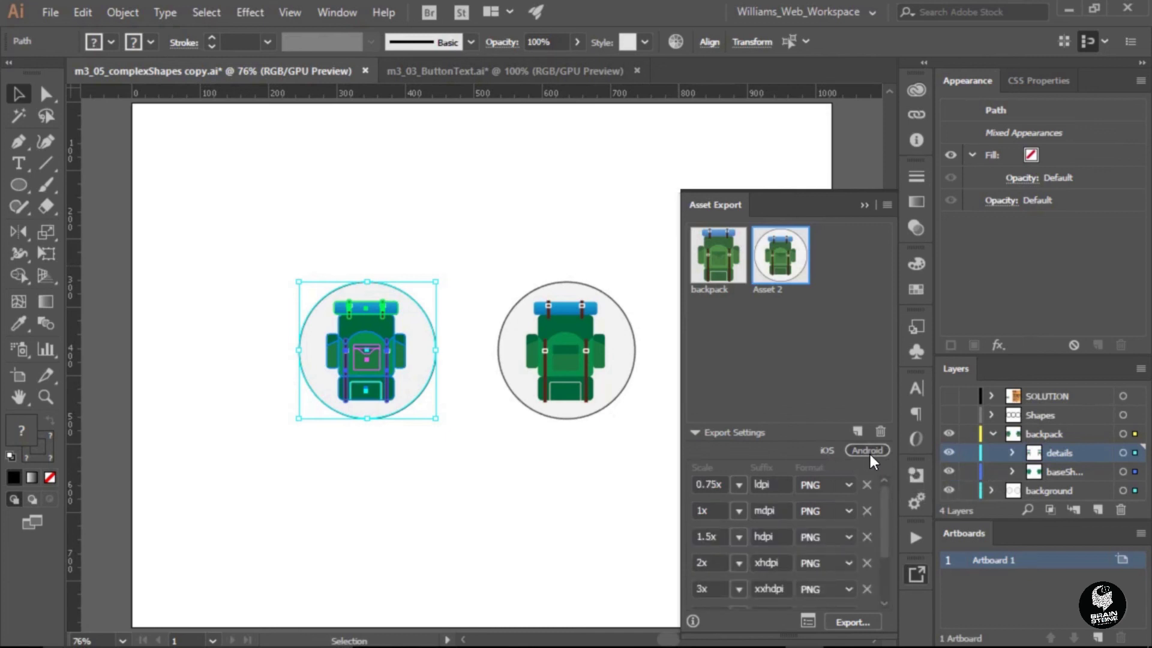
{"action": "left_click", "coordinate": [851, 622]}
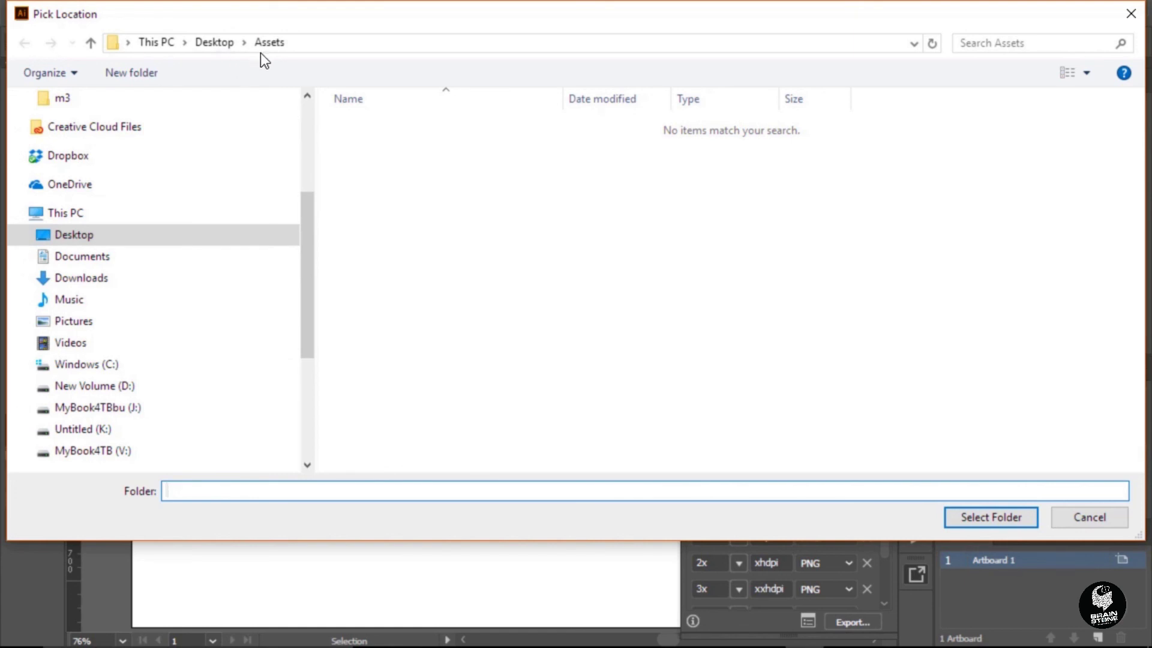
{"action": "left_click", "coordinate": [968, 521]}
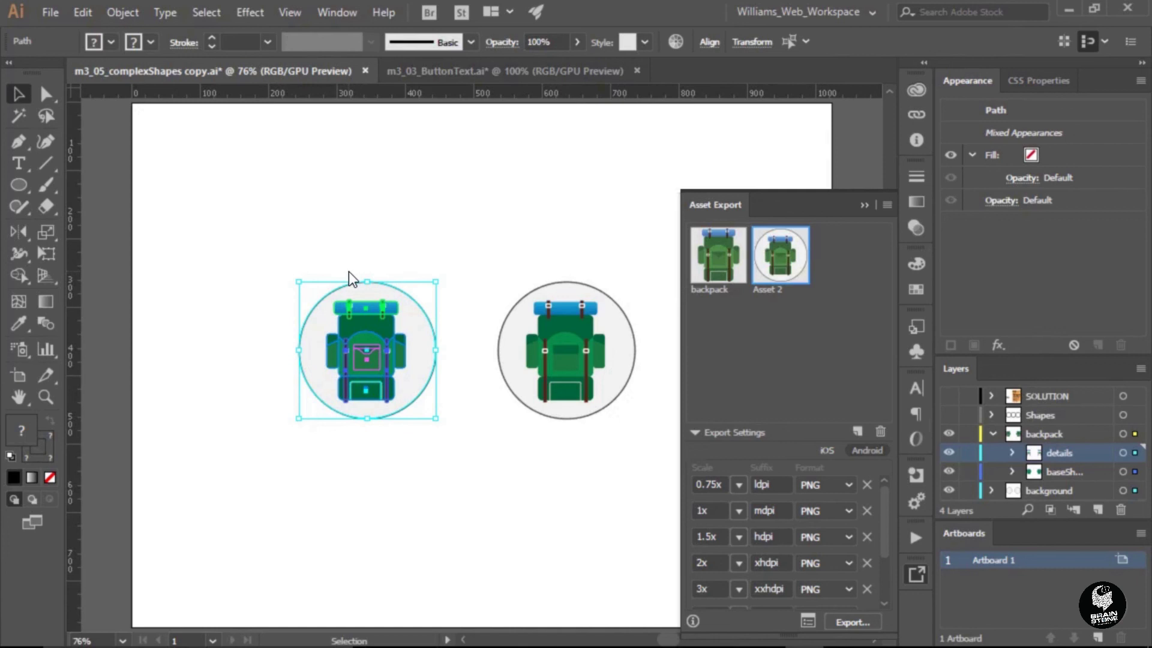